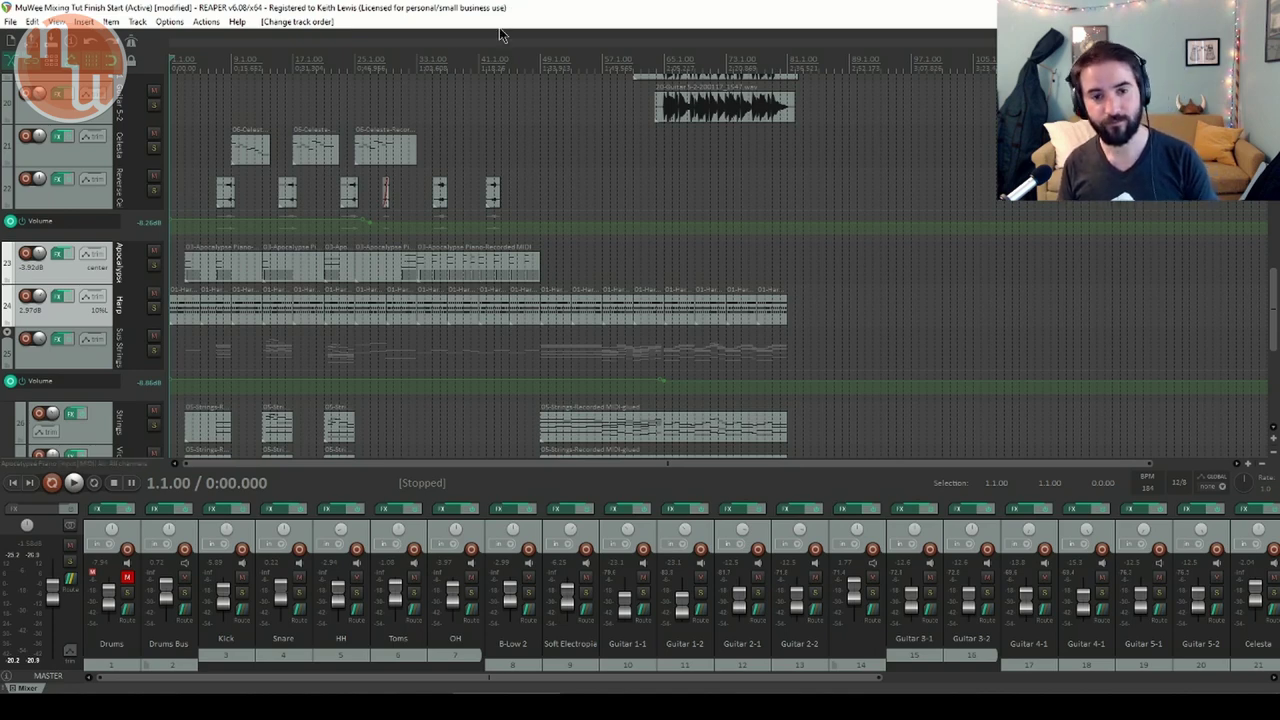
# Play the mix from the start and look over the project's tracks
pyautogui.press('space')
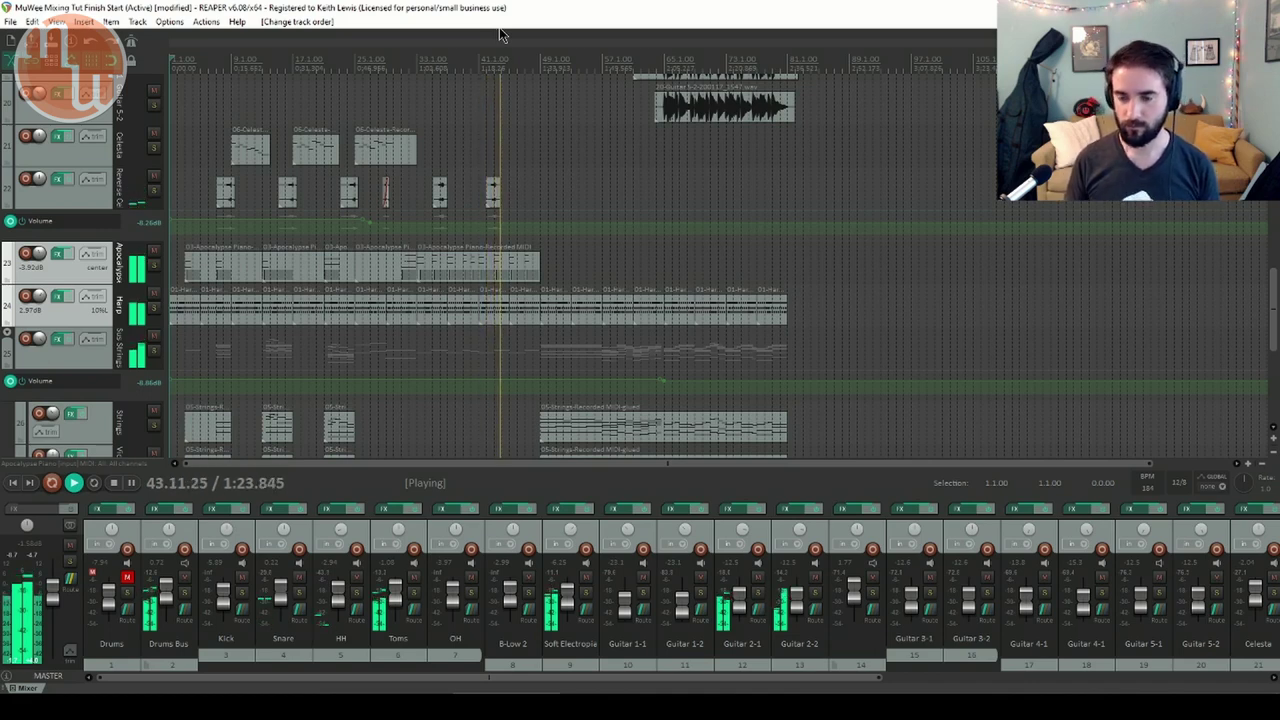
pyautogui.scroll(1, 1273, 320)
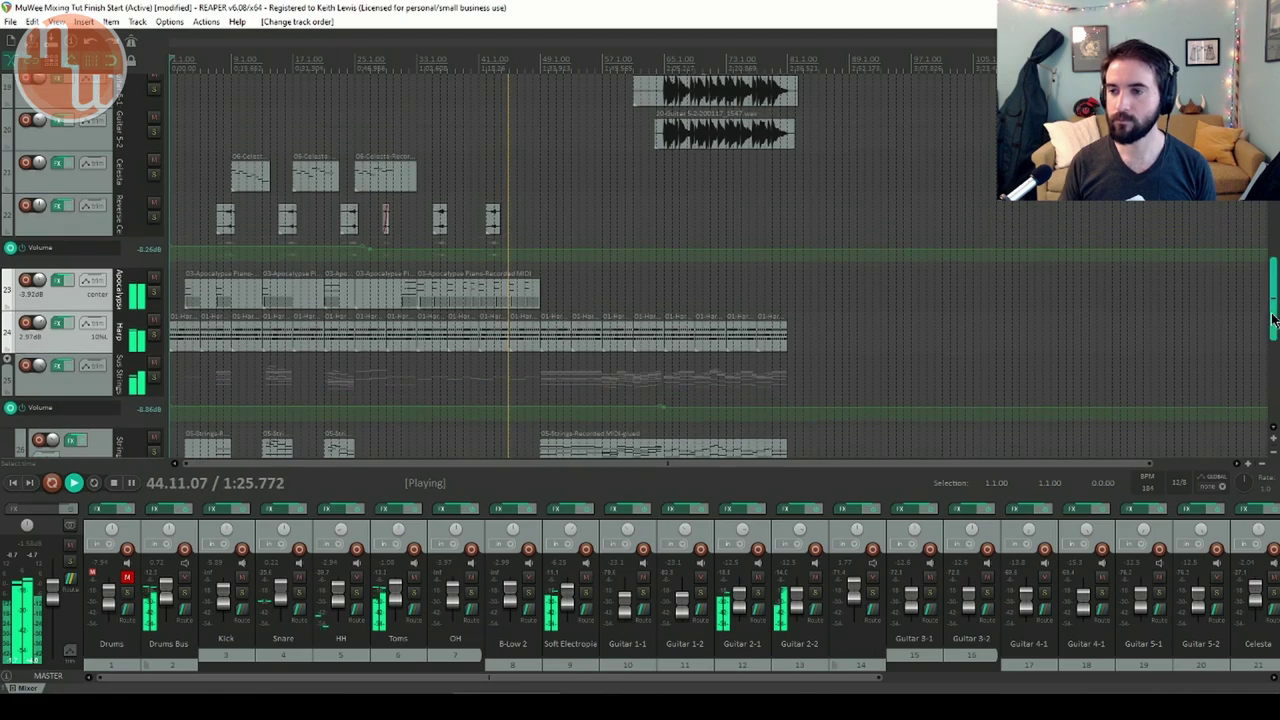
pyautogui.moveTo(1273, 320); pyautogui.dragTo(1275, 242)
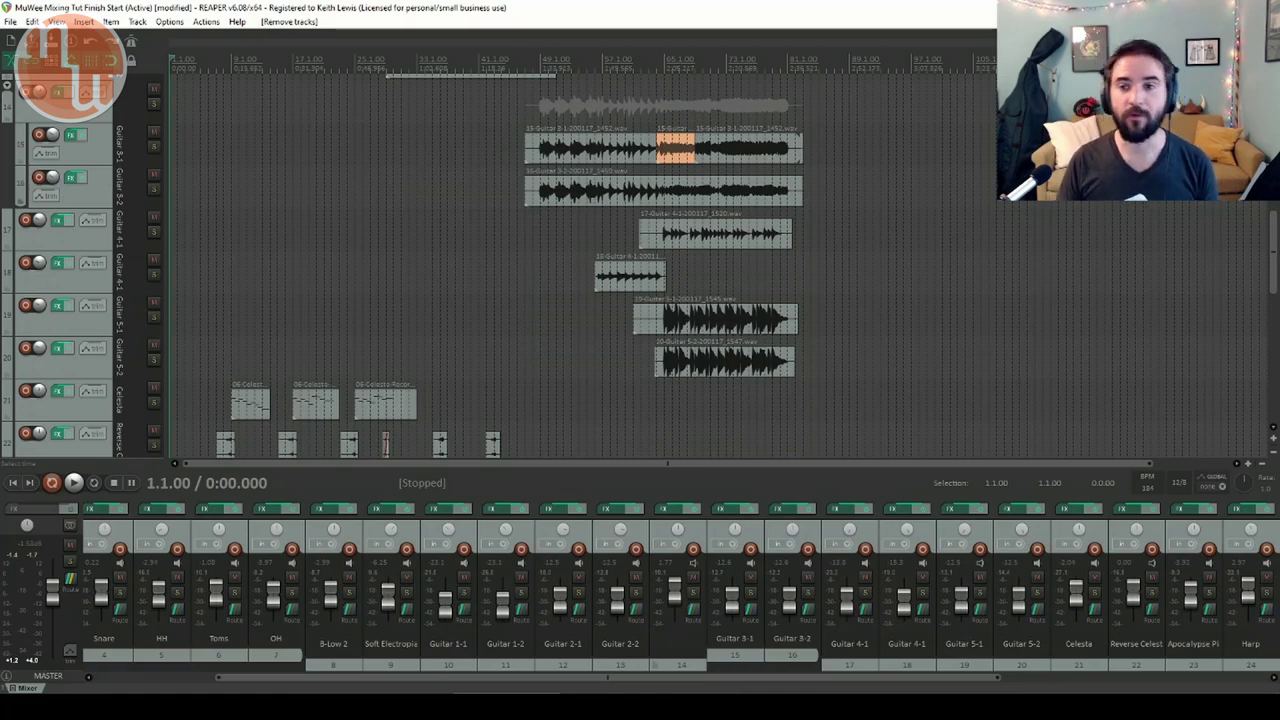
# Add a new track below the last strings track and name it Reverb Bus
pyautogui.moveTo(1274, 238); pyautogui.dragTo(1274, 372)
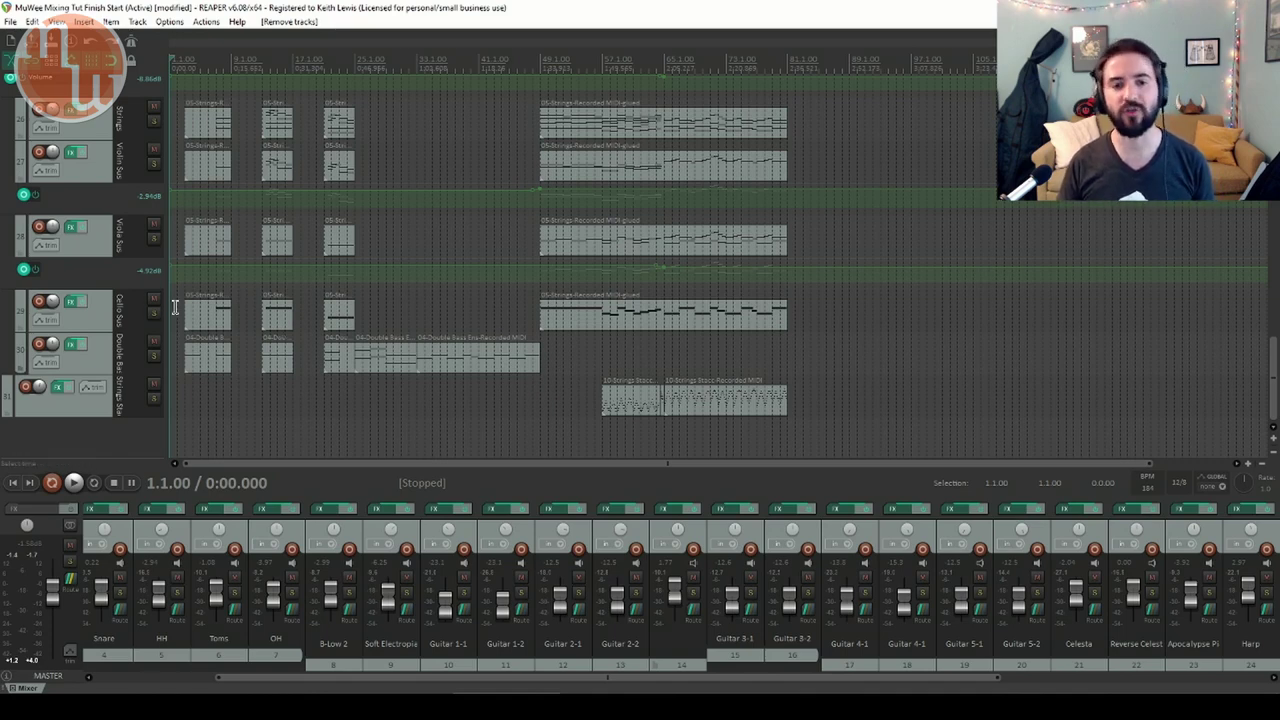
pyautogui.rightClick(71, 438)
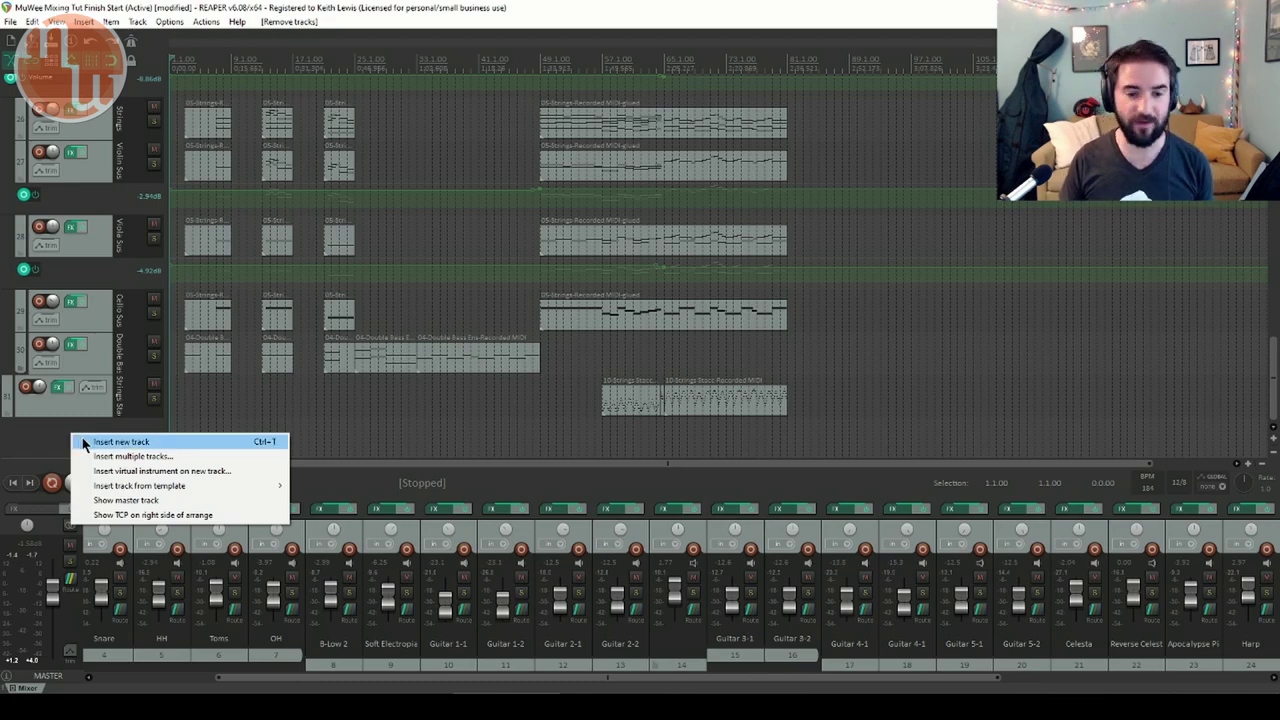
pyautogui.click(84, 442)
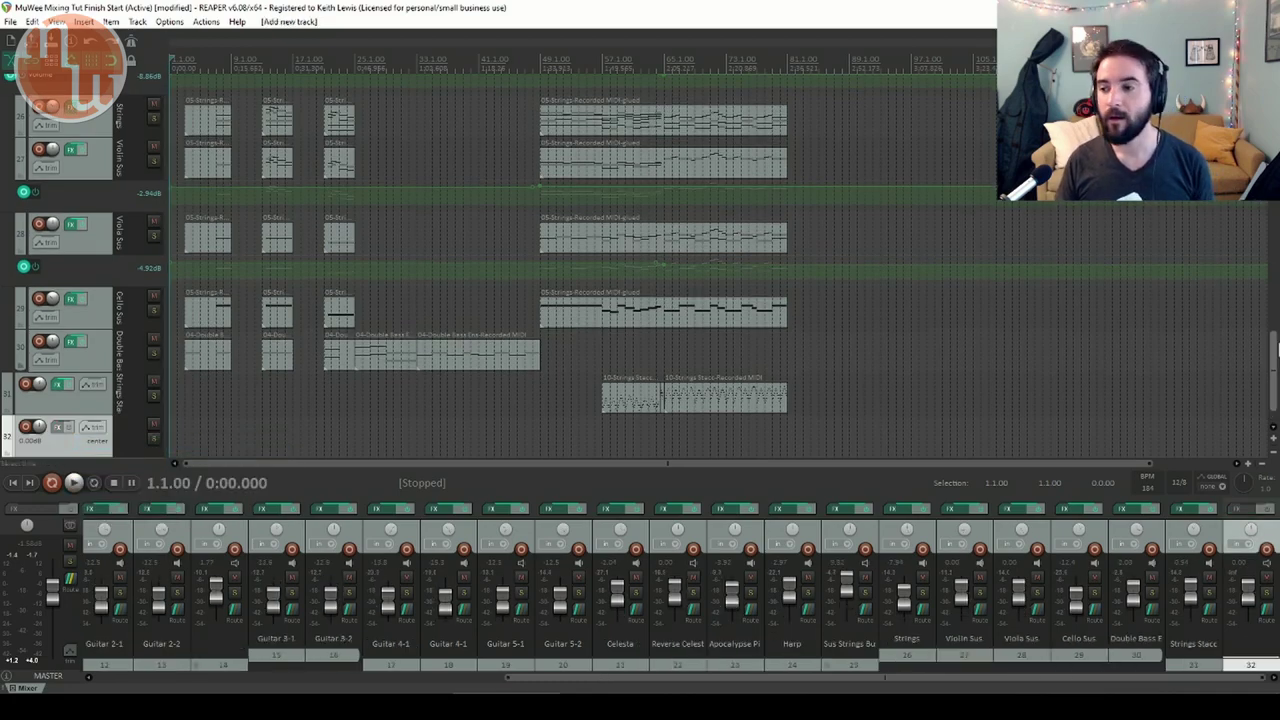
pyautogui.scroll(-1, 1274, 360)
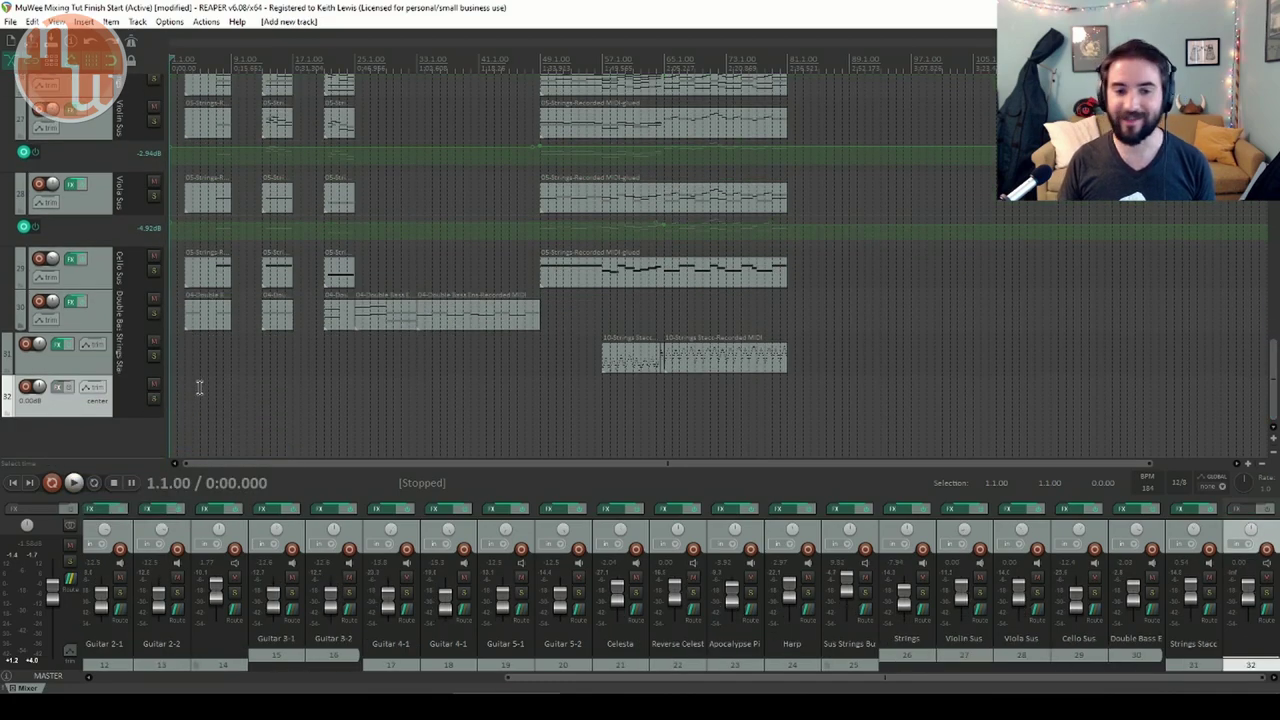
pyautogui.doubleClick(120, 394)
pyautogui.write('Reverb Bu')
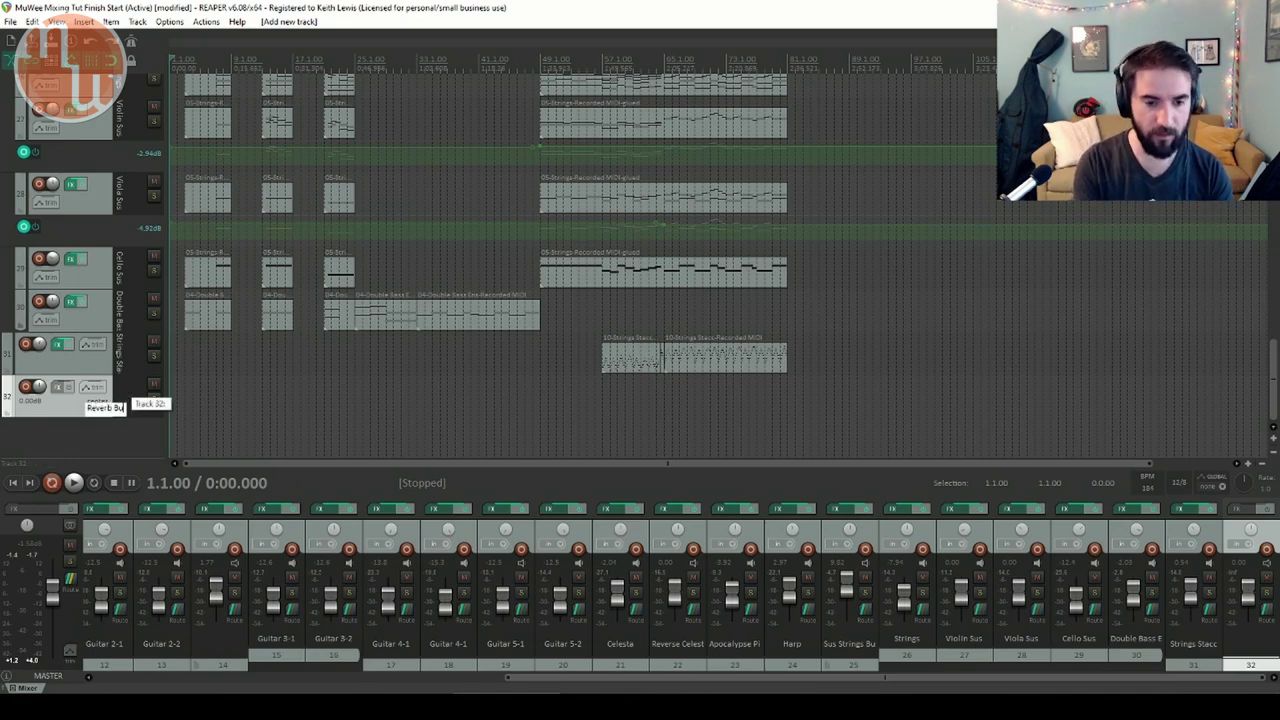
pyautogui.write('s')
pyautogui.press('Return')
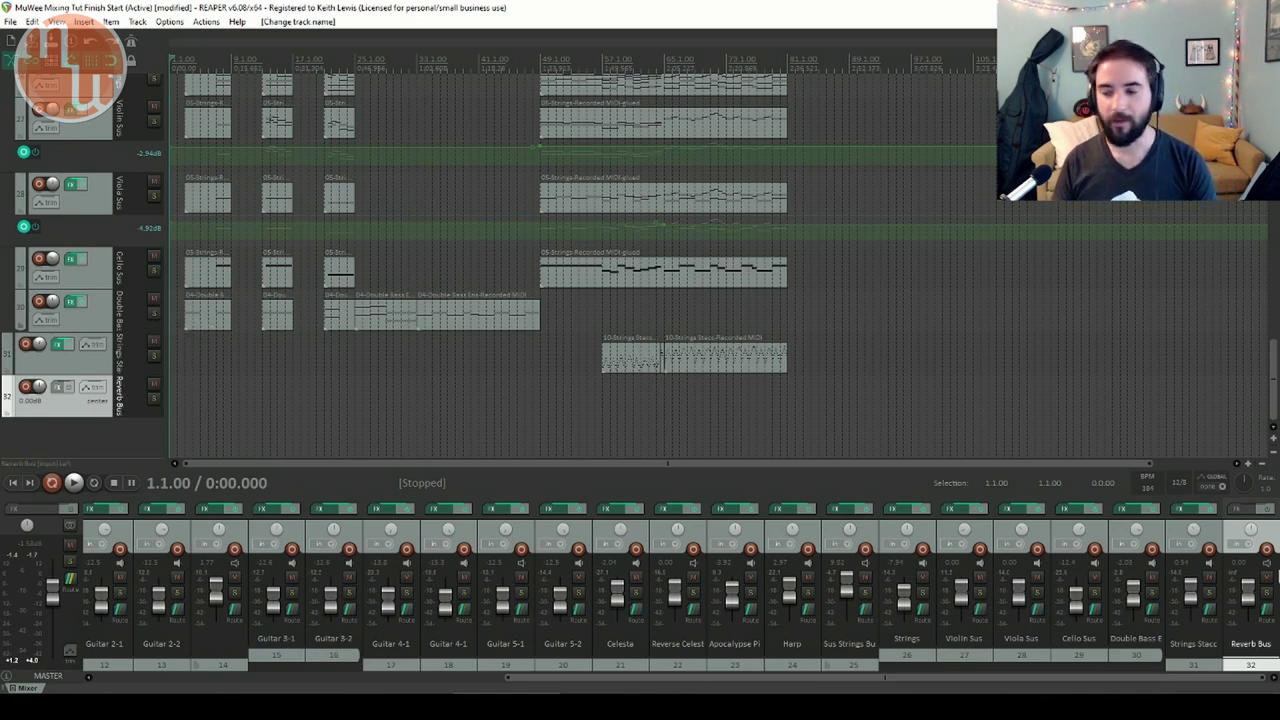
# Route all tracks into the Reverb Bus by adding receives from every track
pyautogui.click(1267, 619)
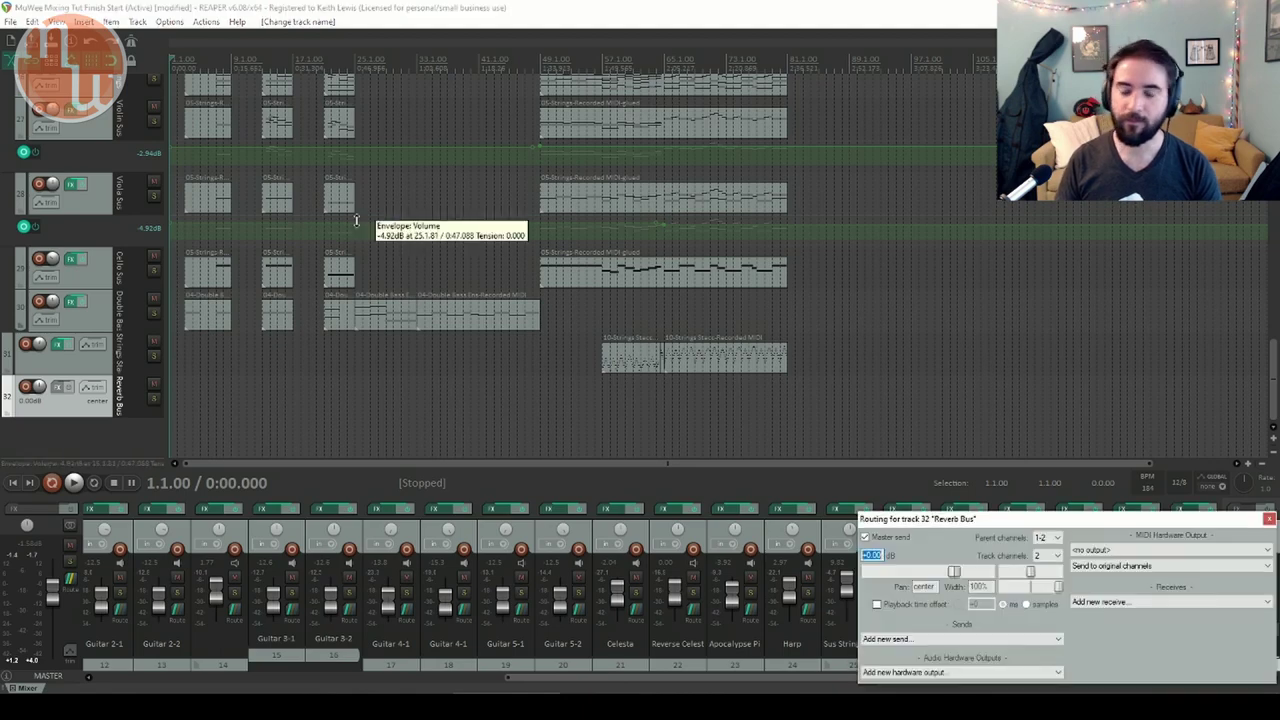
pyautogui.moveTo(940, 520); pyautogui.dragTo(238, 174)
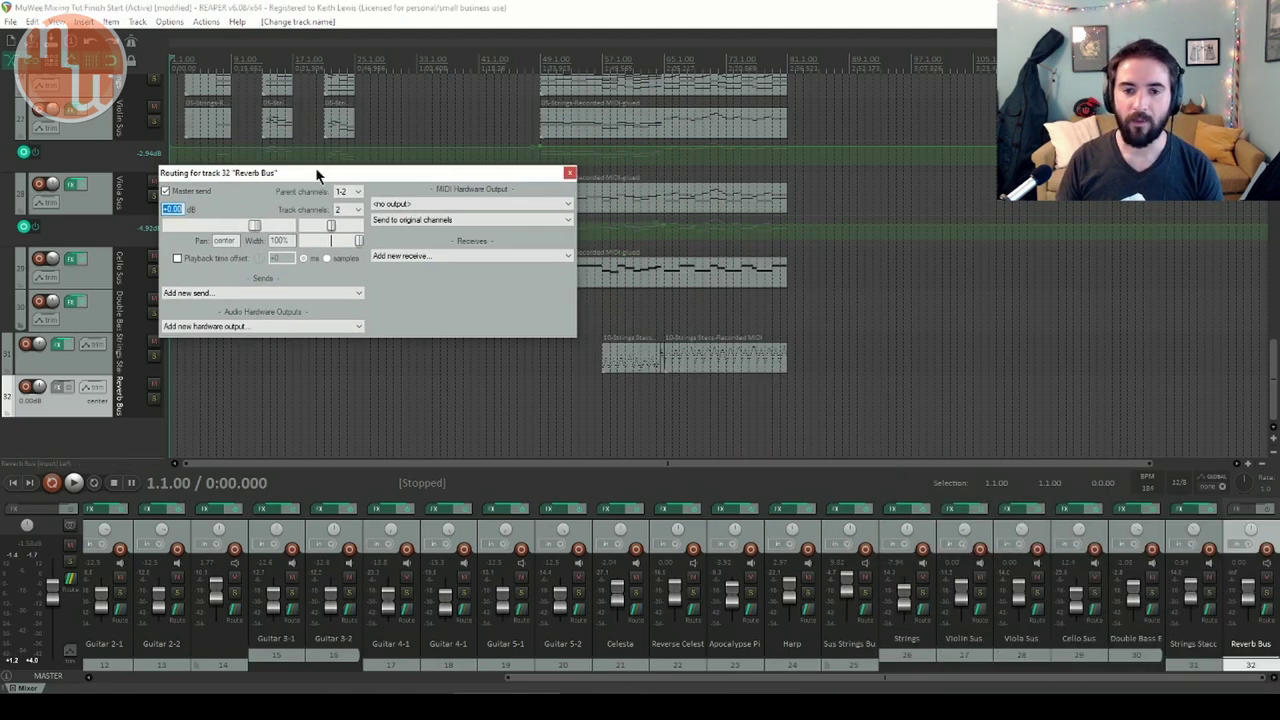
pyautogui.click(466, 255)
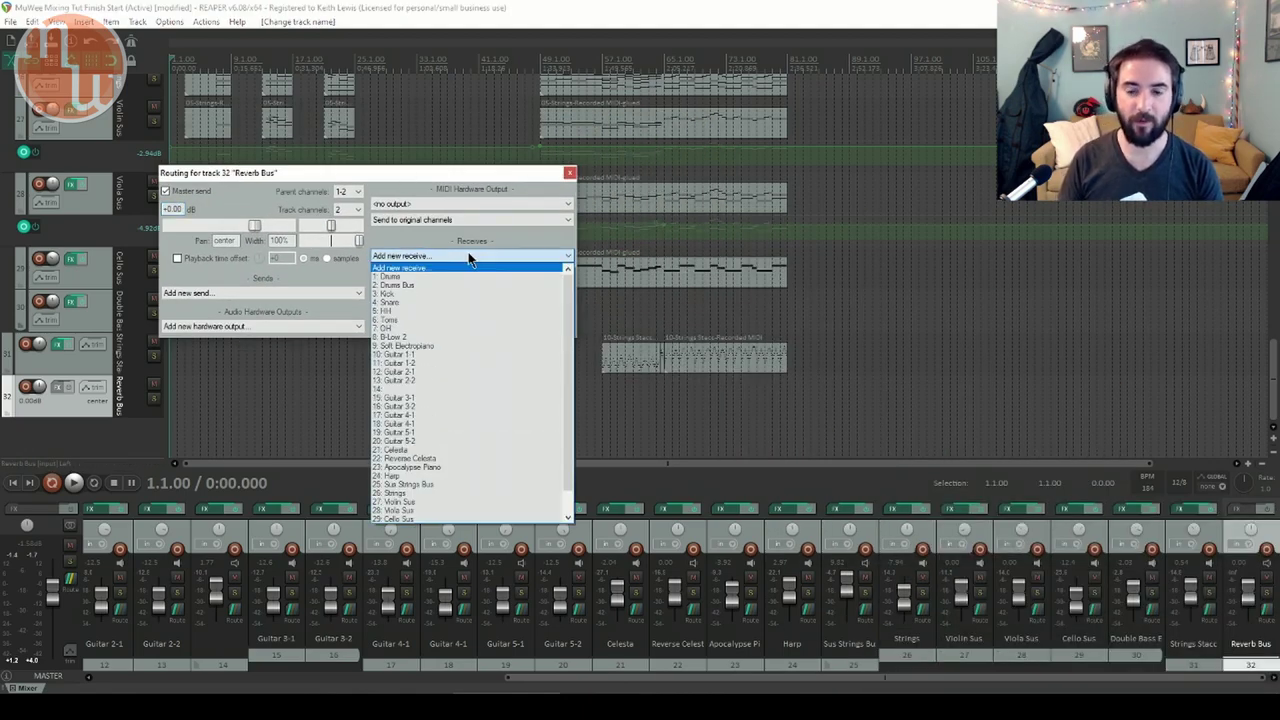
pyautogui.scroll(-1, 458, 500)
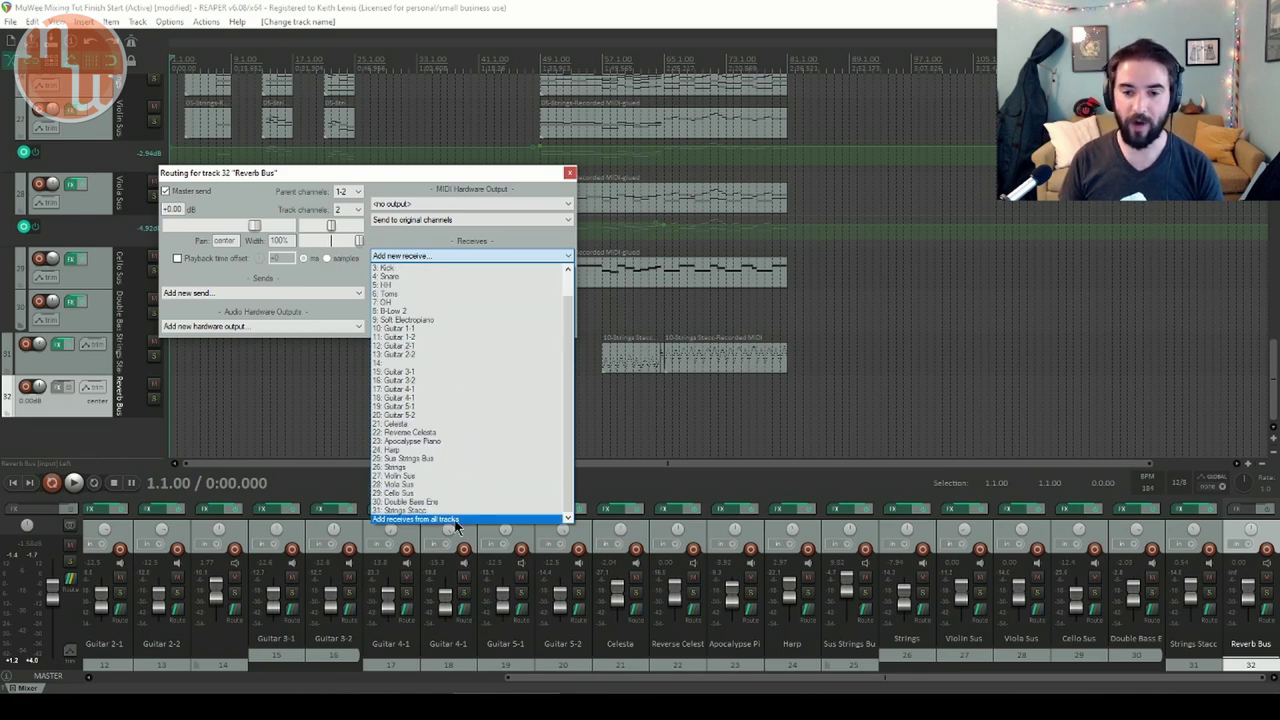
pyautogui.click(456, 520)
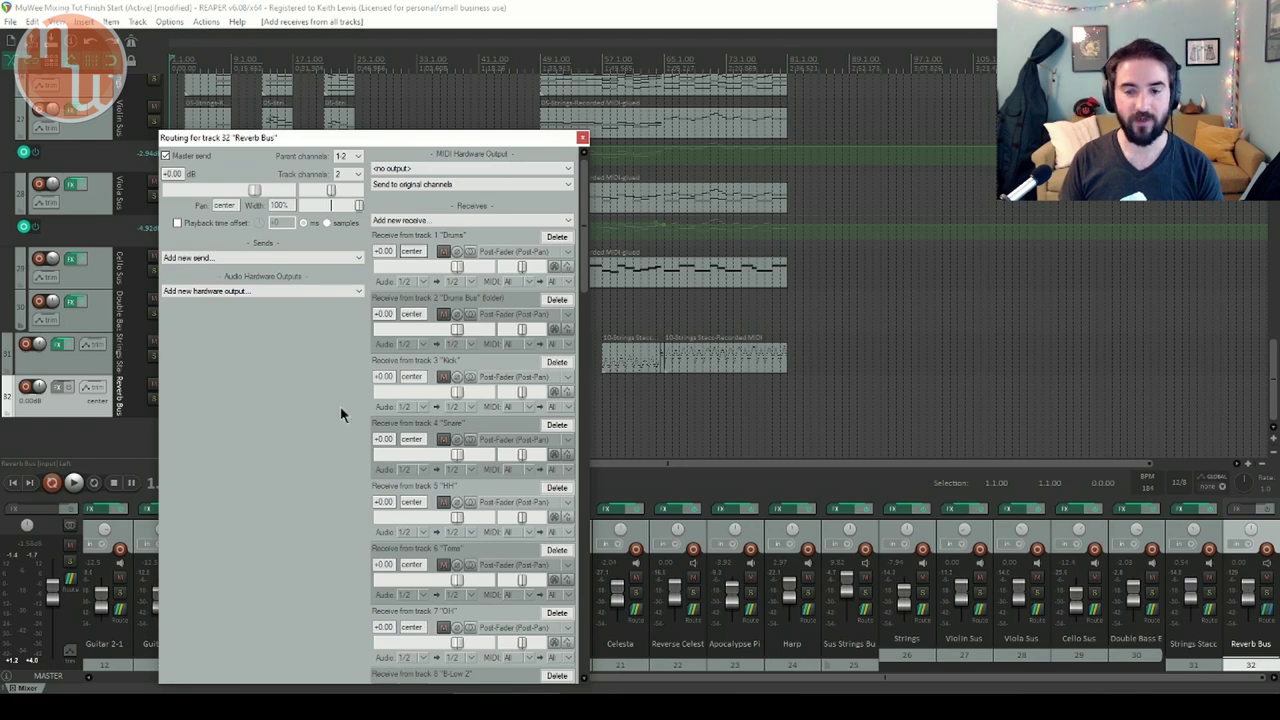
pyautogui.moveTo(350, 131); pyautogui.dragTo(473, 73)
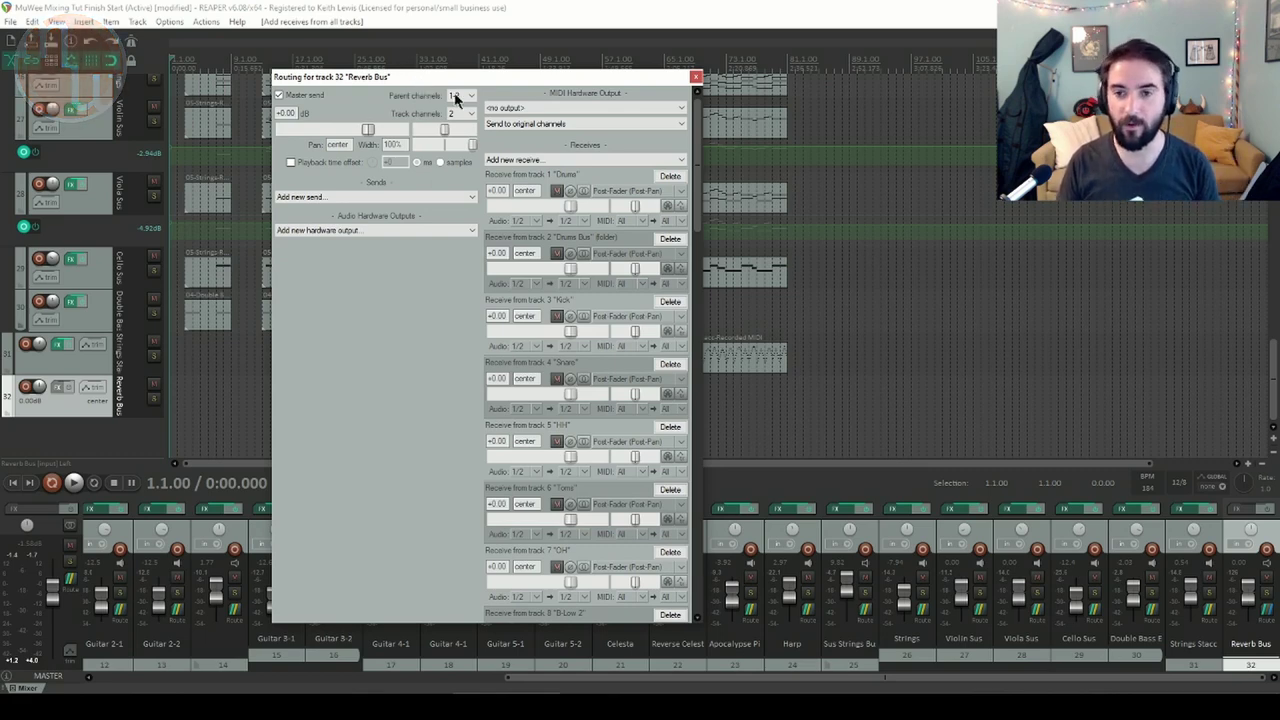
# Add the M30 Reverb plug-in to the Reverb Bus and arrange its windows for access
pyautogui.click(61, 387)
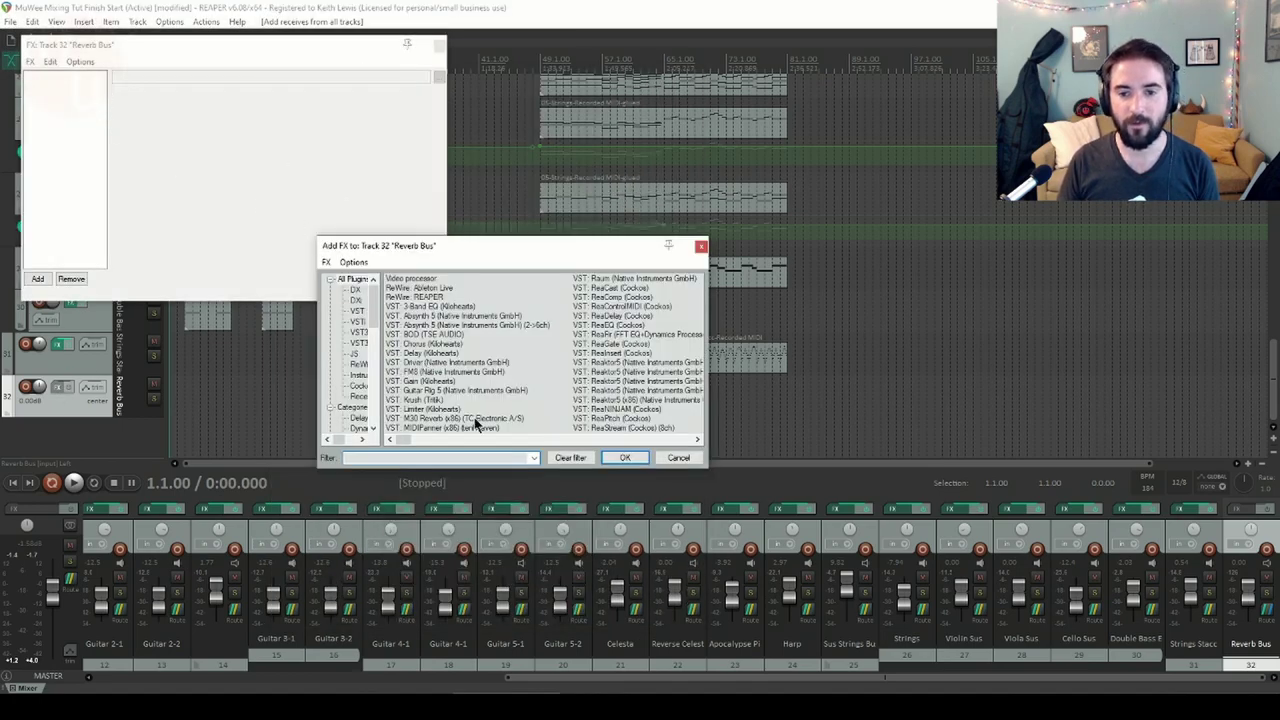
pyautogui.write('m30')
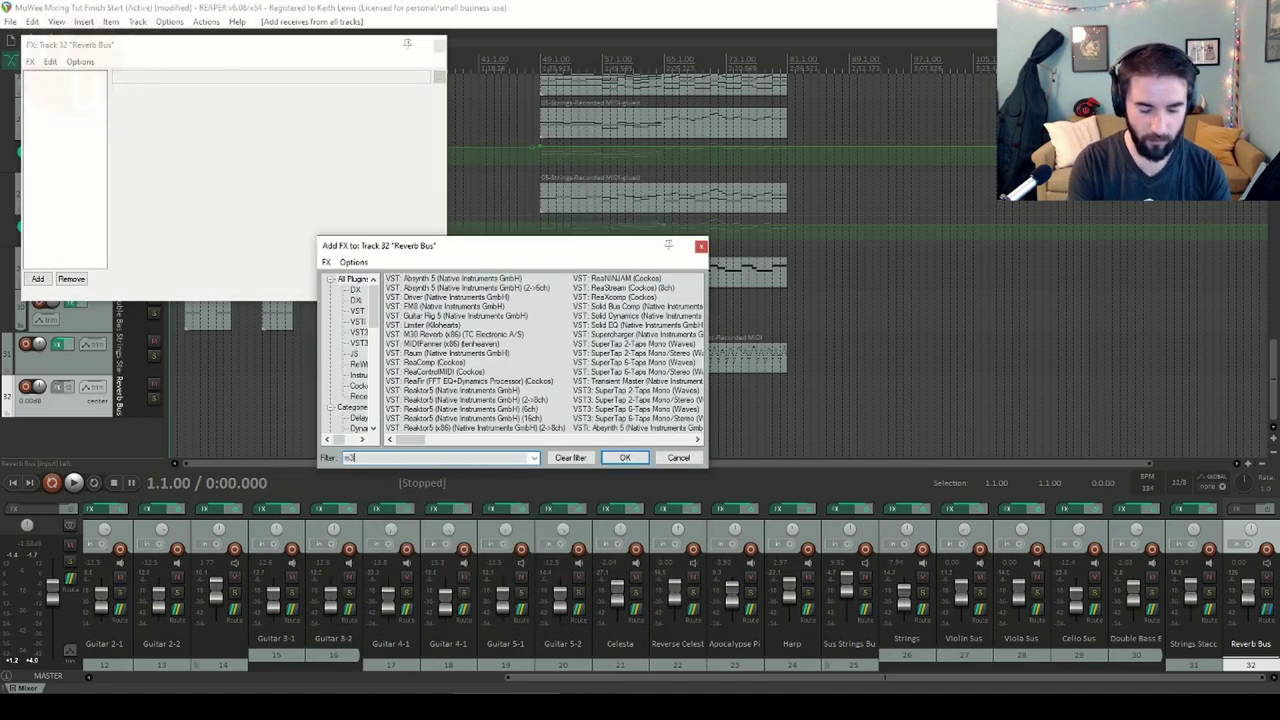
pyautogui.doubleClick(447, 280)
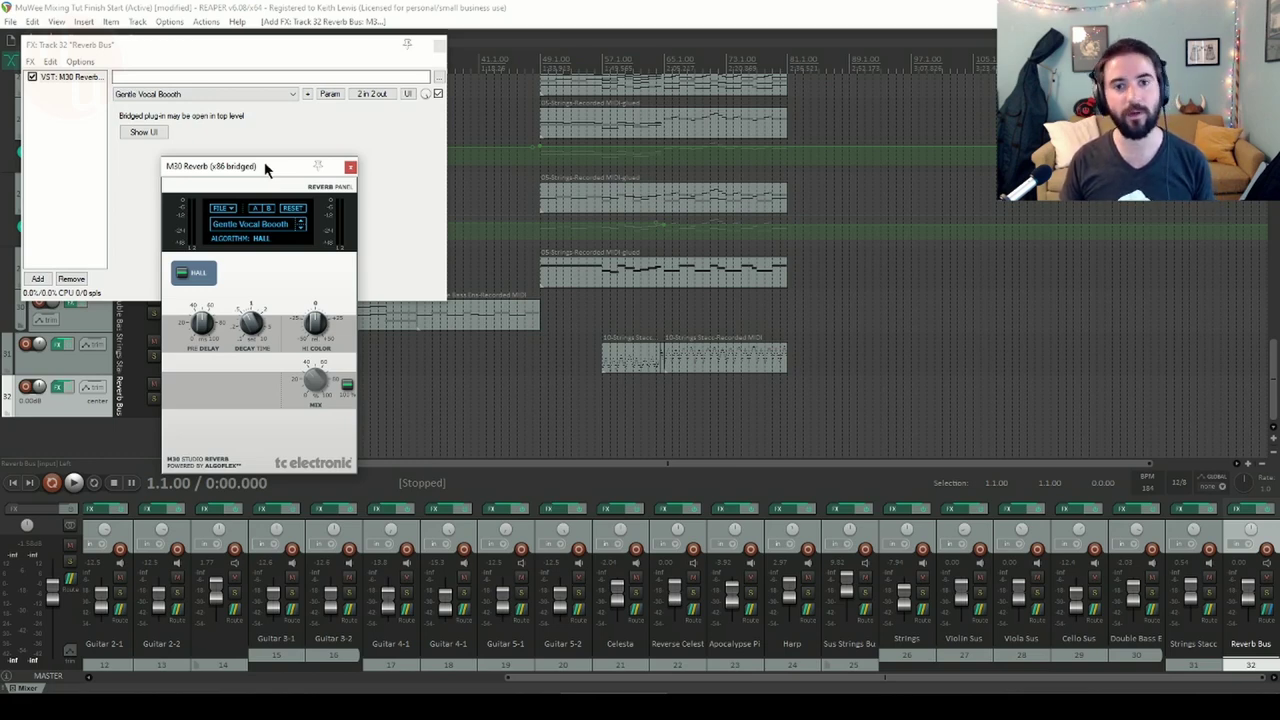
pyautogui.moveTo(265, 170); pyautogui.dragTo(438, 140)
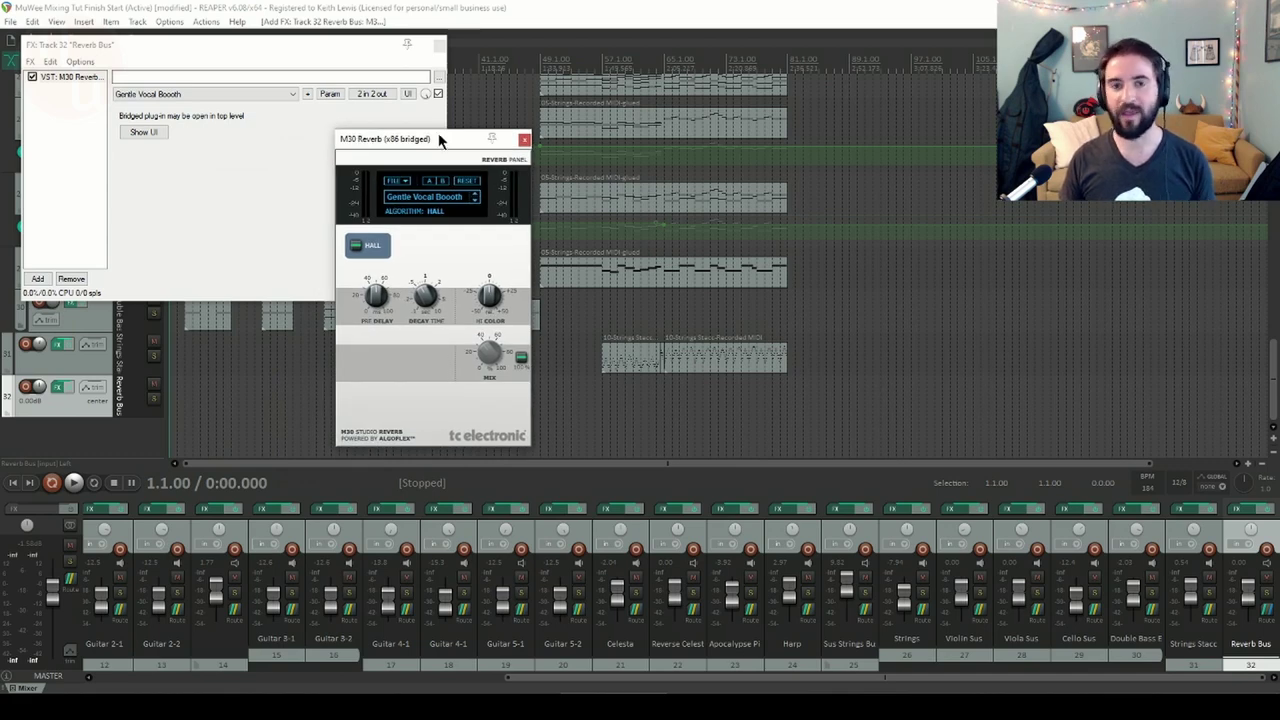
pyautogui.moveTo(289, 51); pyautogui.dragTo(580, 107)
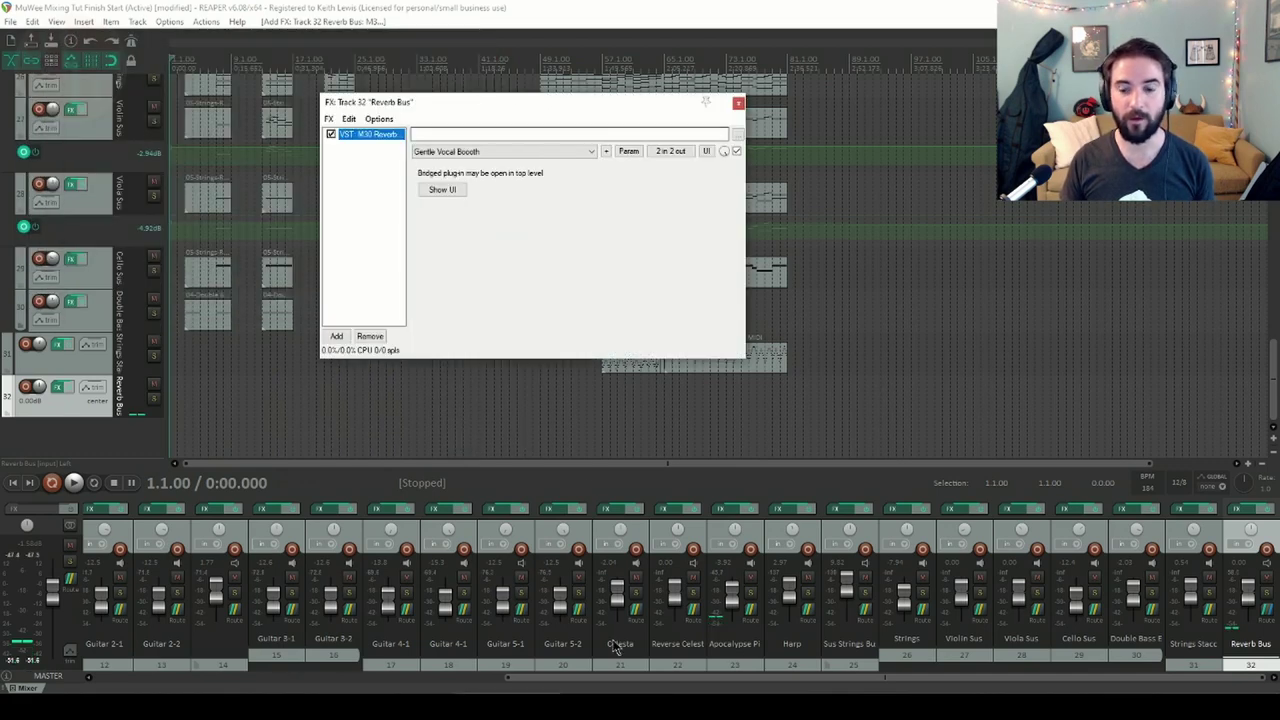
pyautogui.click(606, 703)
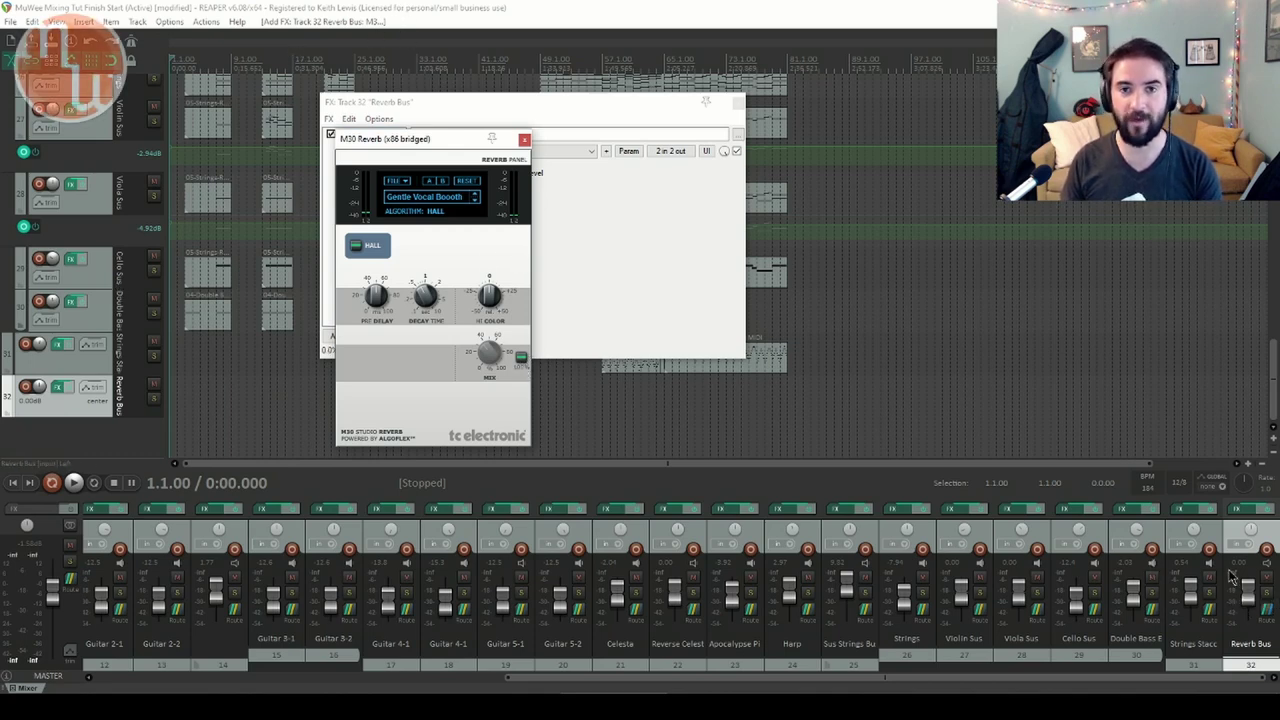
# Listen to the mix with the reverb active, from the start and from measure 49, and stop playback
pyautogui.click(465, 8)
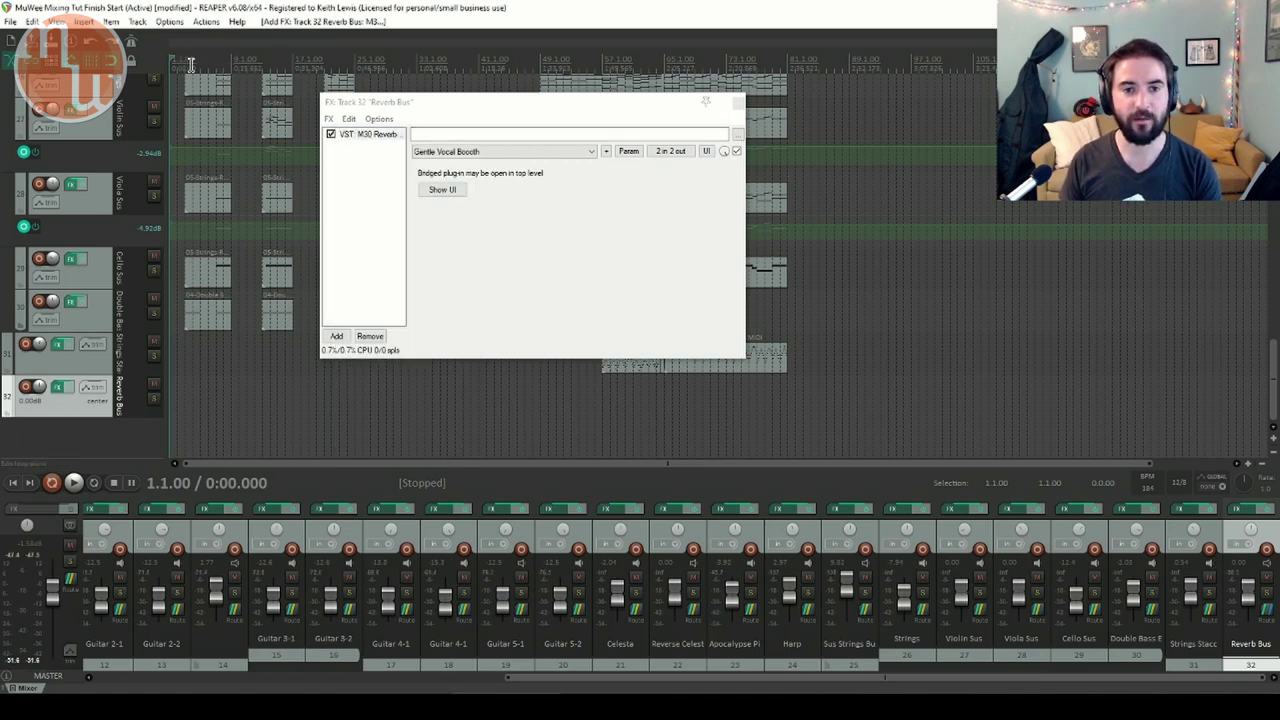
pyautogui.press('space')
pyautogui.moveTo(493, 108); pyautogui.dragTo(647, 125)
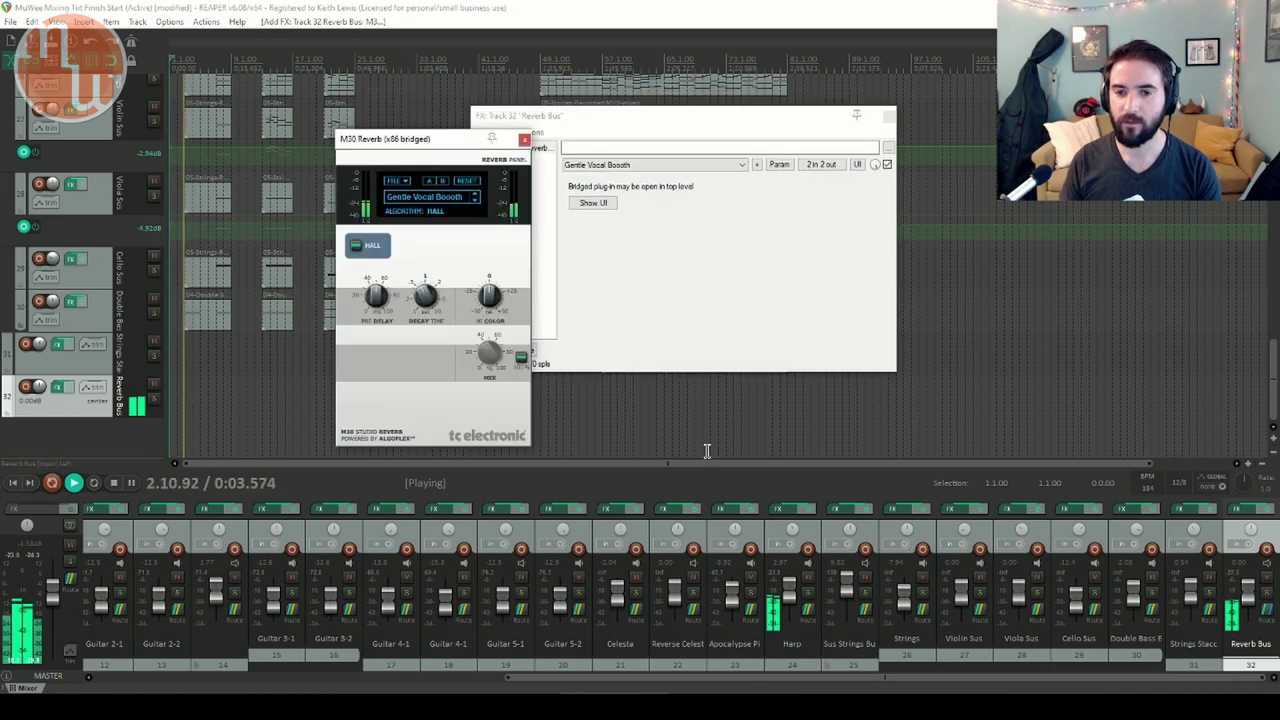
pyautogui.moveTo(472, 138); pyautogui.dragTo(732, 148)
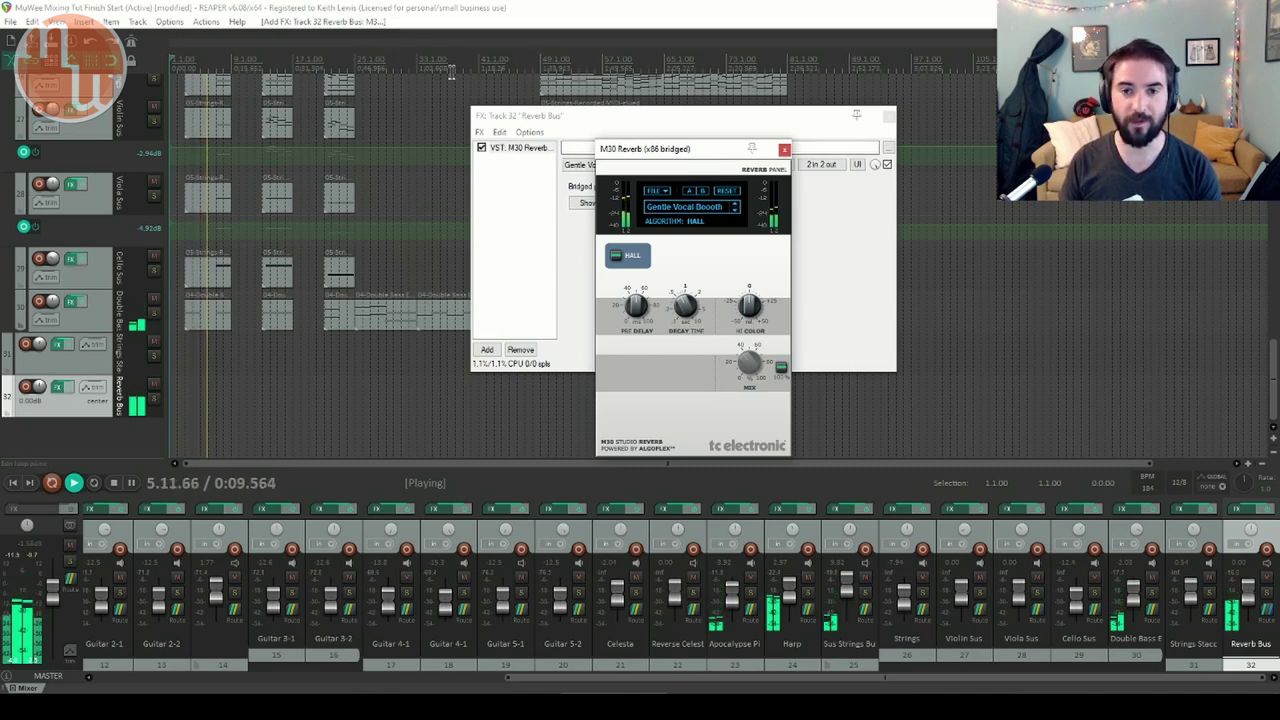
pyautogui.click(540, 62)
pyautogui.click(540, 62)
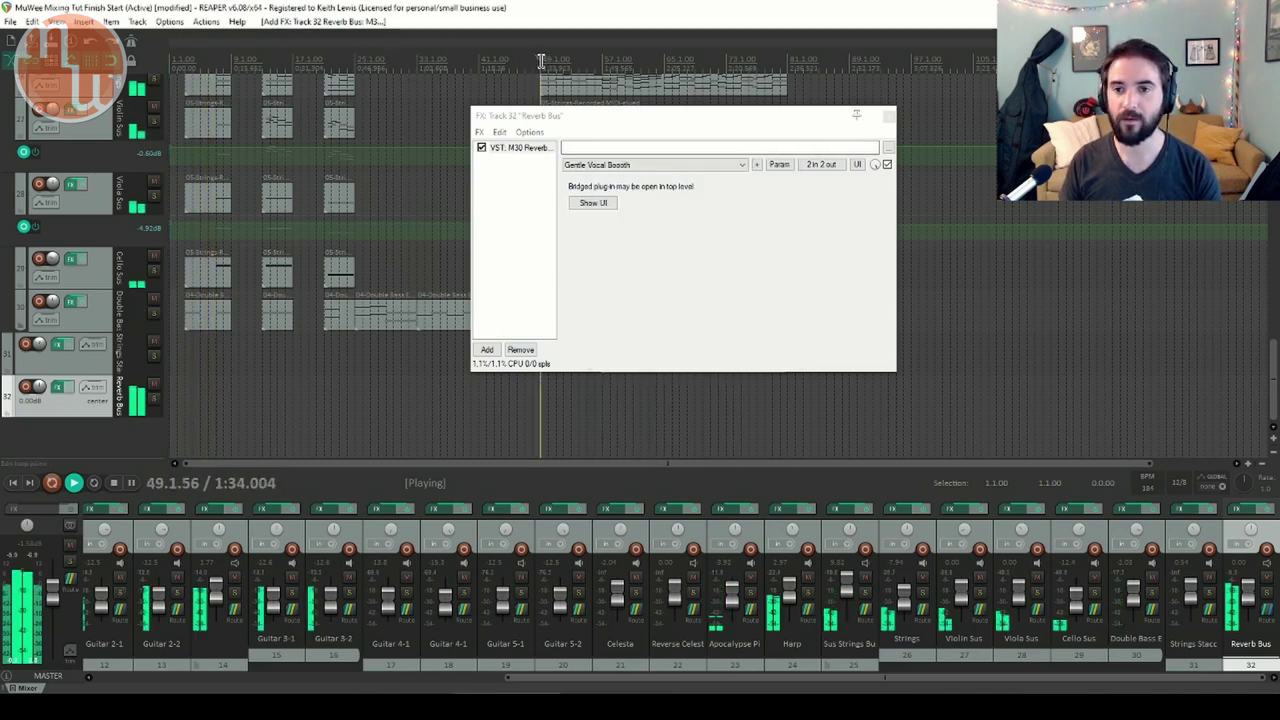
pyautogui.click(593, 202)
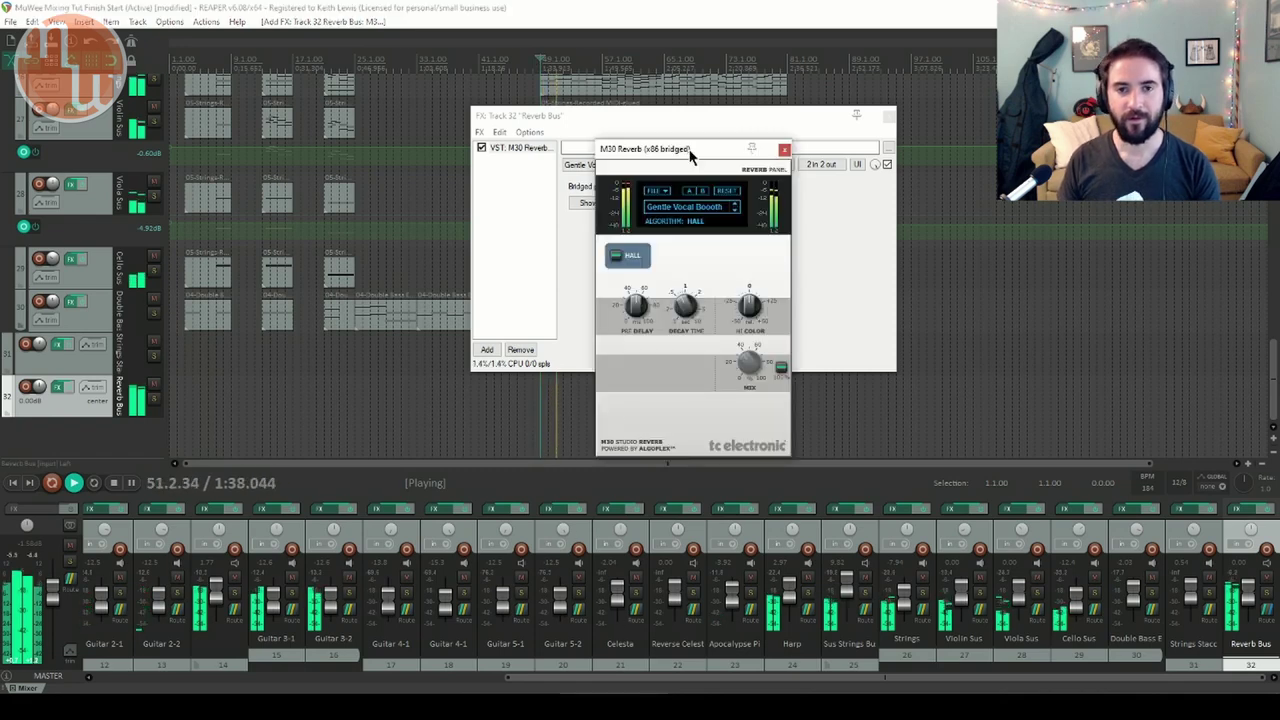
pyautogui.click(608, 8)
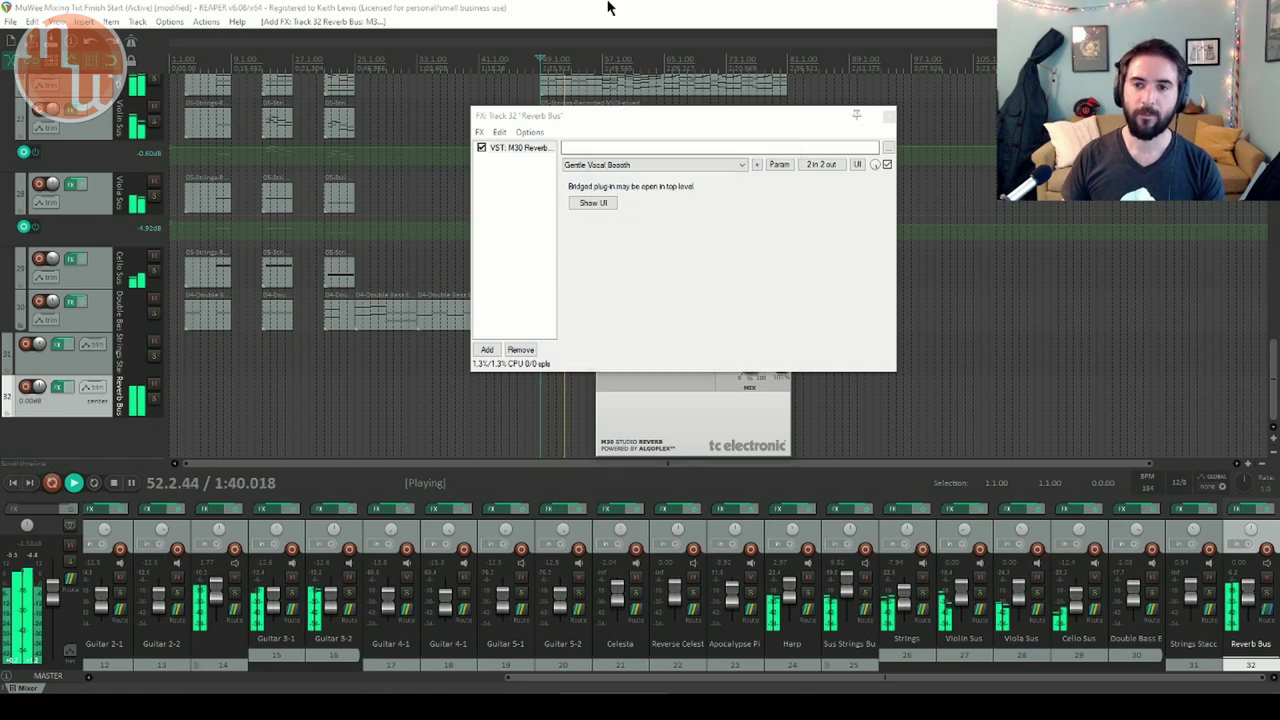
pyautogui.press('space')
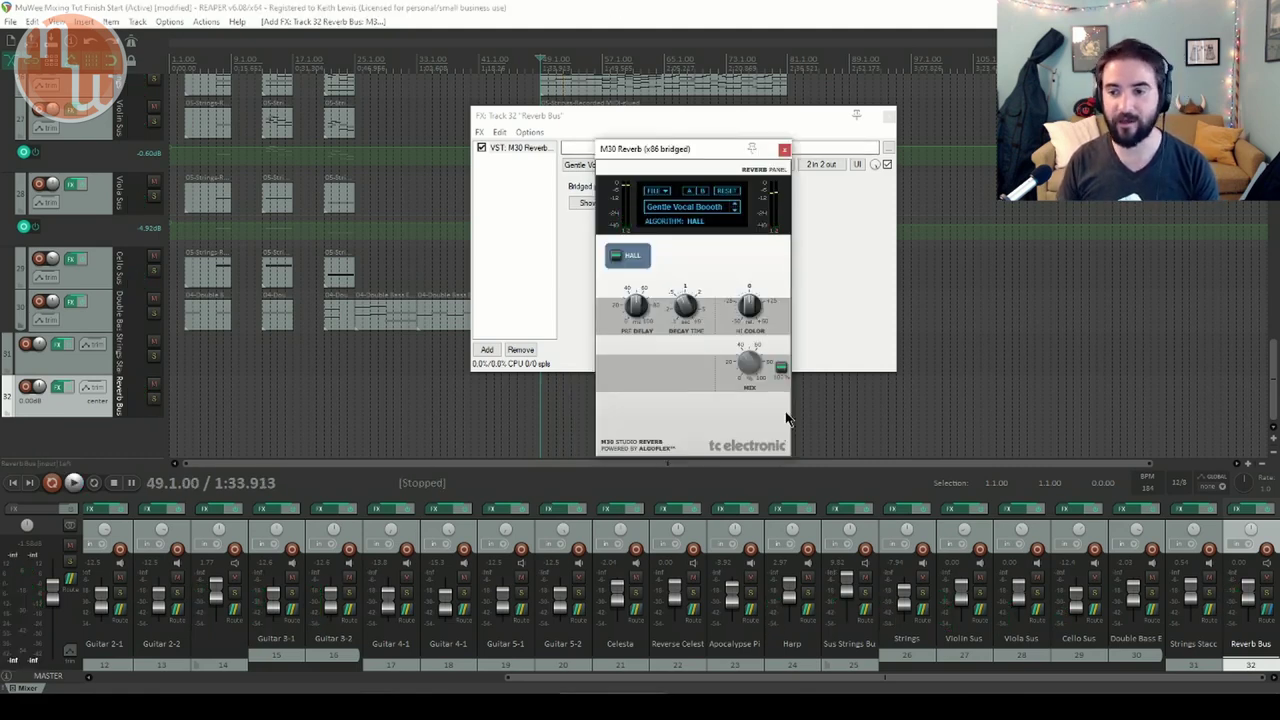
# Lower the Reverb Bus volume to about -23 dB while playing the mix from measure 49
pyautogui.moveTo(1245, 598); pyautogui.dragTo(1248, 606)
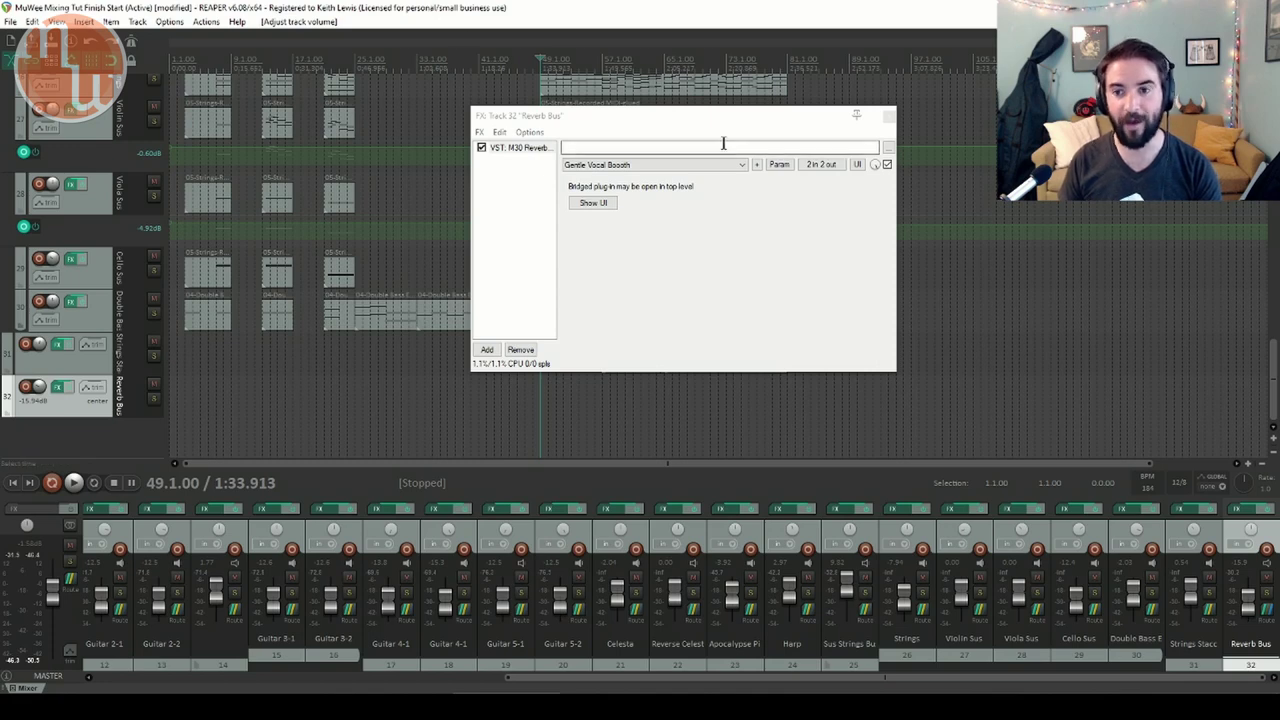
pyautogui.press('space')
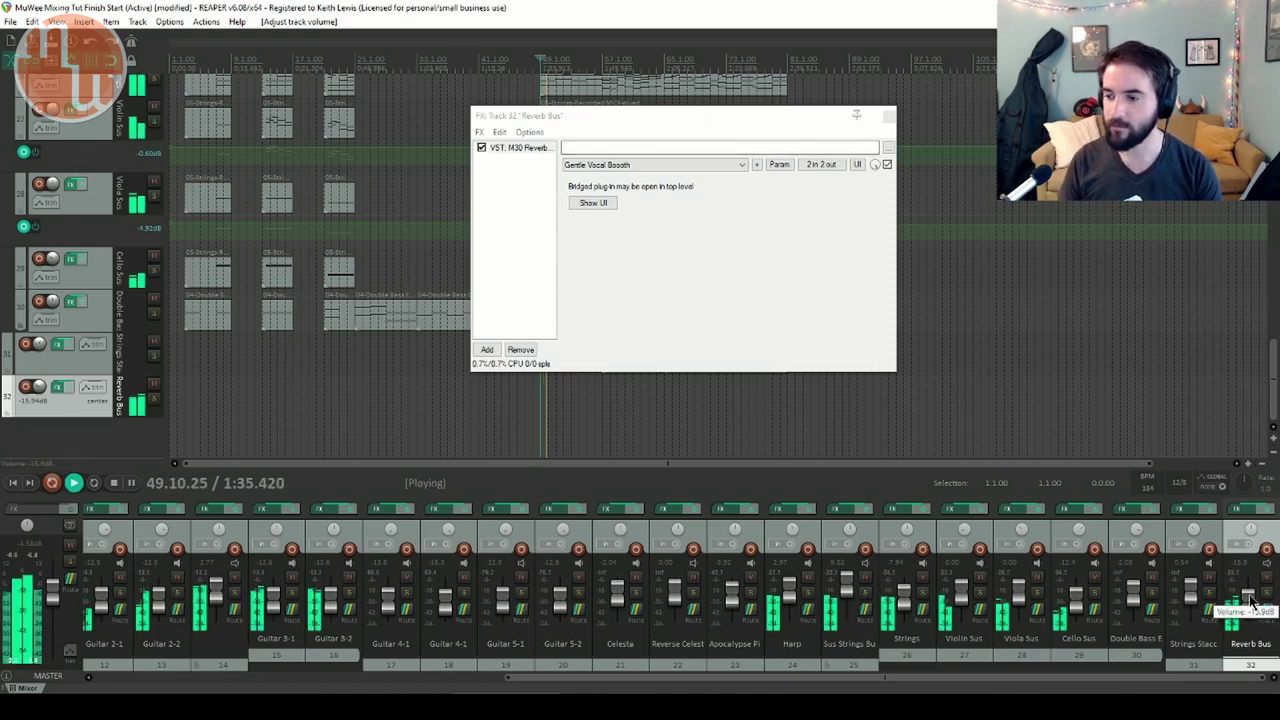
pyautogui.moveTo(1251, 602); pyautogui.dragTo(1250, 608)
# Fine-tune the decay time and hi color of the M30 Reverb during playback
pyautogui.hotkey('alt', 'Tab')
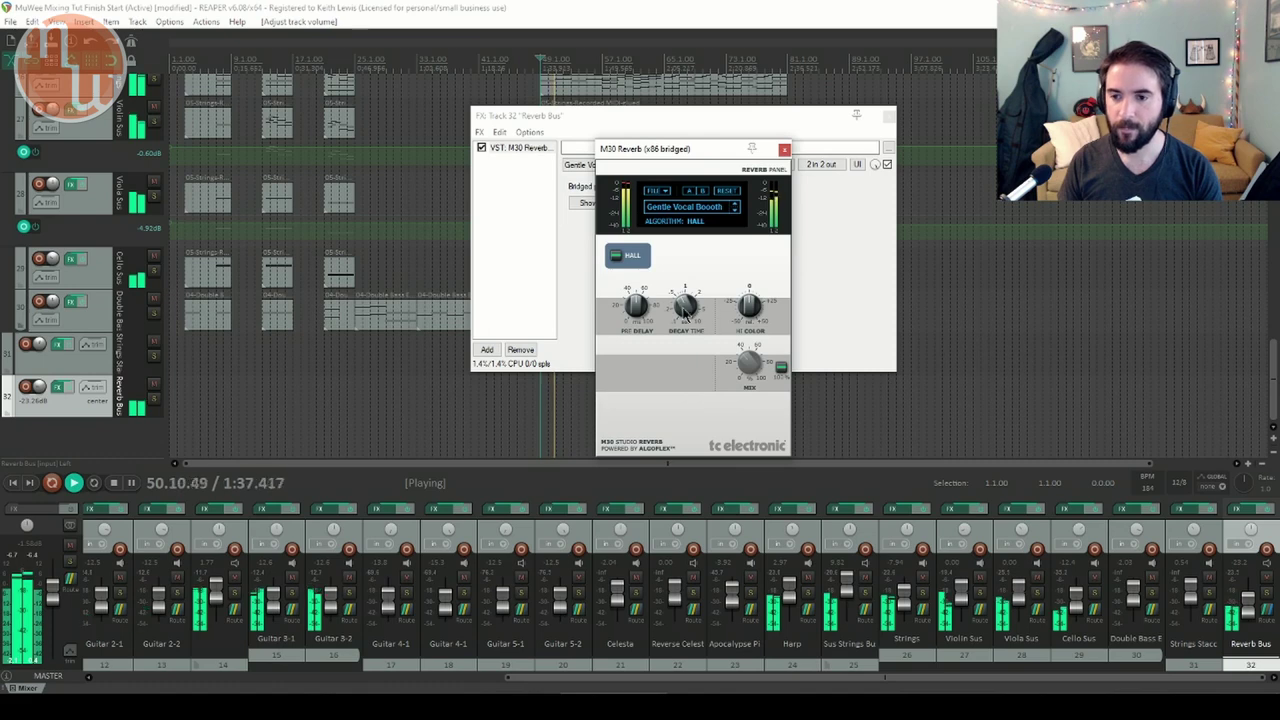
pyautogui.click(683, 304)
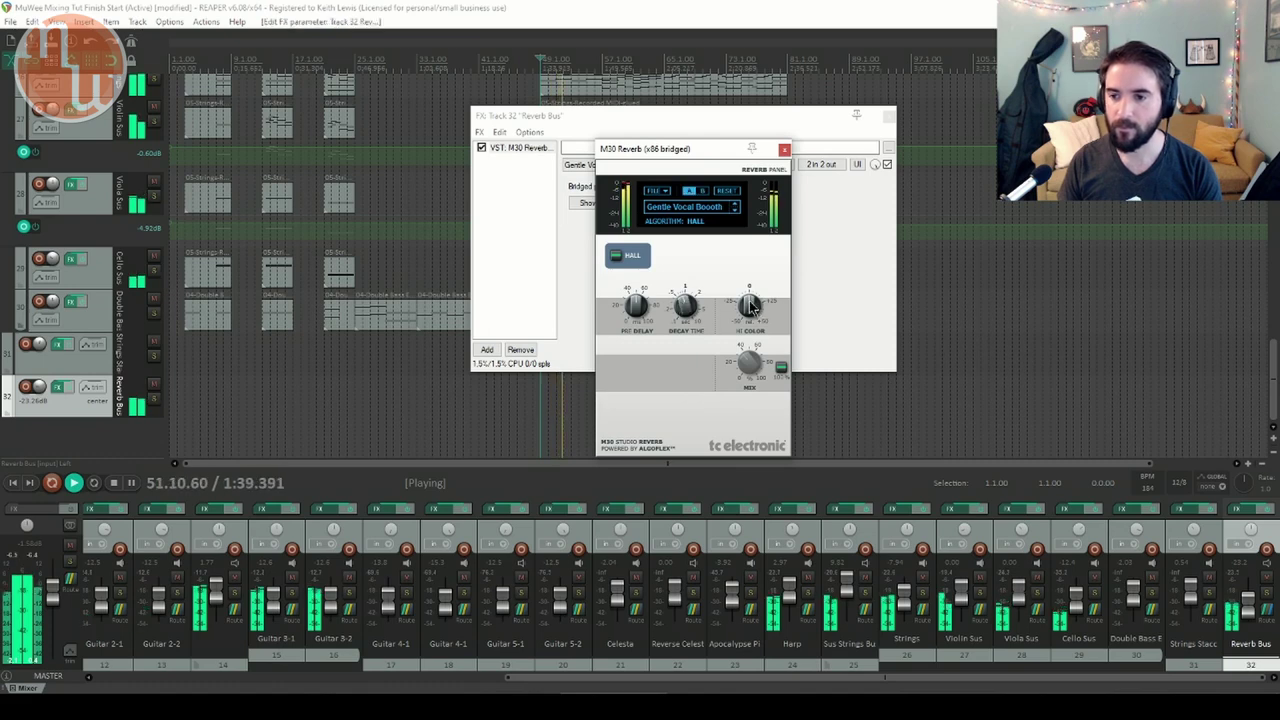
pyautogui.moveTo(750, 305); pyautogui.dragTo(752, 301)
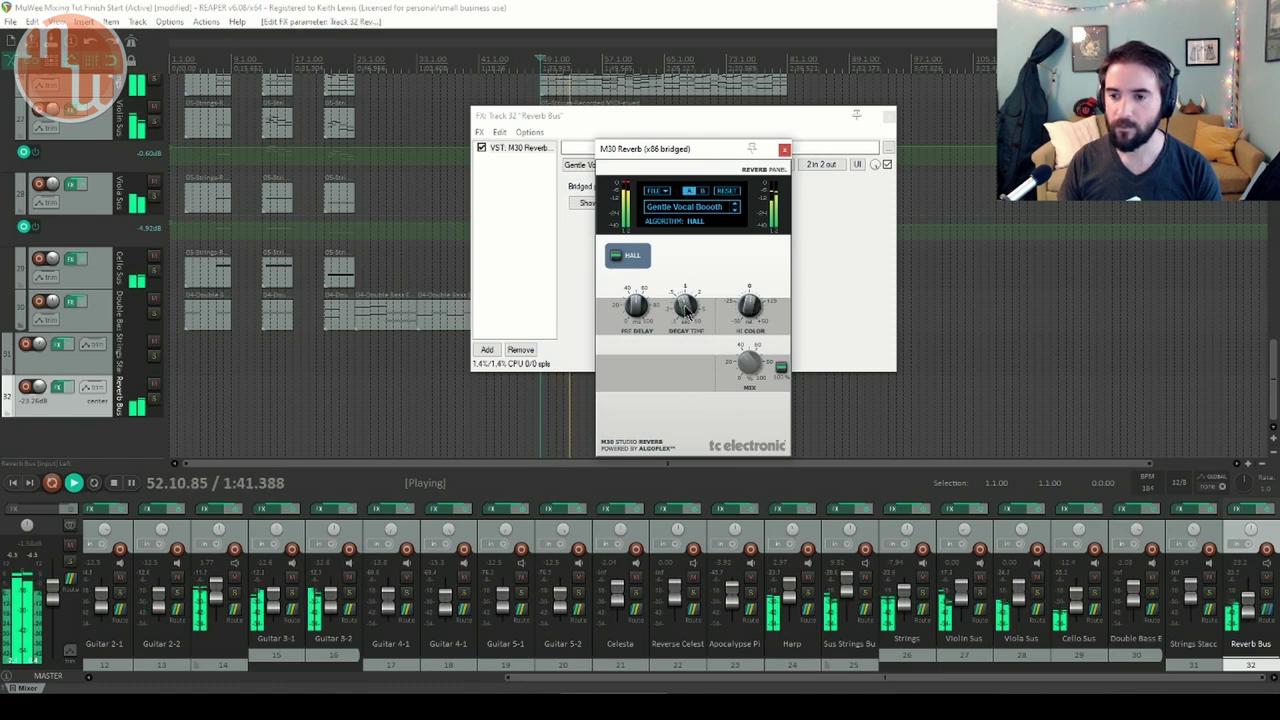
# Compare the mix with and without reverb by bypassing and re-enabling the M30 Reverb
pyautogui.click(481, 148)
pyautogui.click(481, 148)
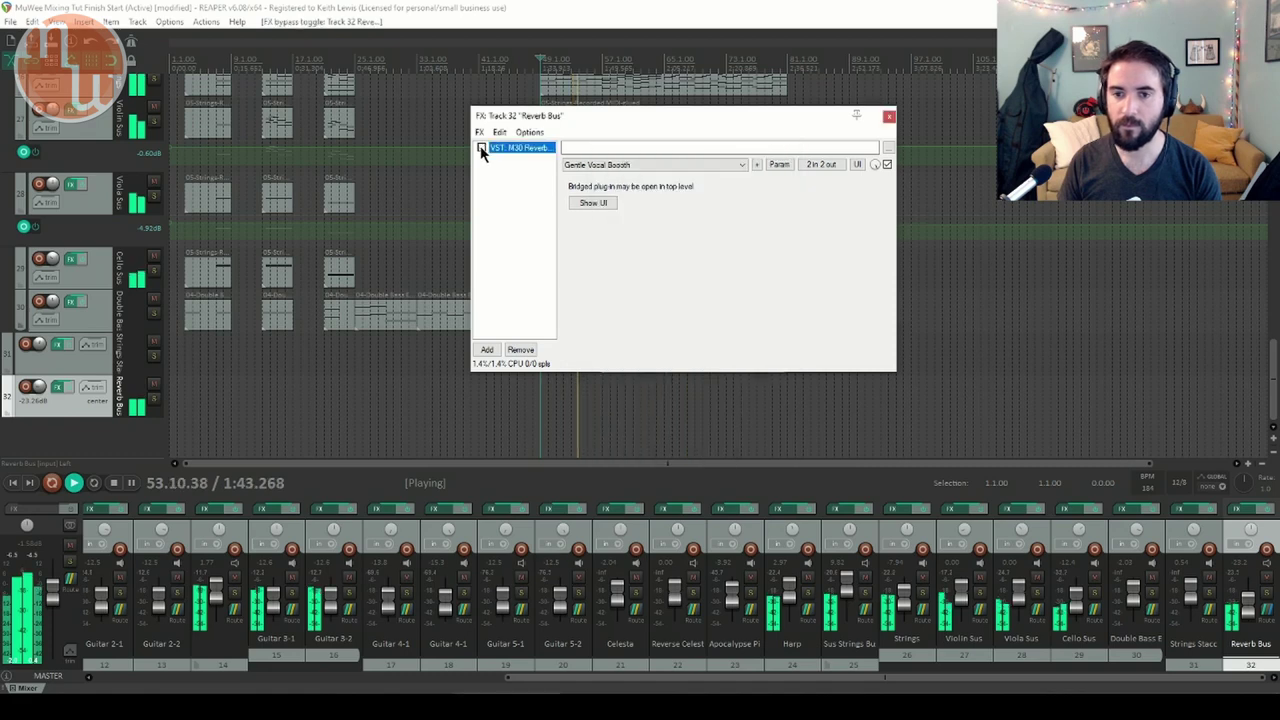
pyautogui.click(481, 148)
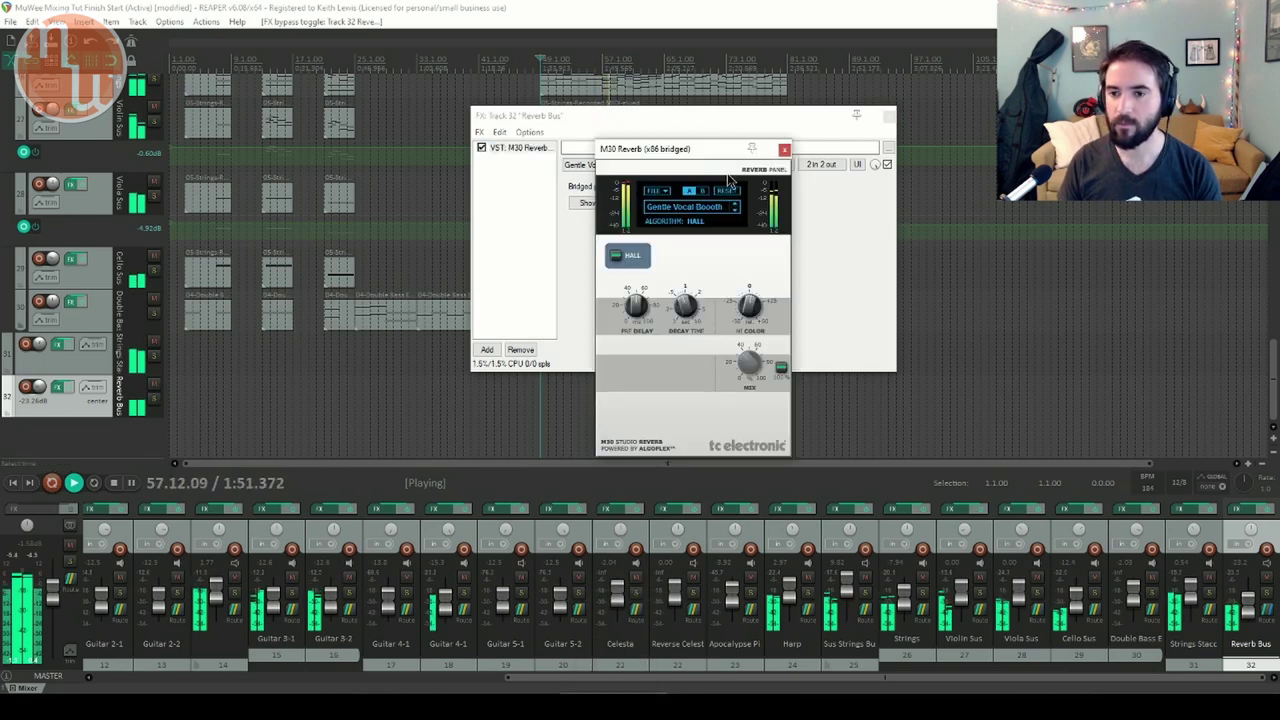
# Raise the Reverb Bus volume to about -17.4 dB and compare the mix with the M30 Reverb bypassed and active
pyautogui.moveTo(1251, 607); pyautogui.dragTo(1256, 604)
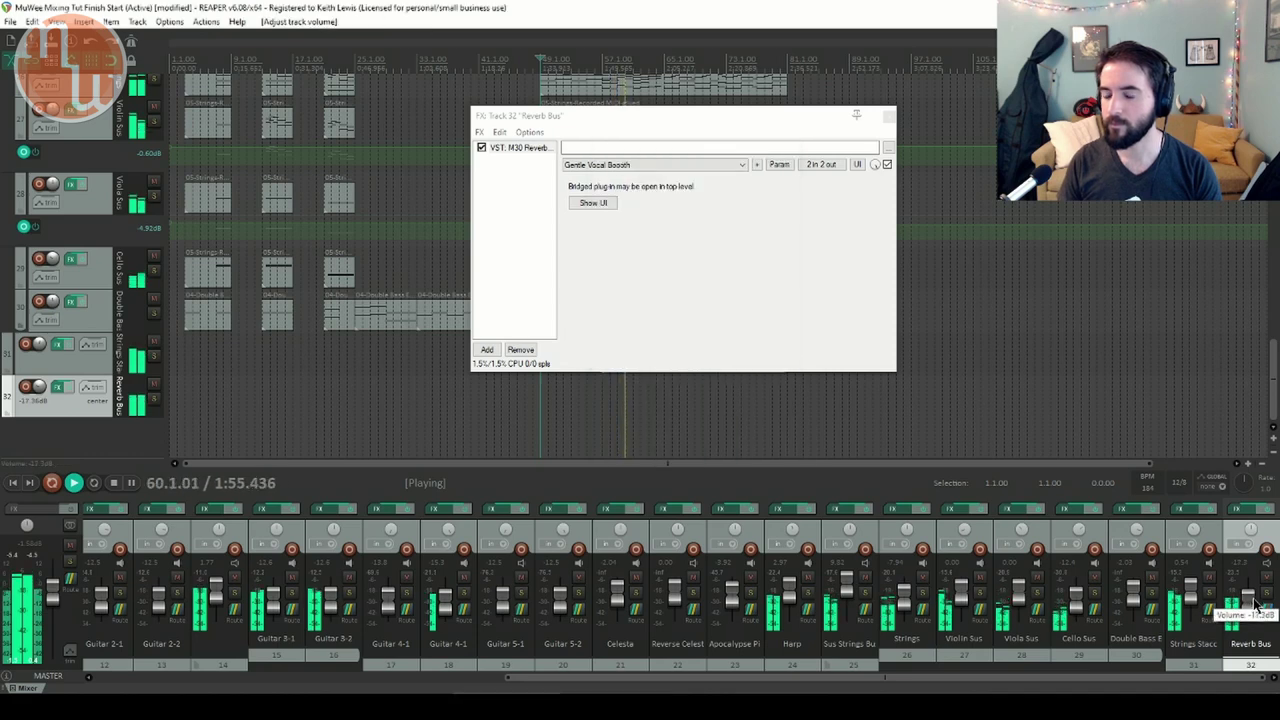
pyautogui.click(481, 148)
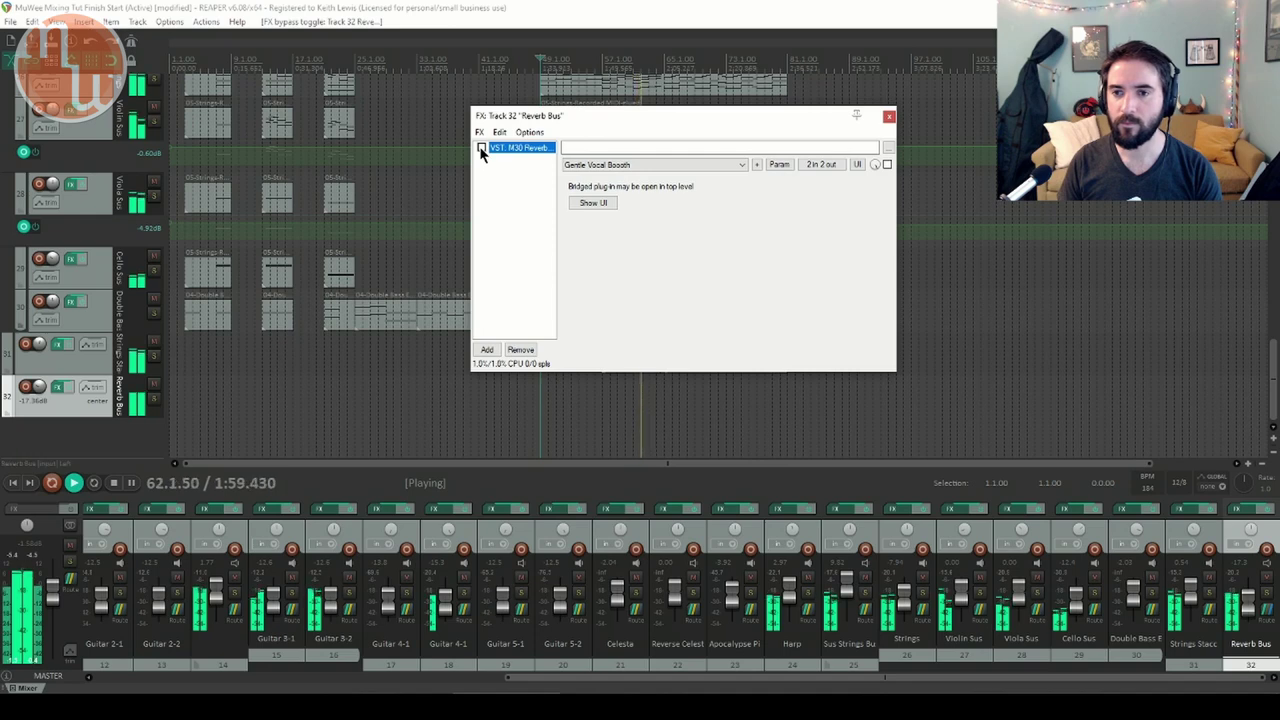
pyautogui.click(481, 148)
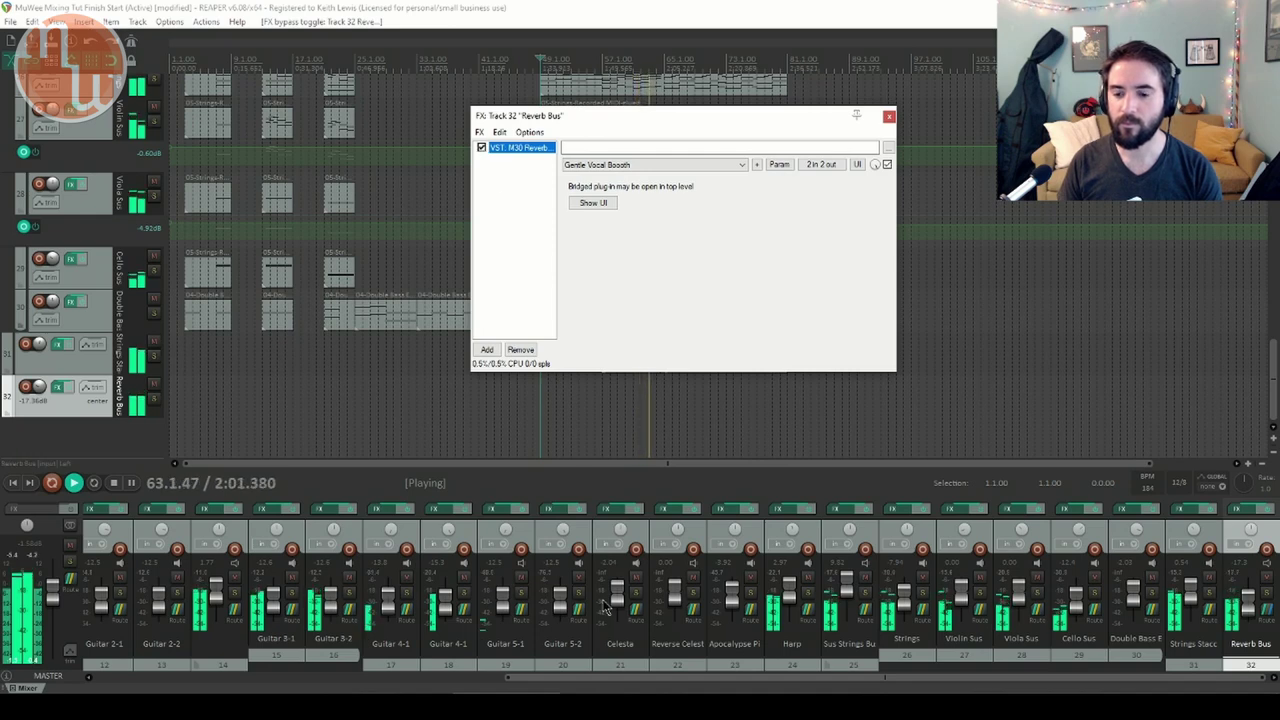
# Adjust the hi color of the M30 Reverb and lower the Reverb Bus volume to about -18.8 dB
pyautogui.click(628, 706)
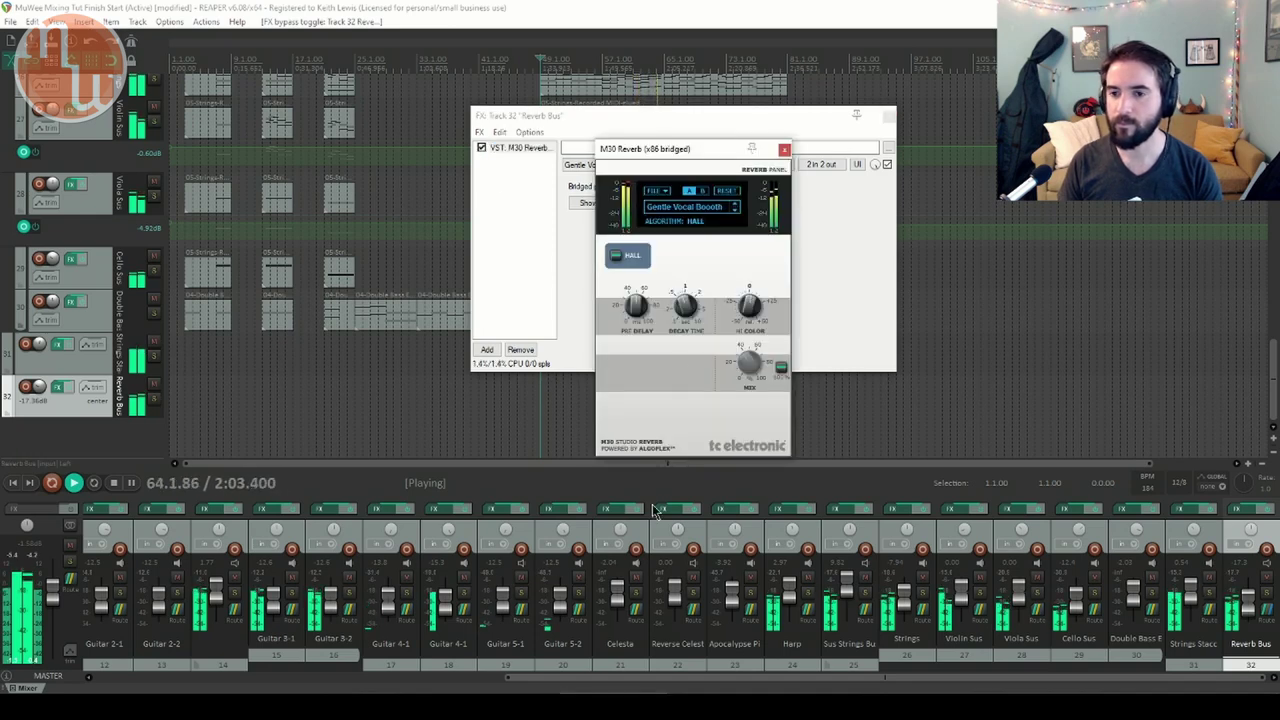
pyautogui.doubleClick(742, 312)
pyautogui.click(759, 325)
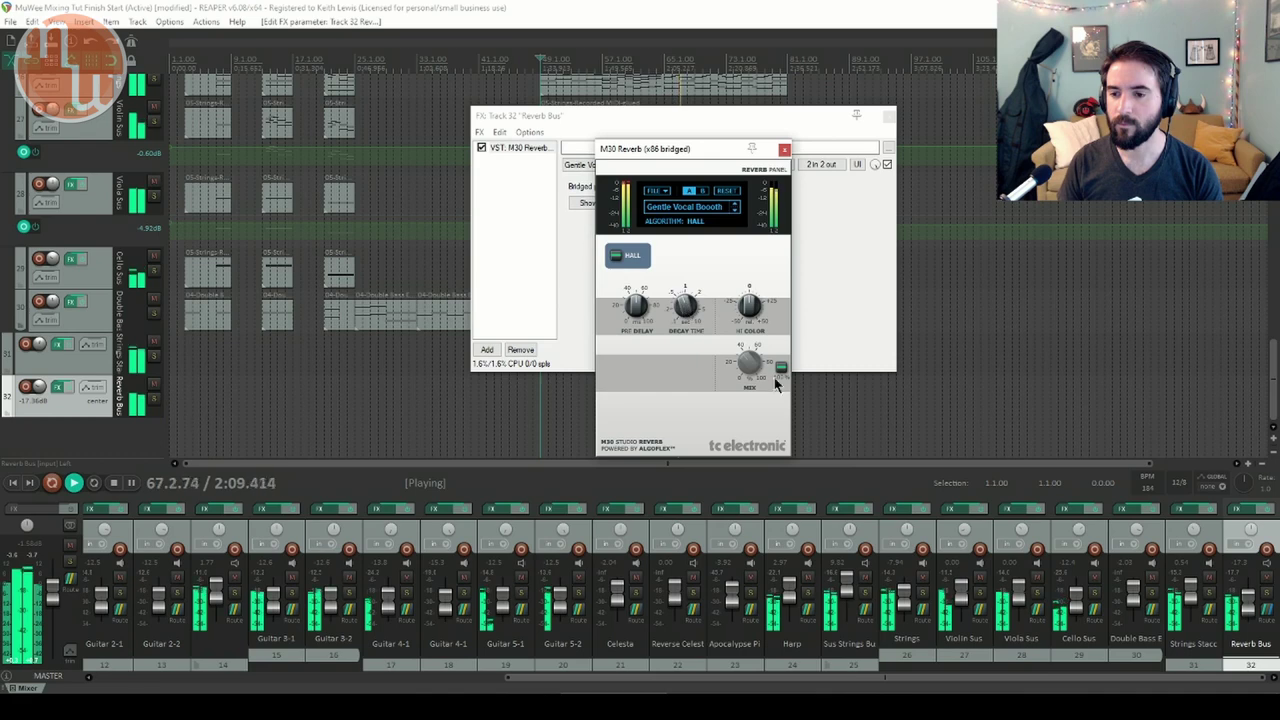
pyautogui.click(1243, 605)
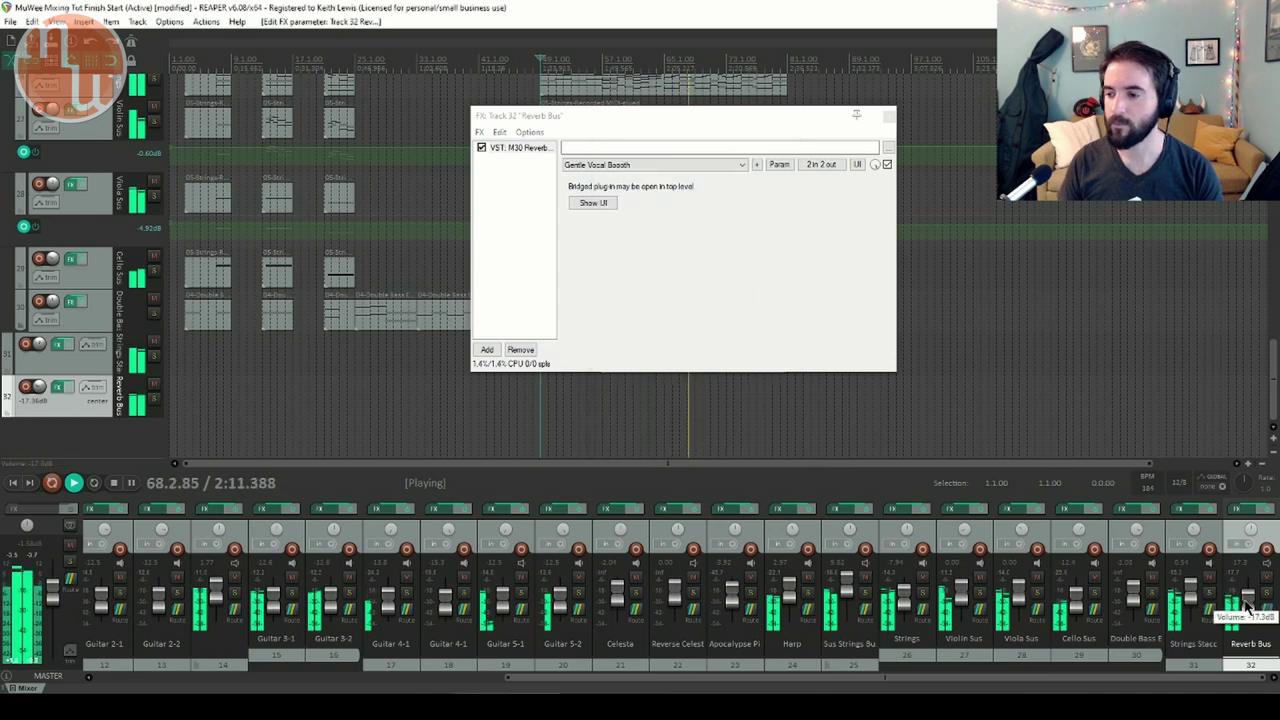
pyautogui.moveTo(1245, 605); pyautogui.dragTo(1245, 609)
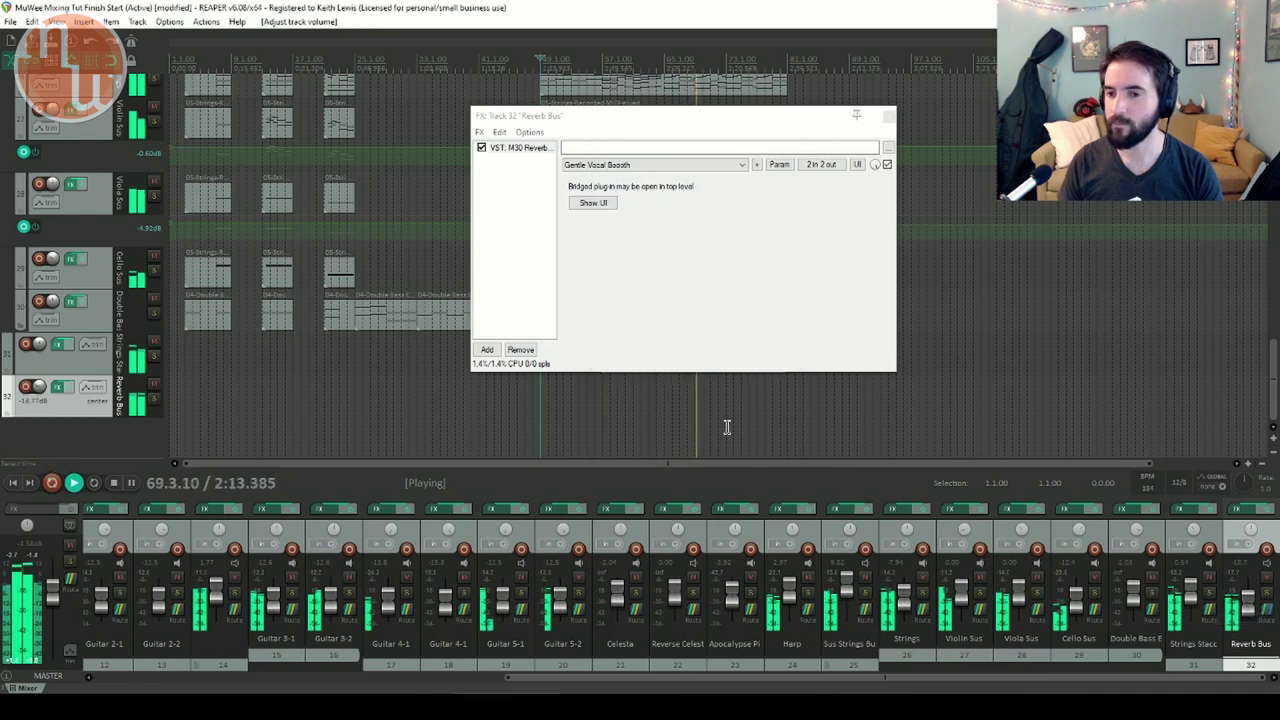
# Play the mix from measure 32, compare it with the M30 Reverb bypassed and active, and stop playback
pyautogui.click(623, 113)
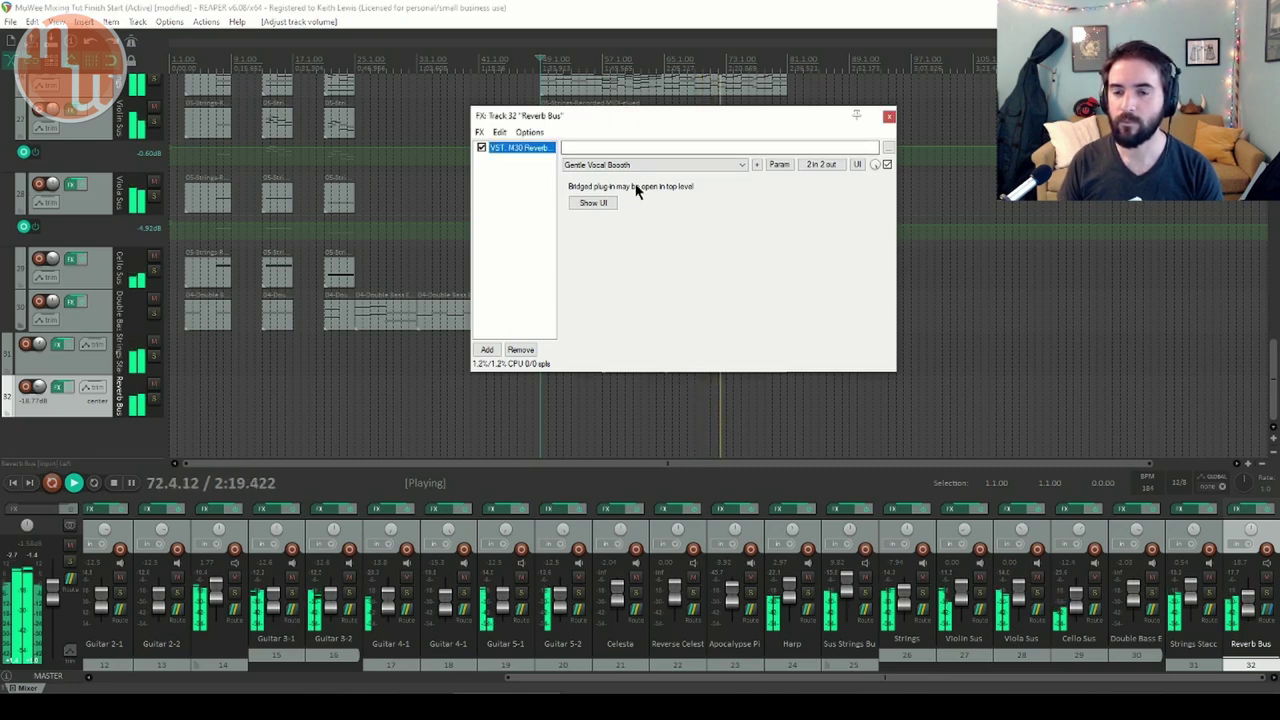
pyautogui.click(410, 57)
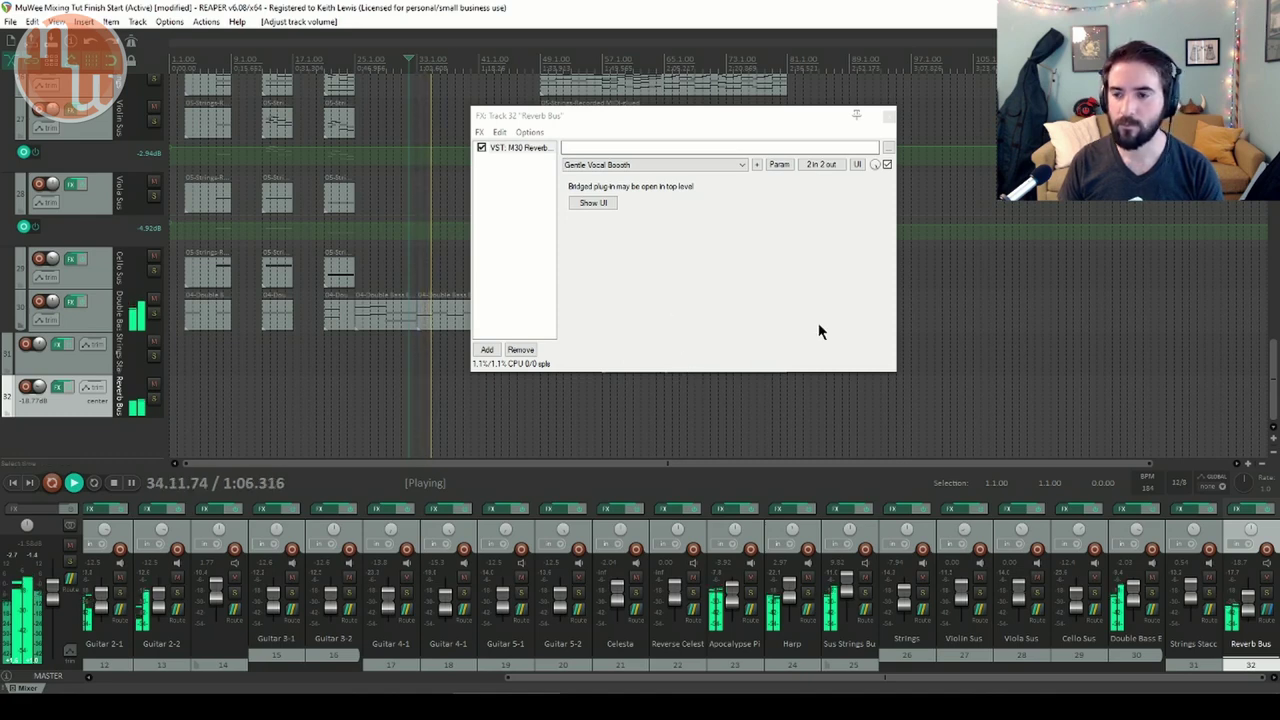
pyautogui.click(481, 147)
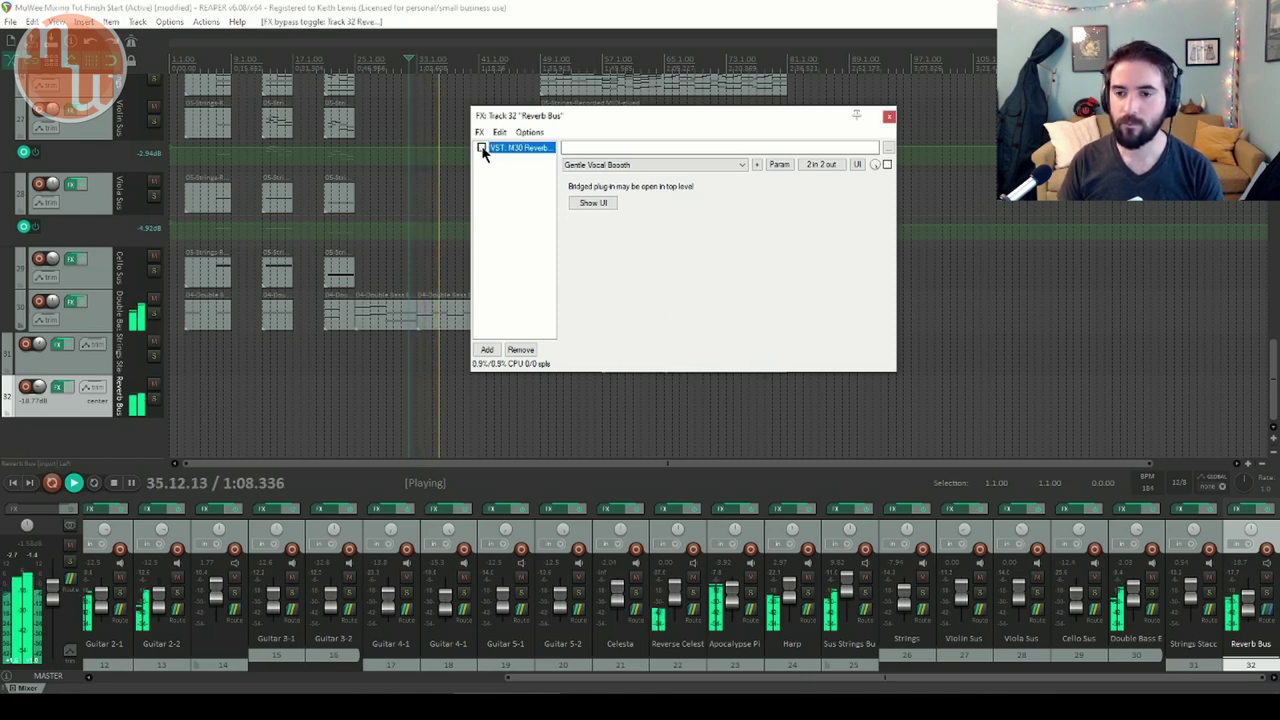
pyautogui.click(481, 147)
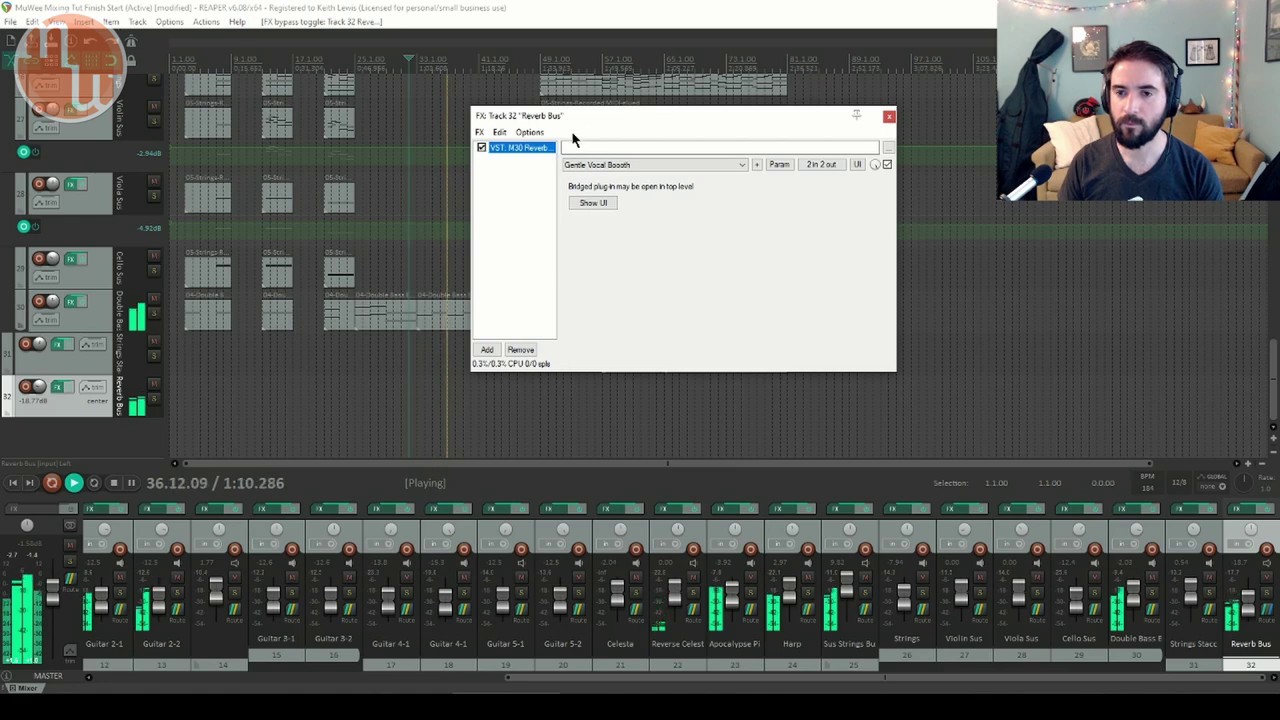
pyautogui.press('space')
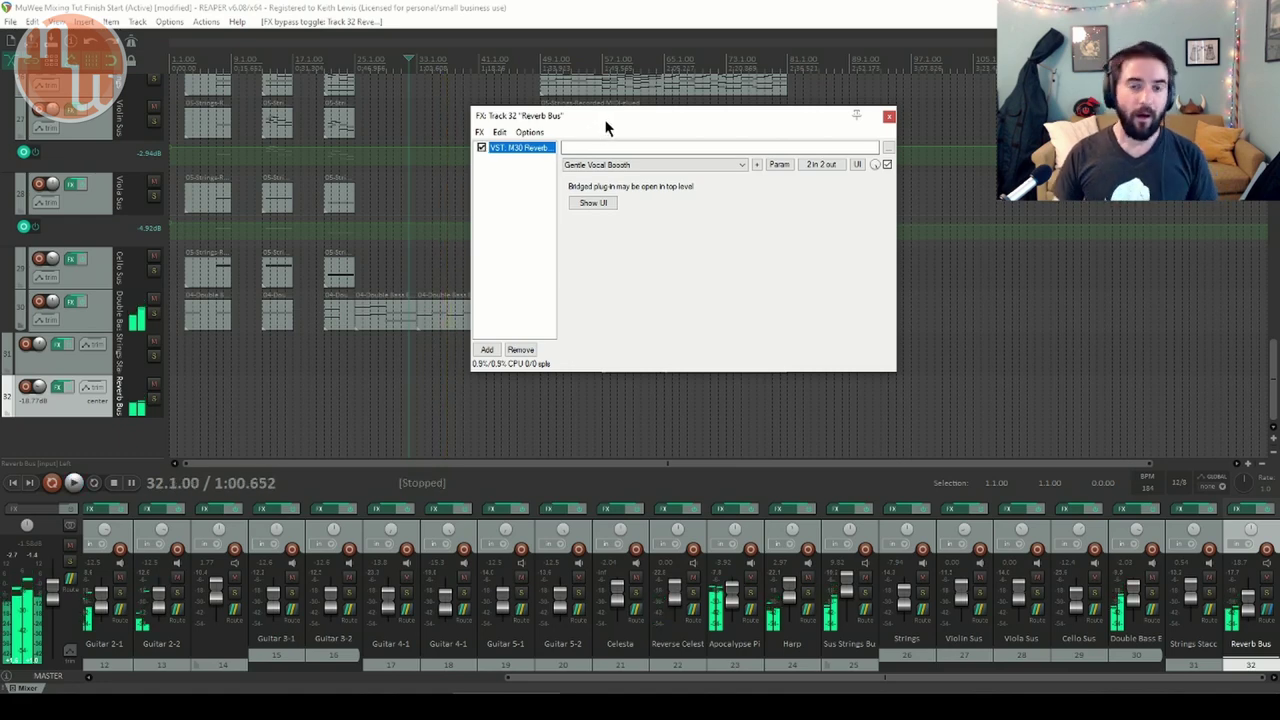
# Return the edit cursor to the project start and close the Reverb Bus effects chain and M30 Reverb windows
pyautogui.click(497, 7)
pyautogui.press('Home')
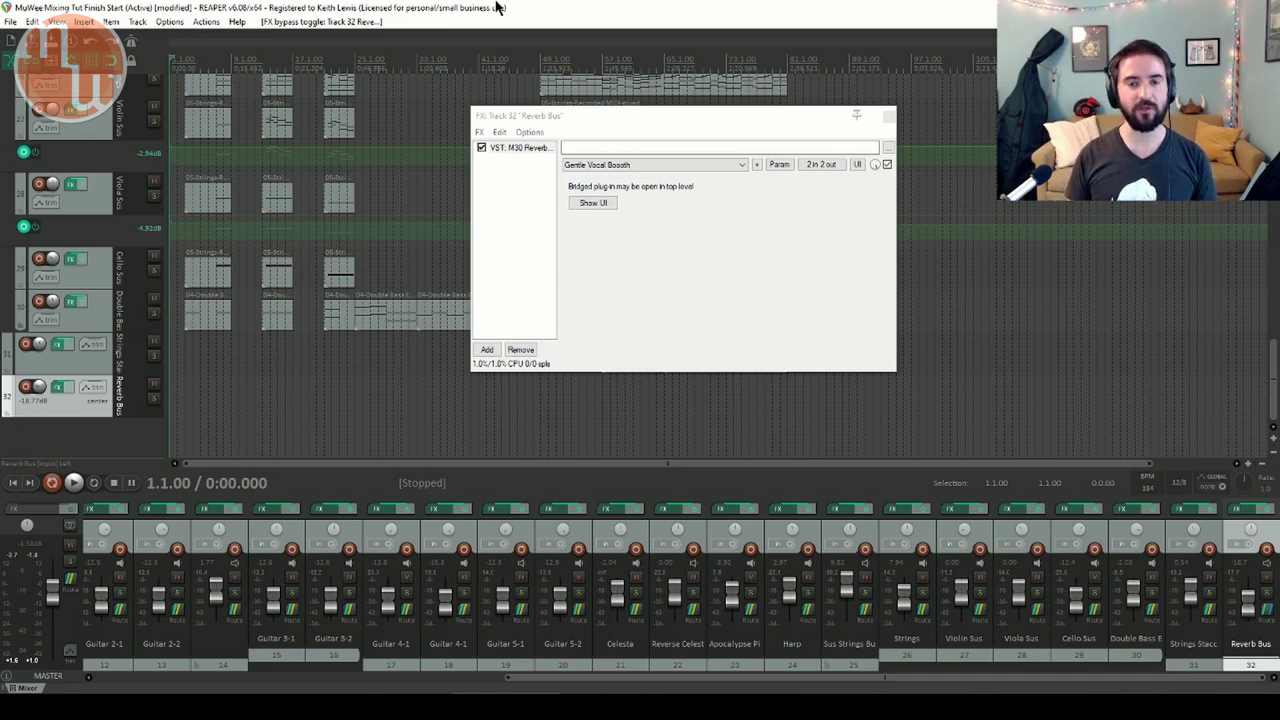
pyautogui.click(888, 119)
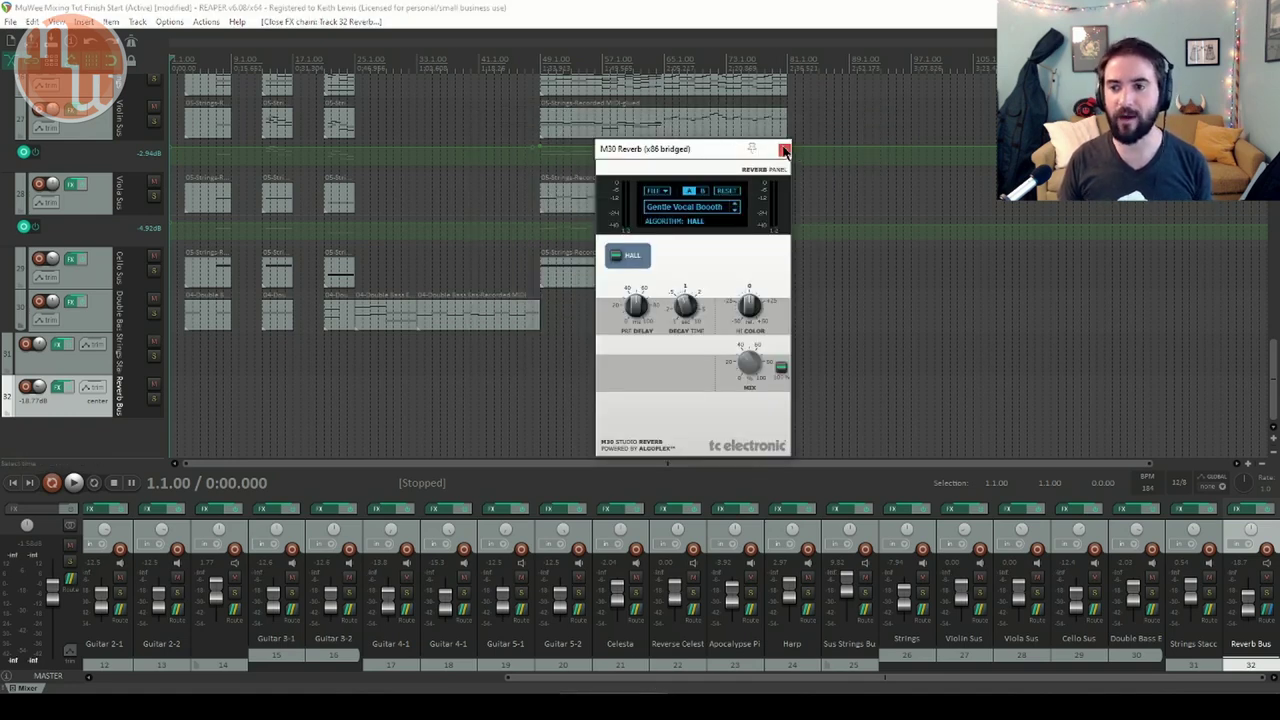
pyautogui.click(785, 151)
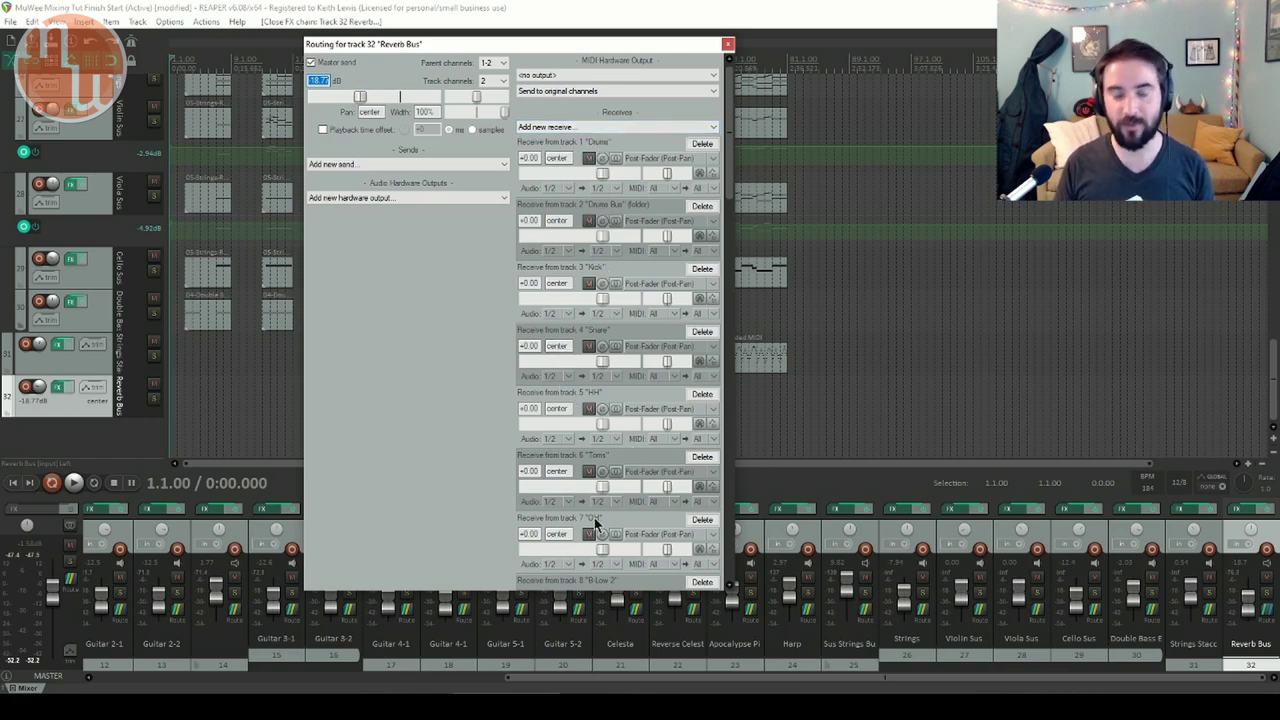
# Delete the Reverb Bus receives from the Kick, Snare, HH, Toms and OH tracks
pyautogui.click(700, 269)
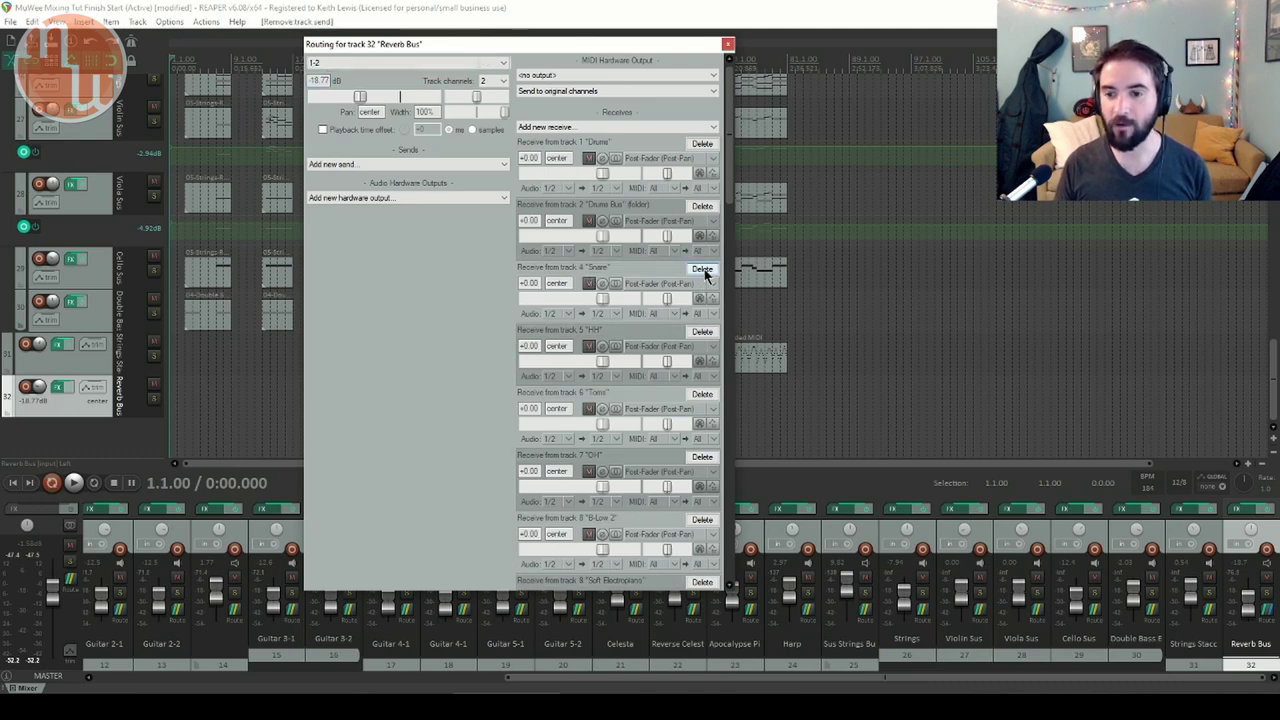
pyautogui.click(702, 269)
pyautogui.click(702, 269)
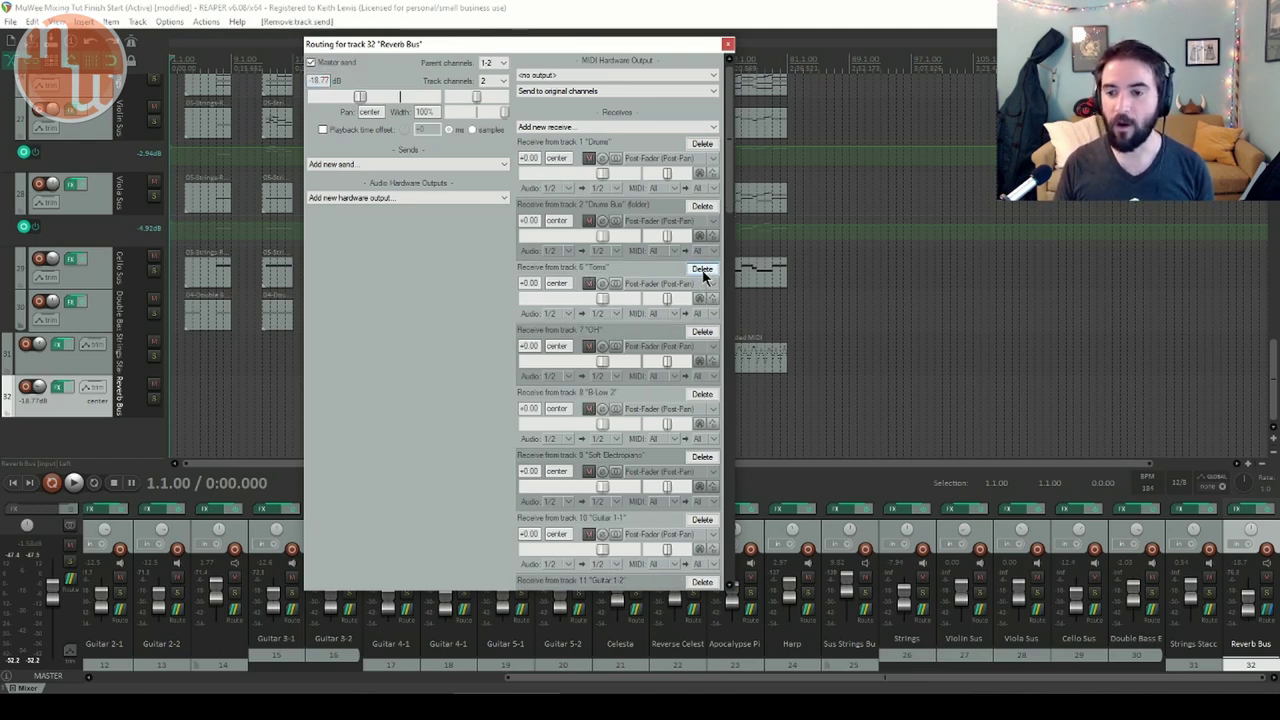
pyautogui.click(702, 269)
pyautogui.click(702, 269)
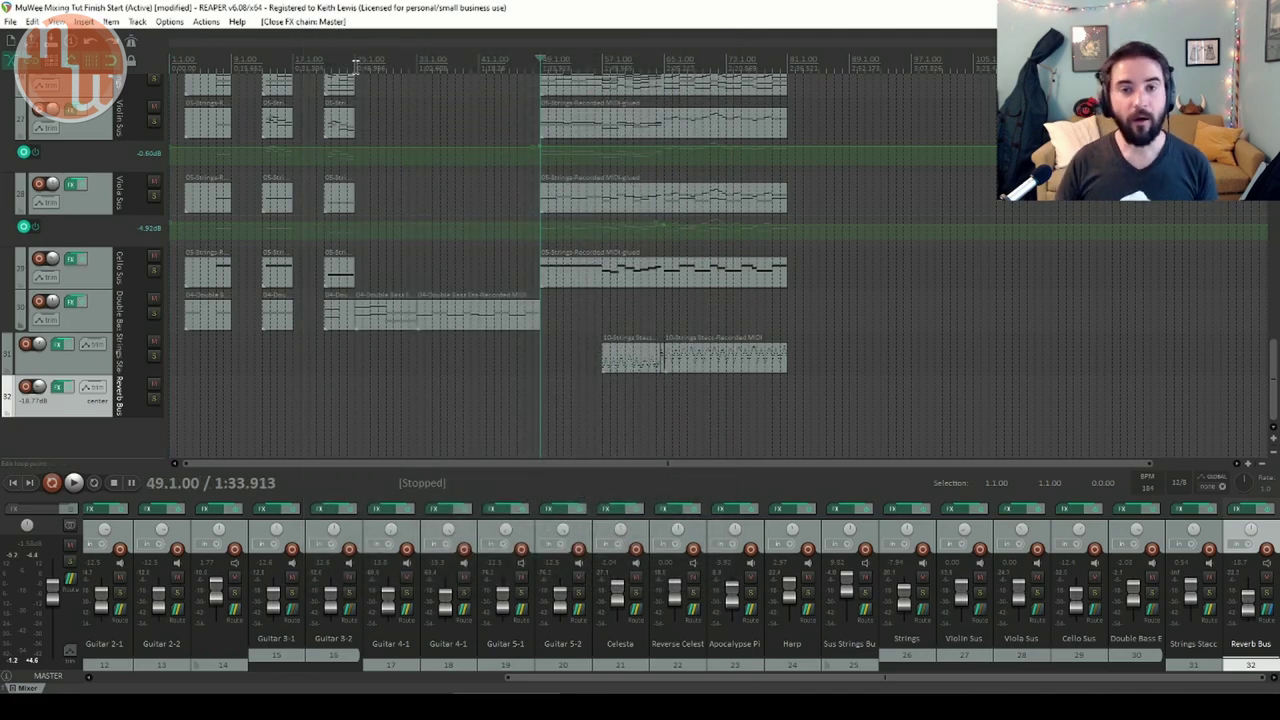
# Play the mix from measure 25 and compare it with the Reverb Bus's M30 Reverb bypassed and active
pyautogui.click(355, 64)
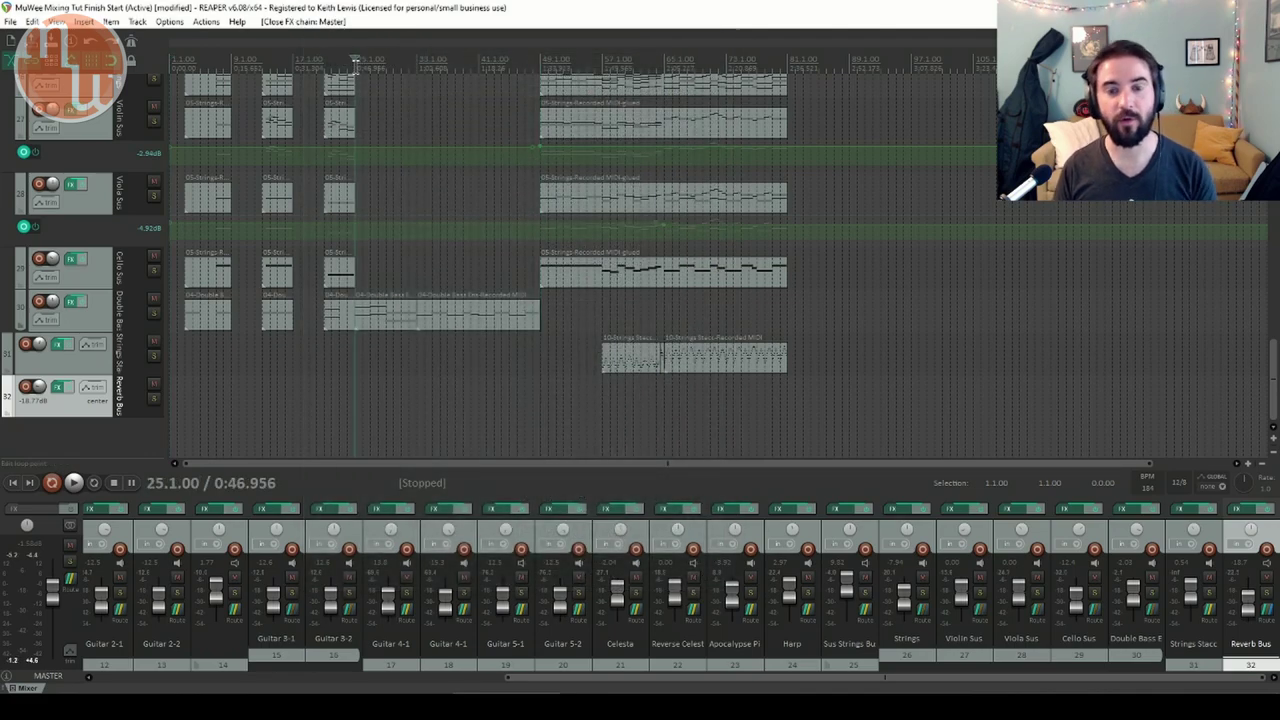
pyautogui.press('space')
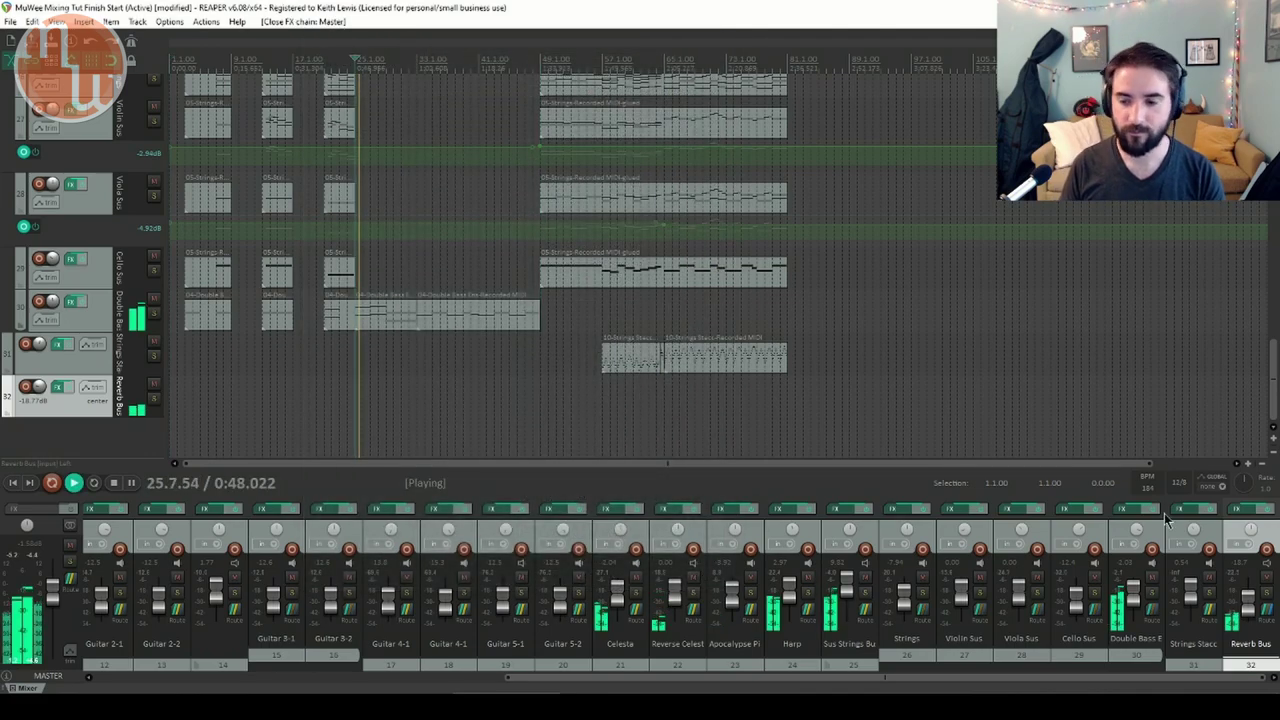
pyautogui.click(1238, 509)
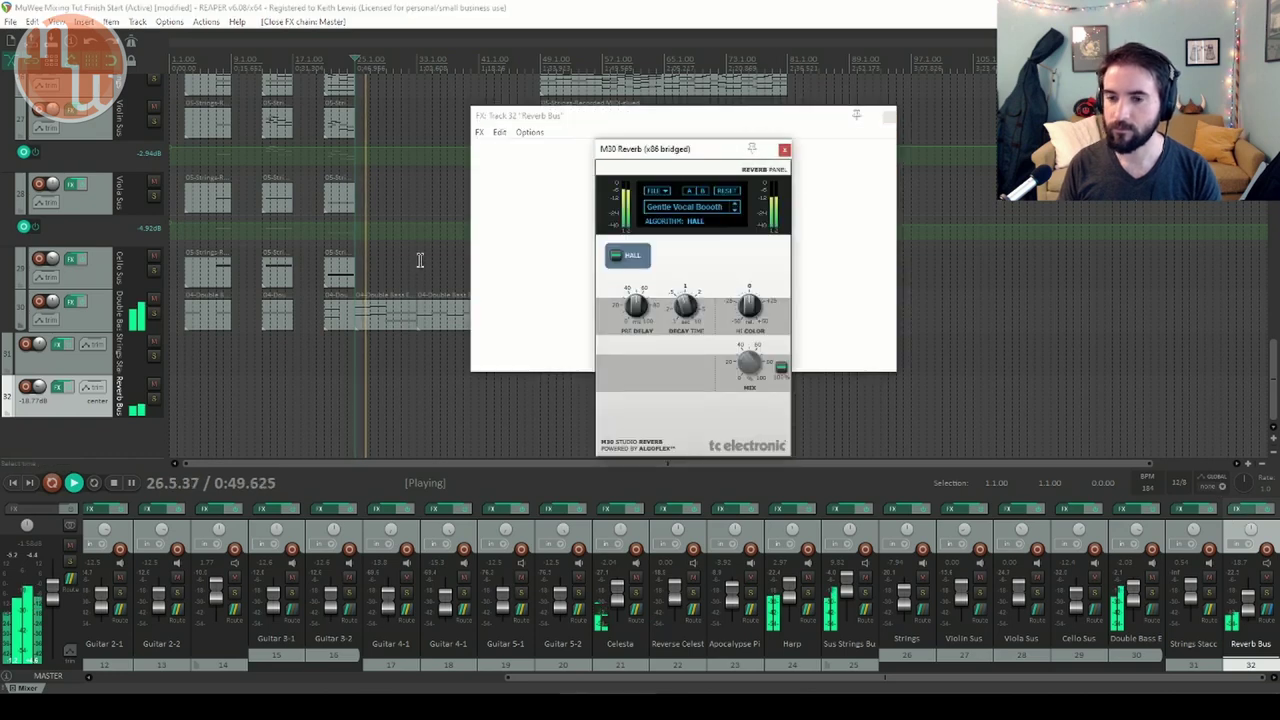
pyautogui.click(608, 116)
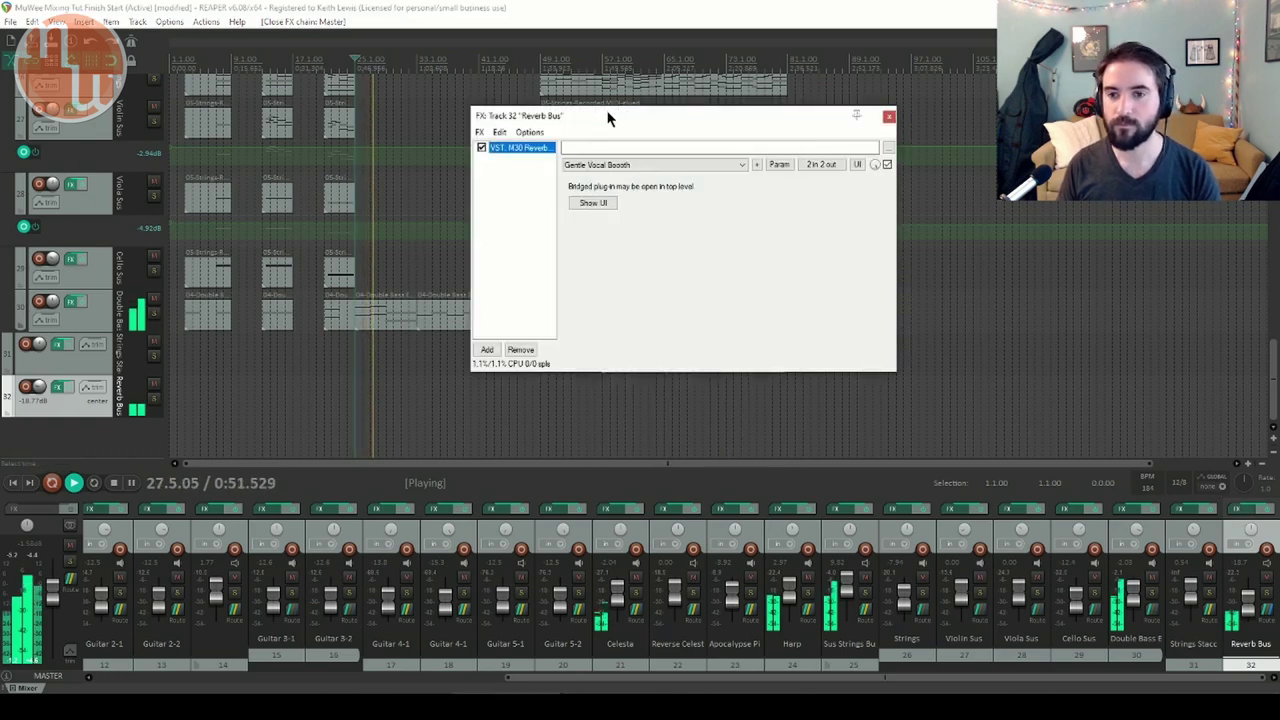
pyautogui.click(481, 148)
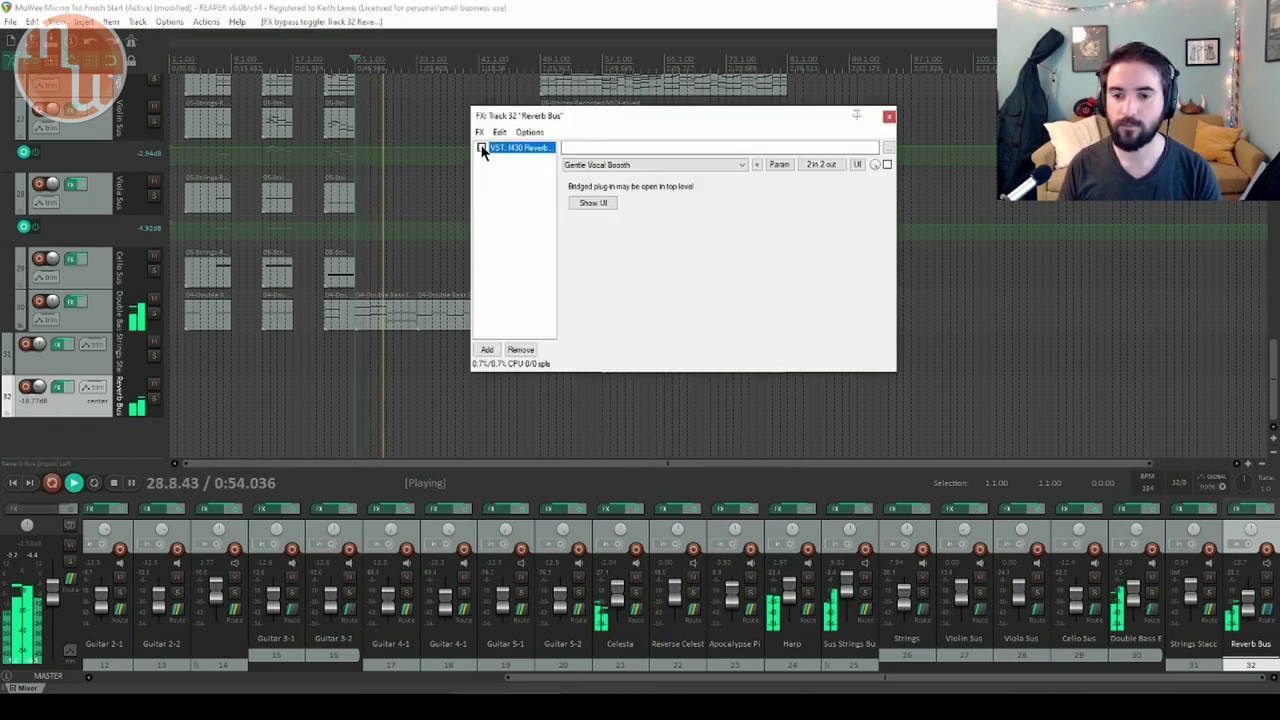
pyautogui.click(481, 148)
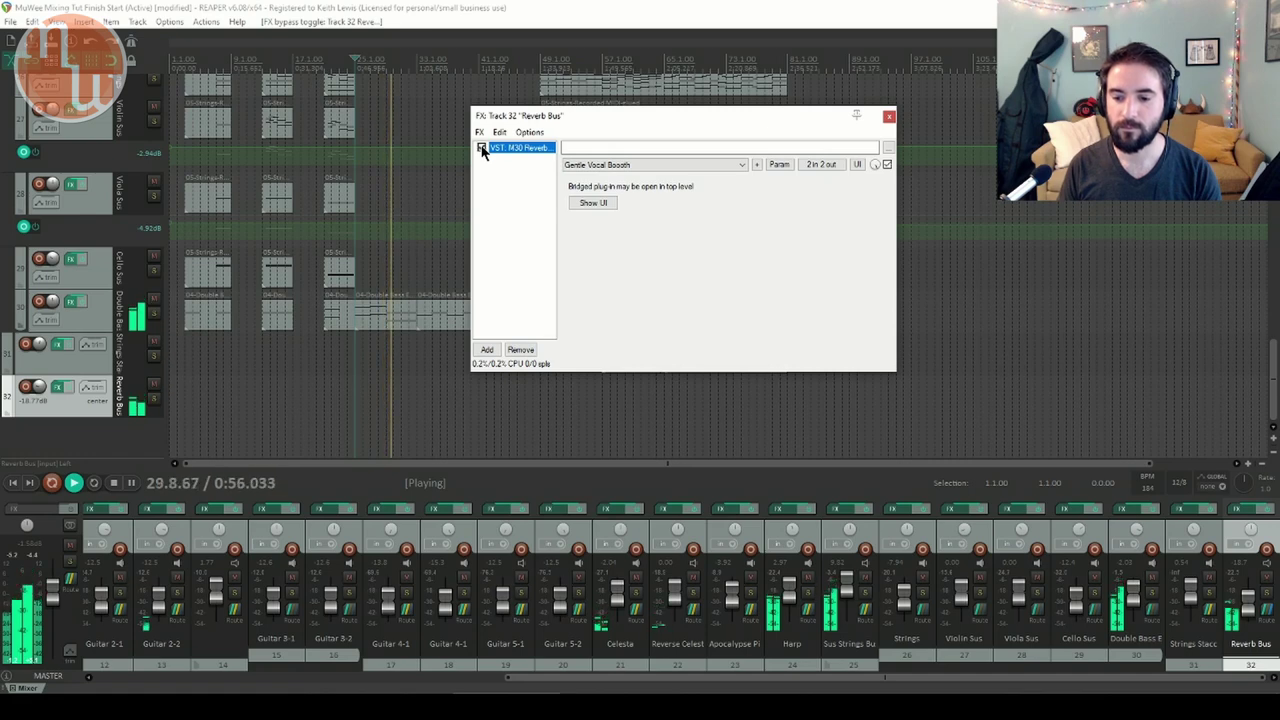
# Compare the mix from measure 41 with and without reverb, and raise the Reverb Bus volume to about -16 dB
pyautogui.click(481, 62)
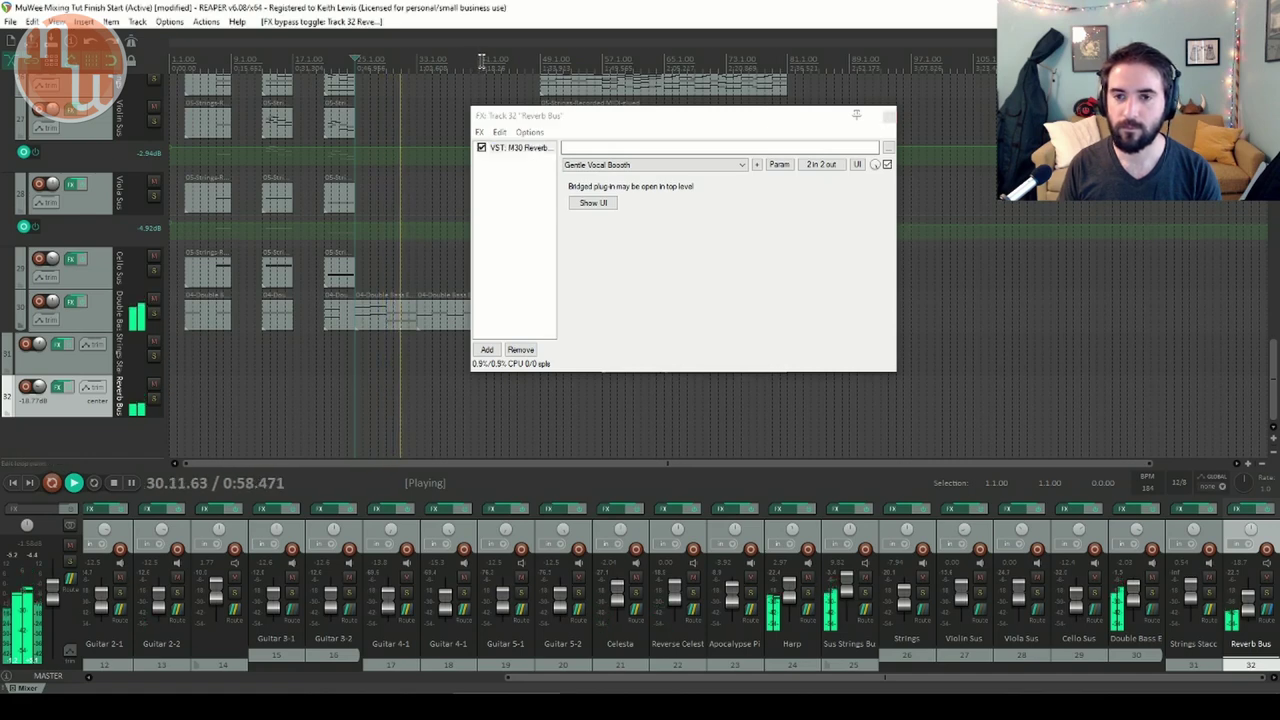
pyautogui.click(481, 148)
pyautogui.click(481, 148)
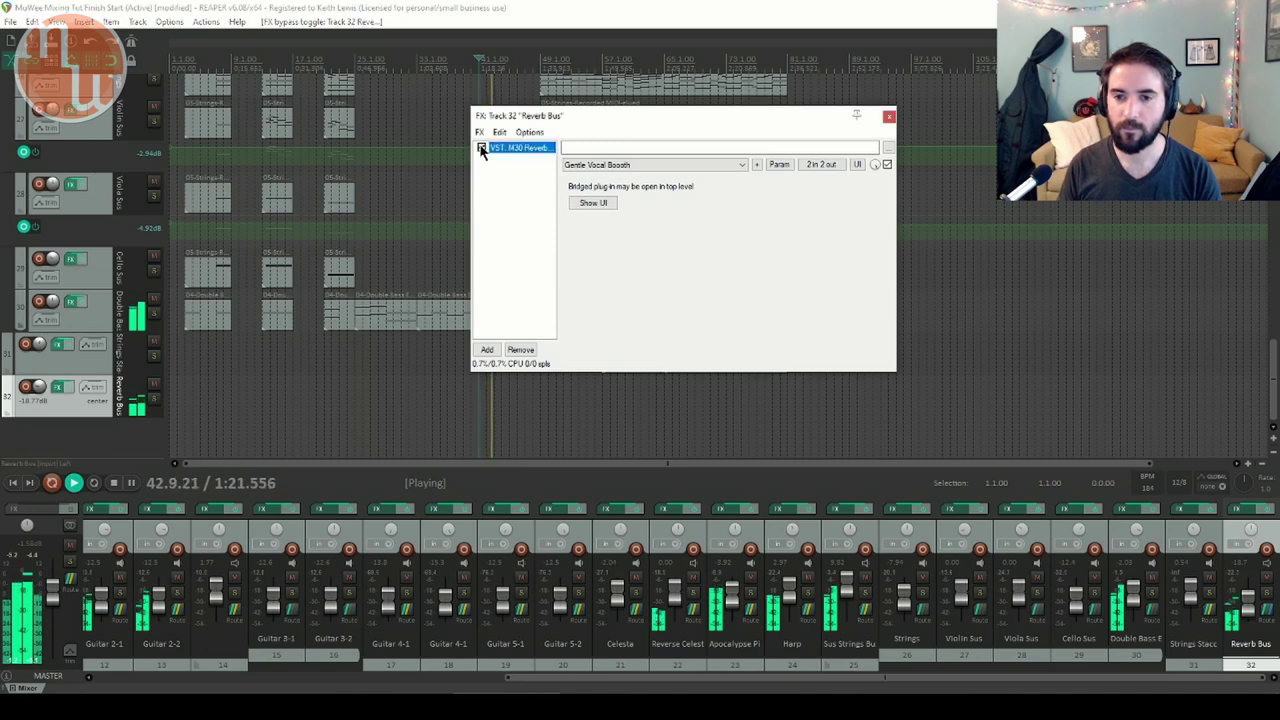
pyautogui.click(1248, 604)
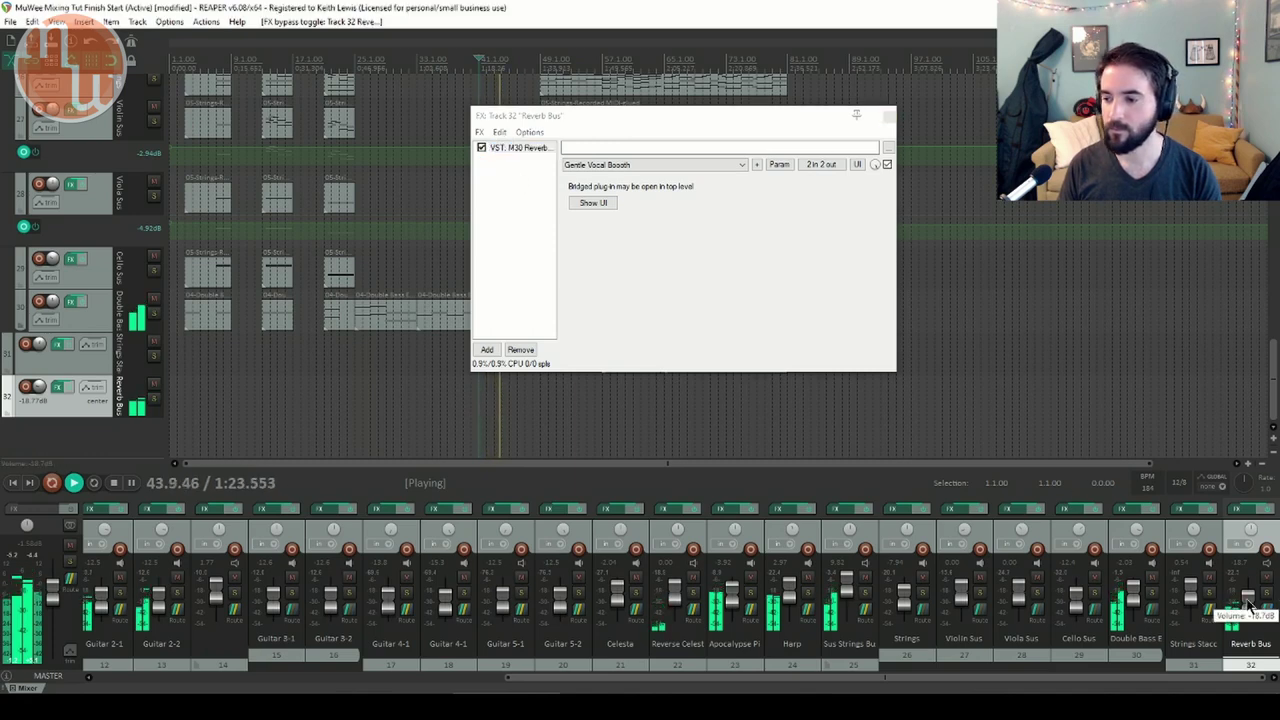
pyautogui.moveTo(1248, 604); pyautogui.dragTo(1248, 598)
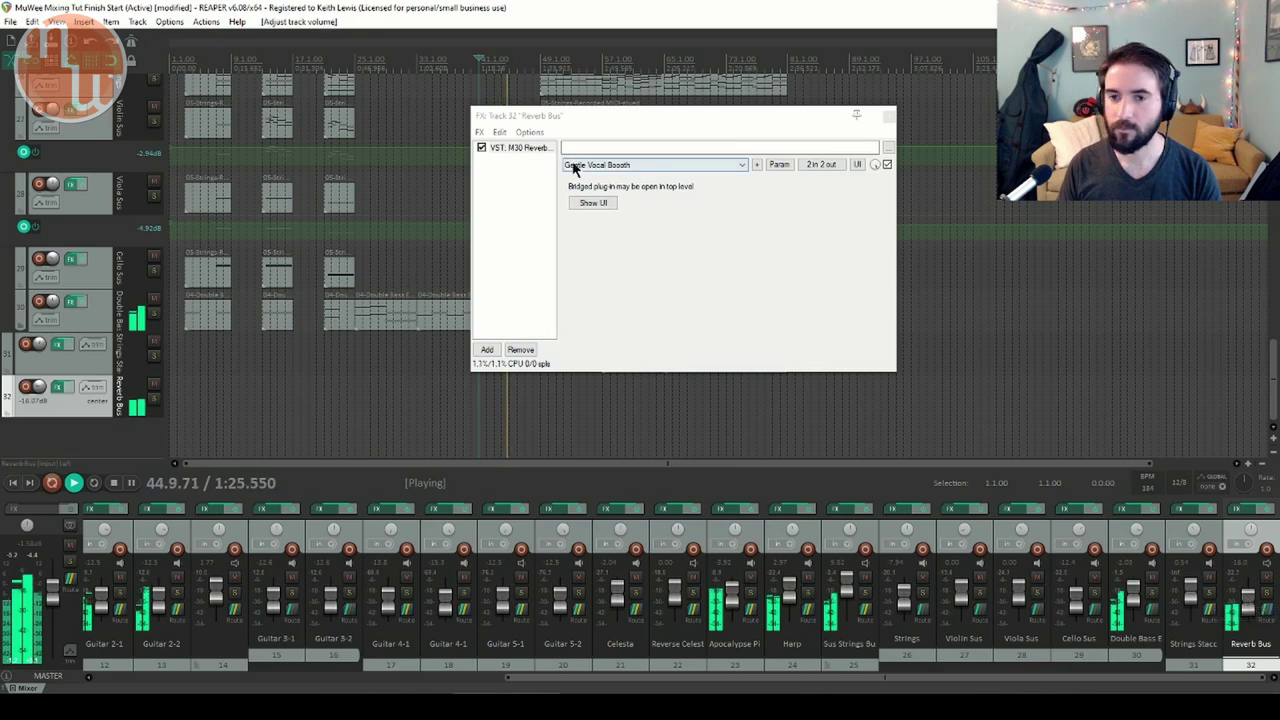
# Compare the mix from measure 49 with the M30 Reverb bypassed and active, then close the effects chain and stop playback
pyautogui.click(481, 148)
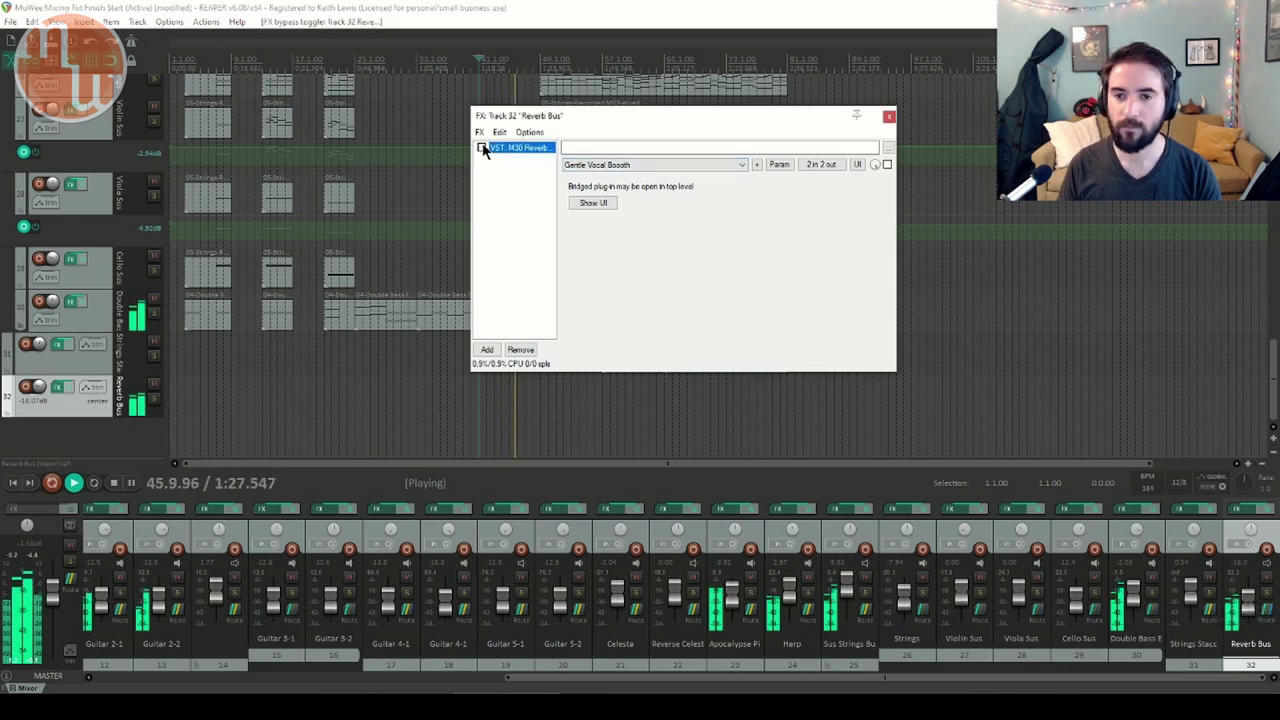
pyautogui.click(534, 63)
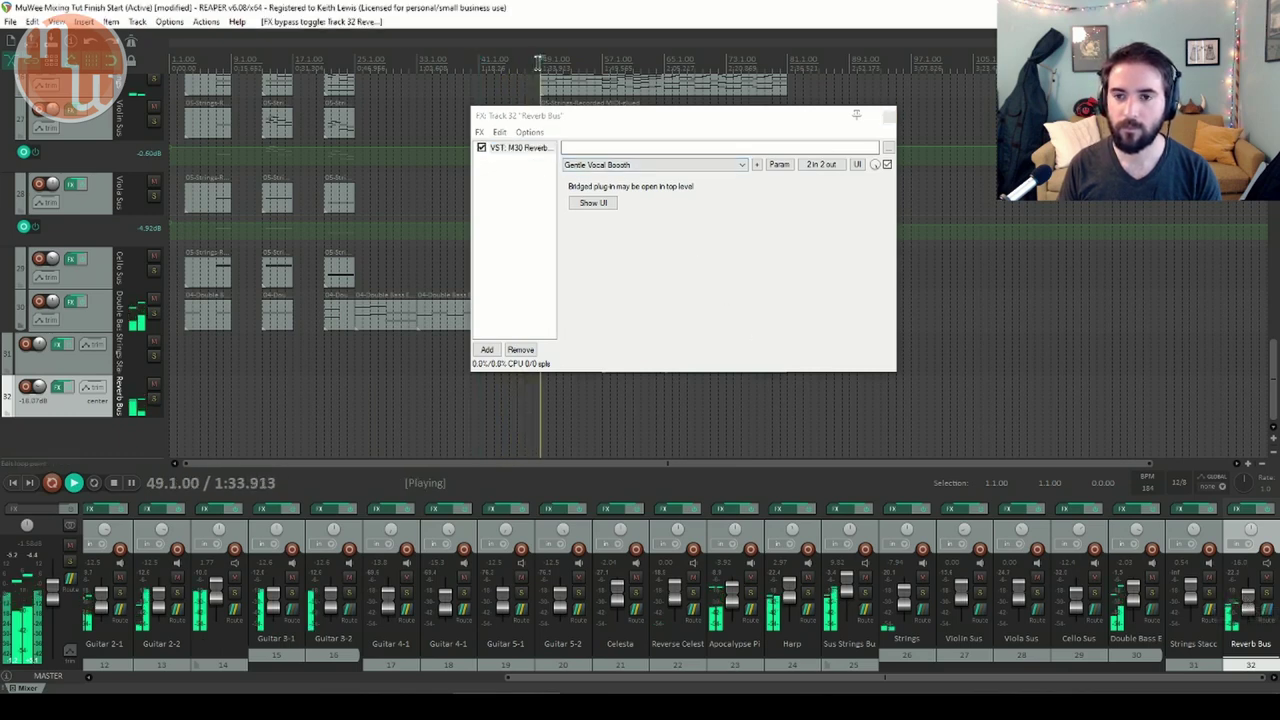
pyautogui.click(481, 148)
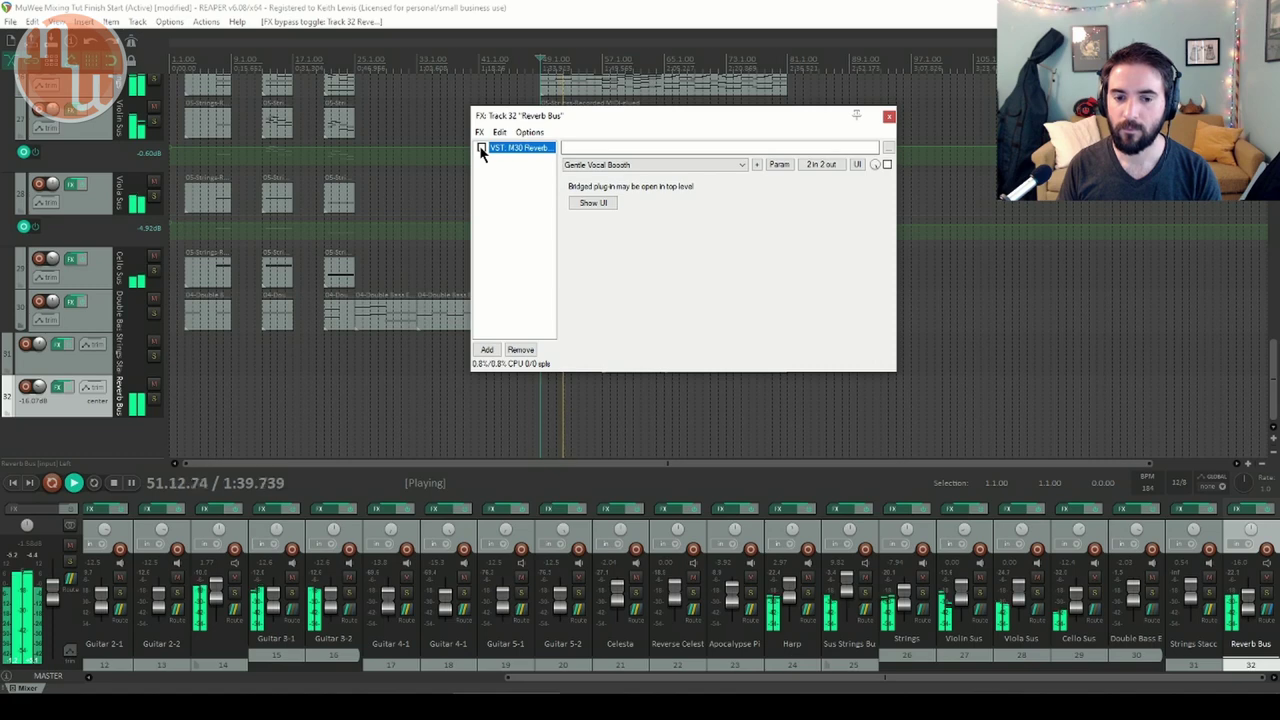
pyautogui.click(481, 148)
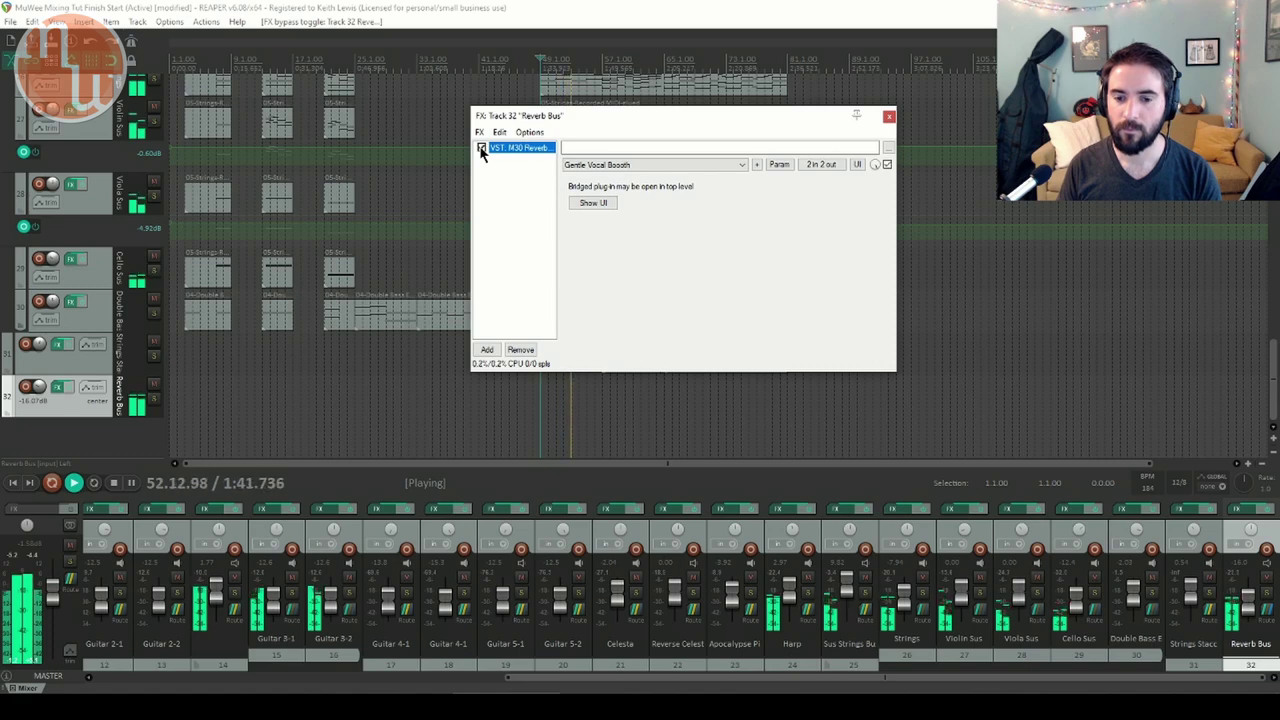
pyautogui.click(889, 116)
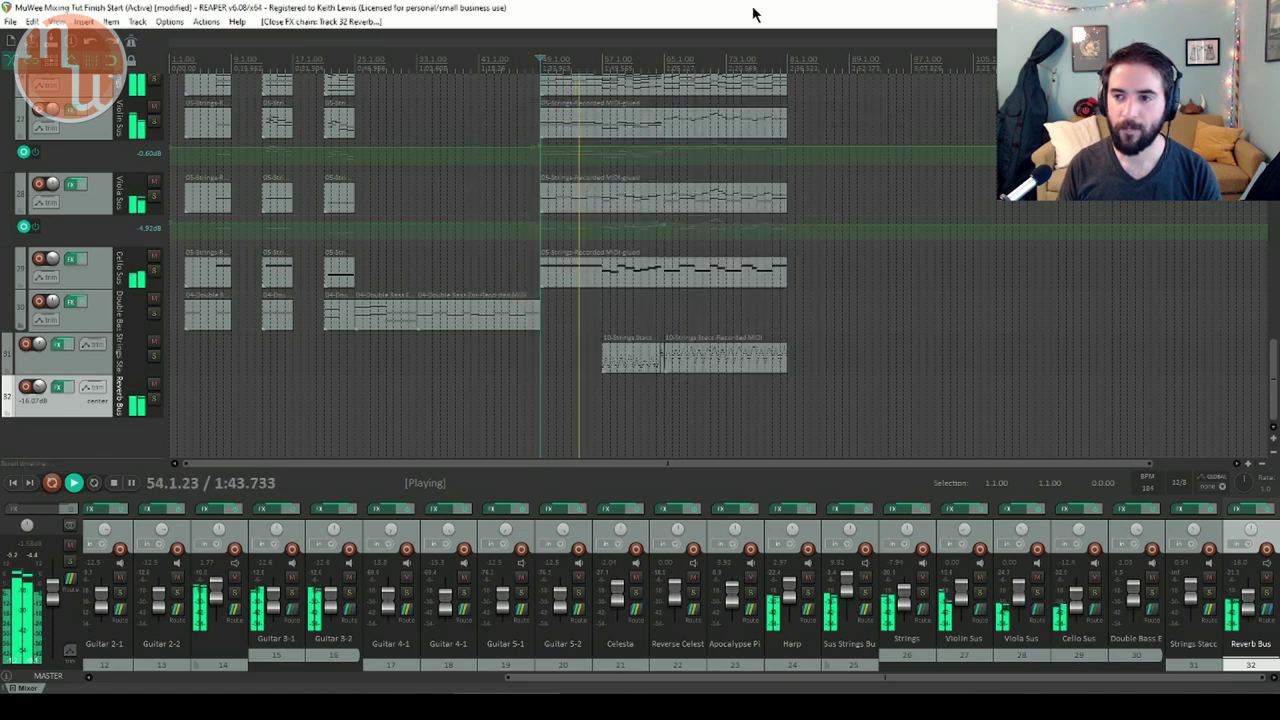
pyautogui.press('space')
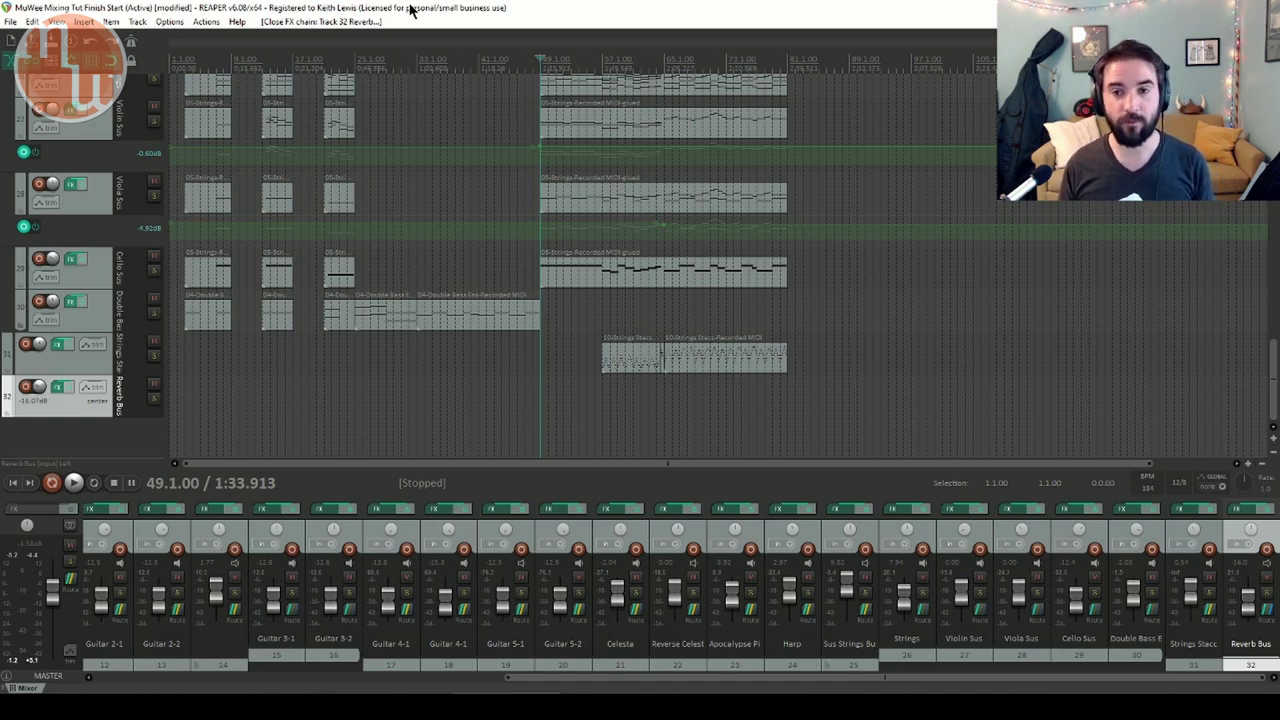
# Play the mix from measure 57
pyautogui.click(603, 60)
pyautogui.press('space')
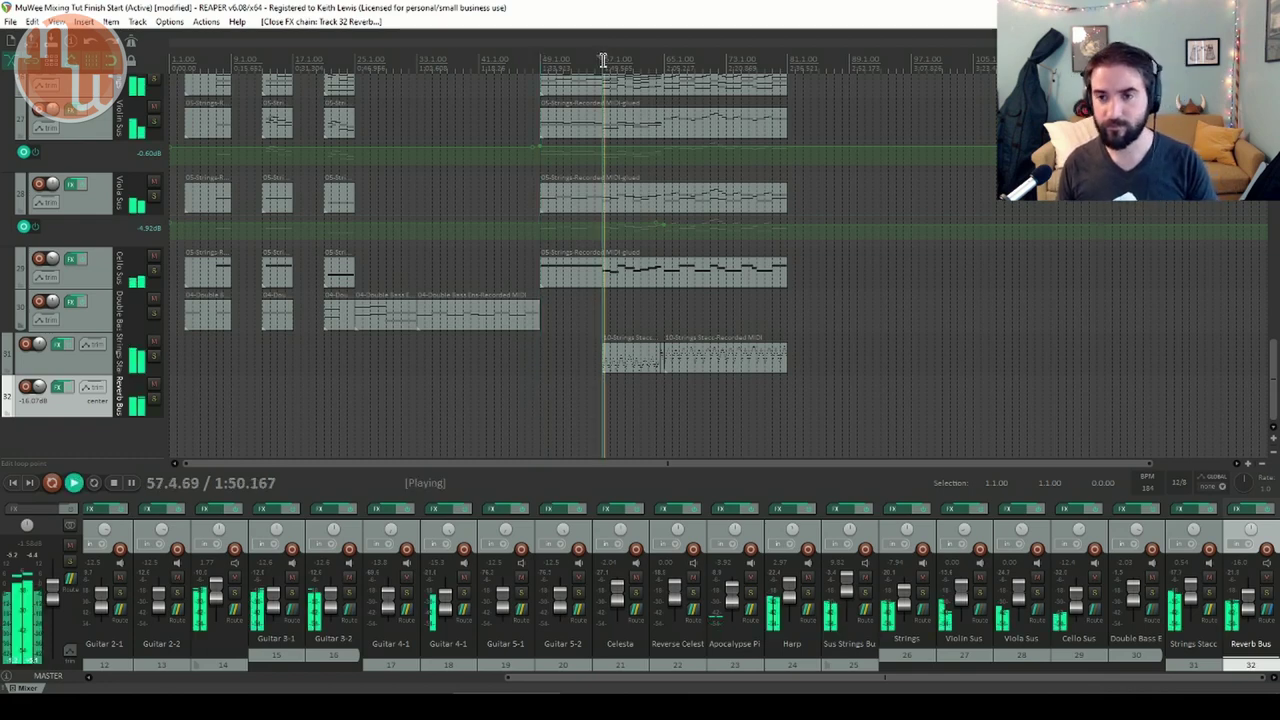
# Play the mix from measure 65 and stop playback
pyautogui.press('space')
pyautogui.click(664, 60)
pyautogui.press('space')
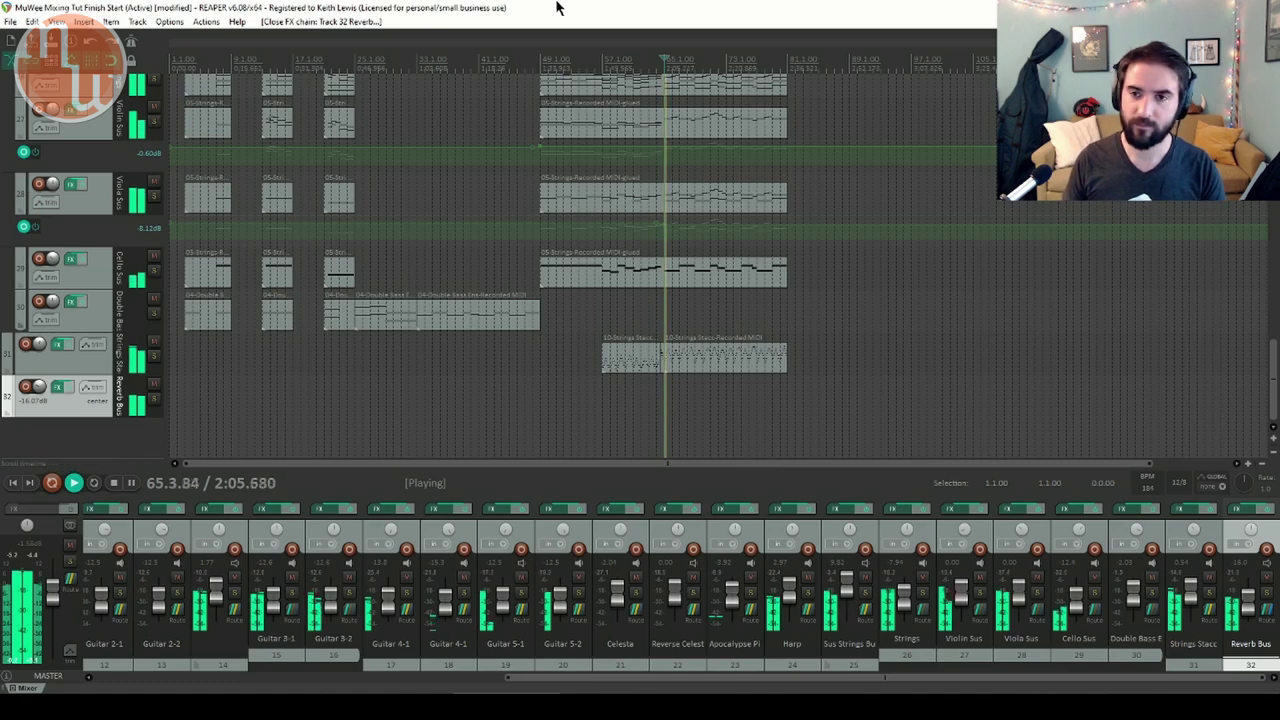
pyautogui.press('space')
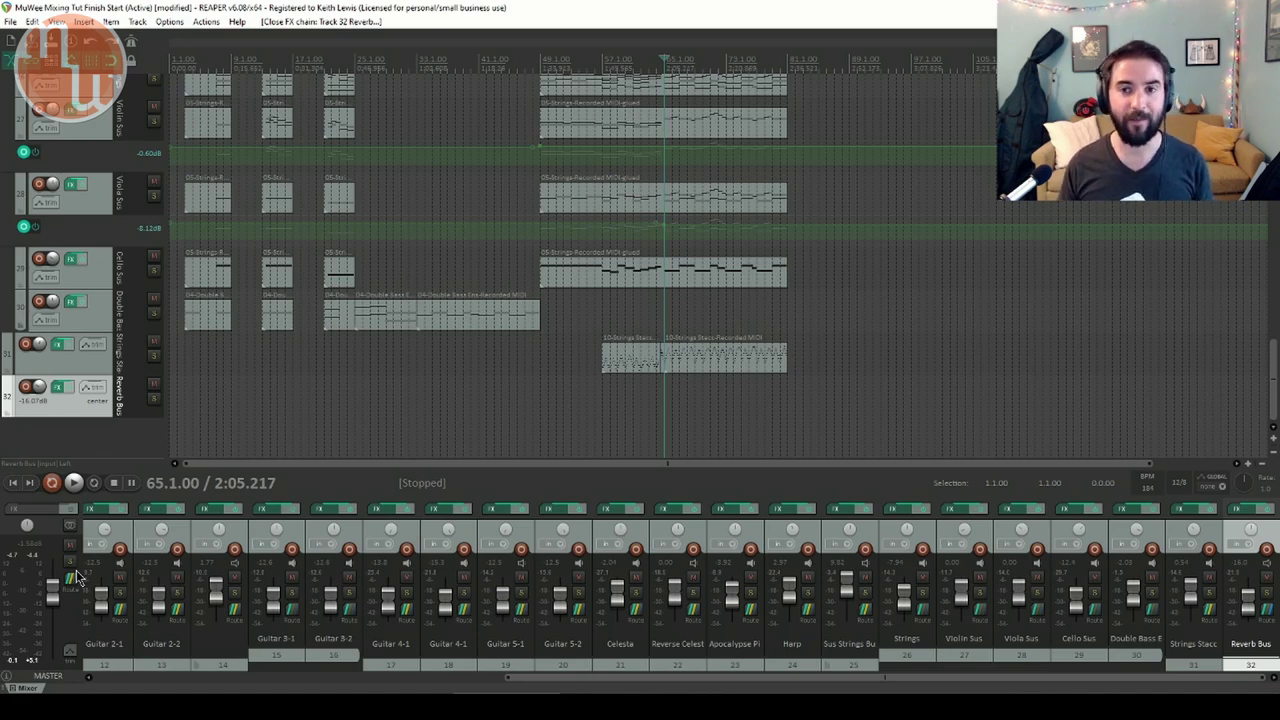
# Replay the mix from measure 65 while trying a lower master volume of about -2.5 dB, and stop playback
pyautogui.press('space')
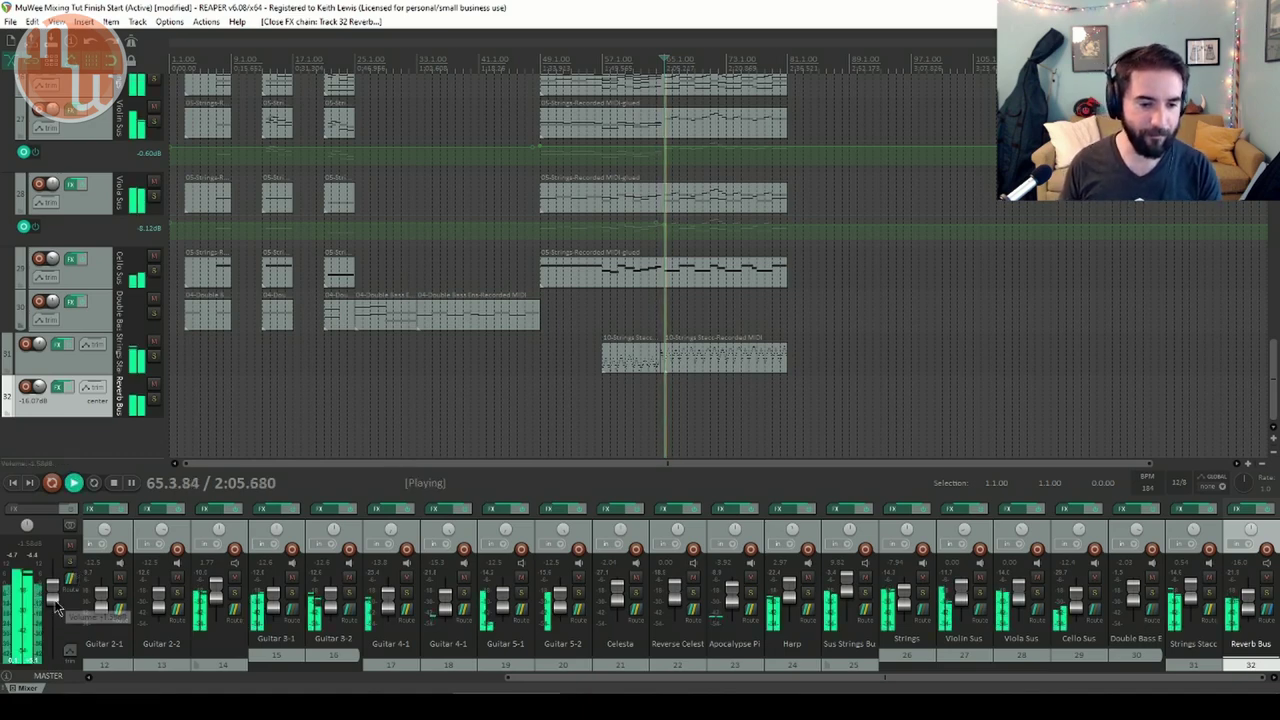
pyautogui.click(35, 565)
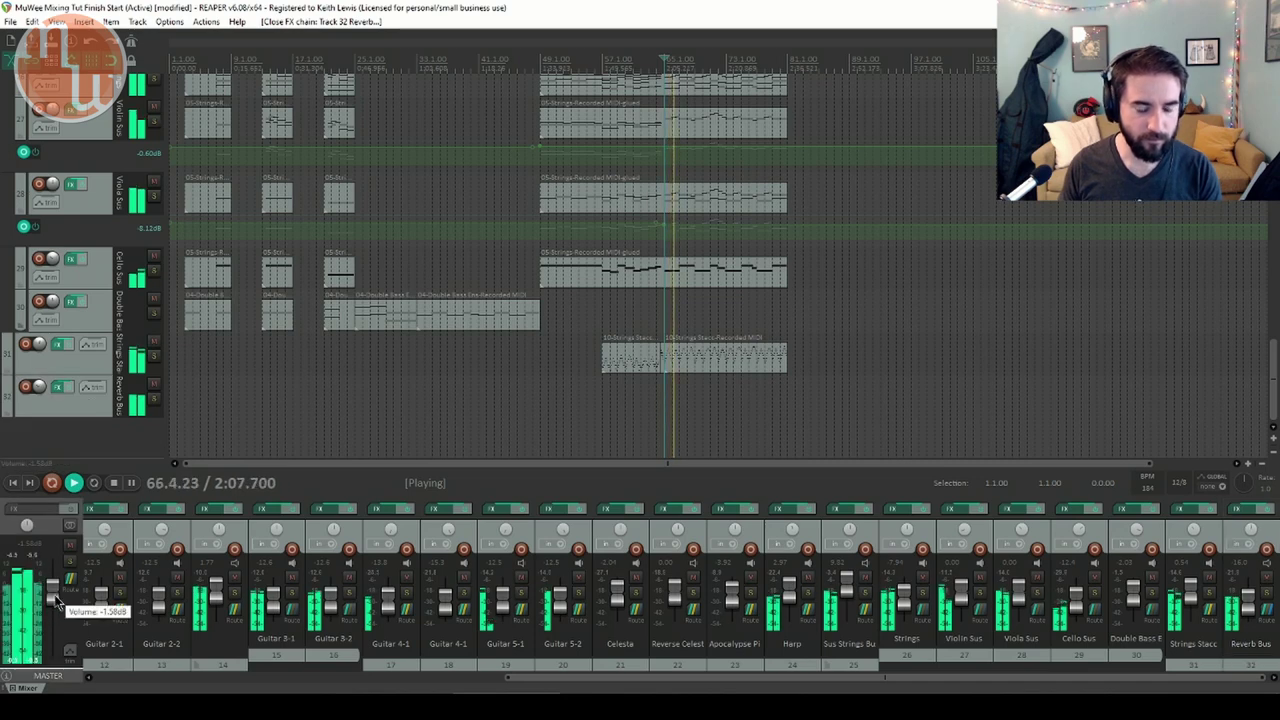
pyautogui.scroll(-4, 56, 597)
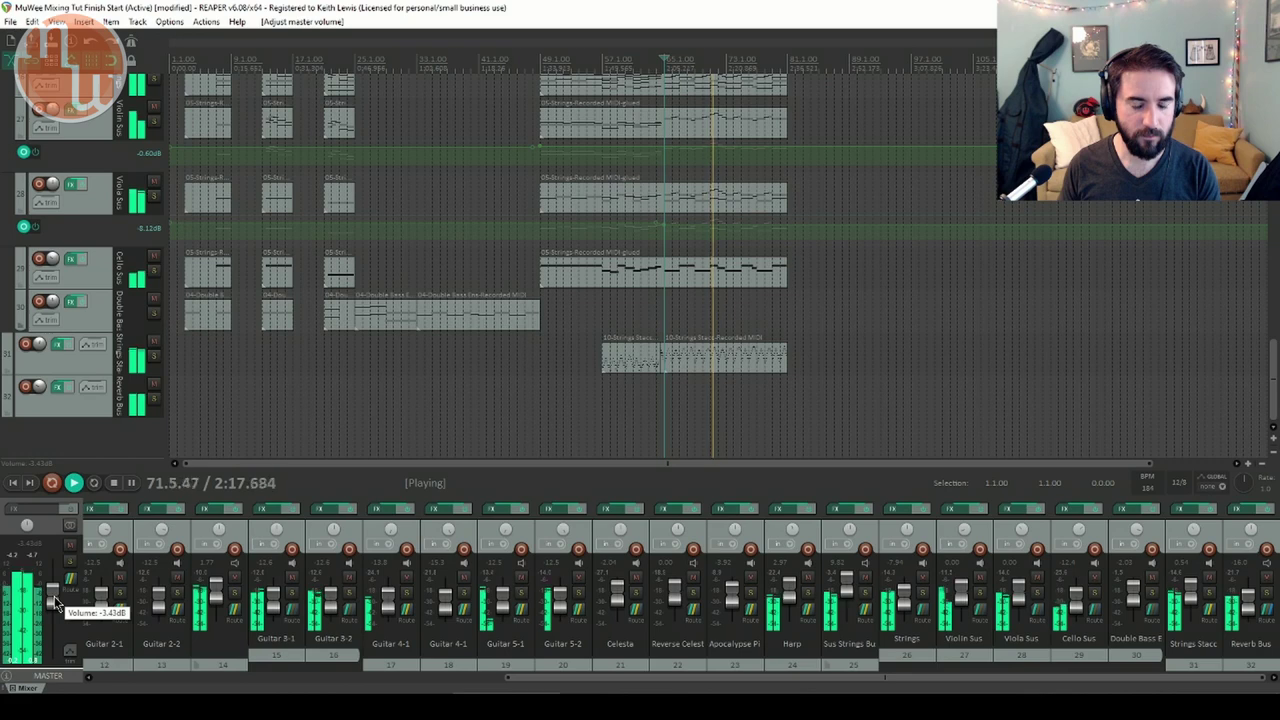
pyautogui.moveTo(55, 598); pyautogui.dragTo(55, 599)
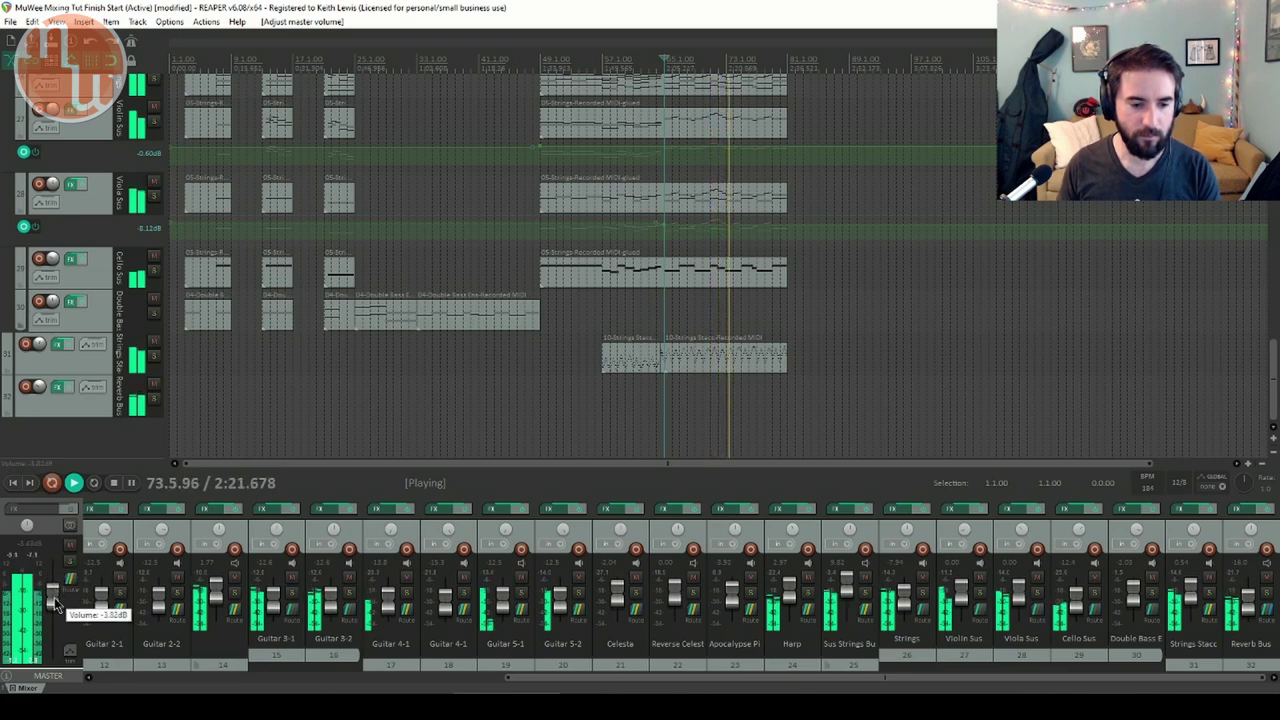
pyautogui.moveTo(54, 600); pyautogui.dragTo(53, 598)
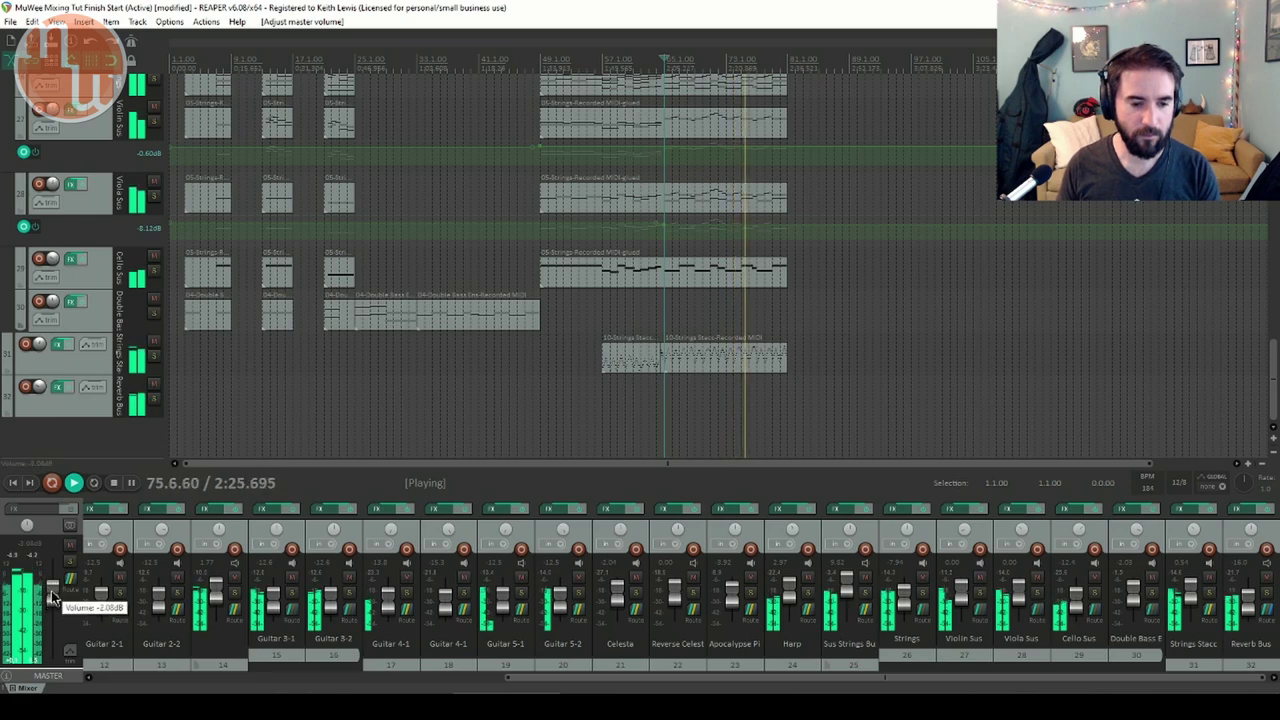
pyautogui.click(38, 556)
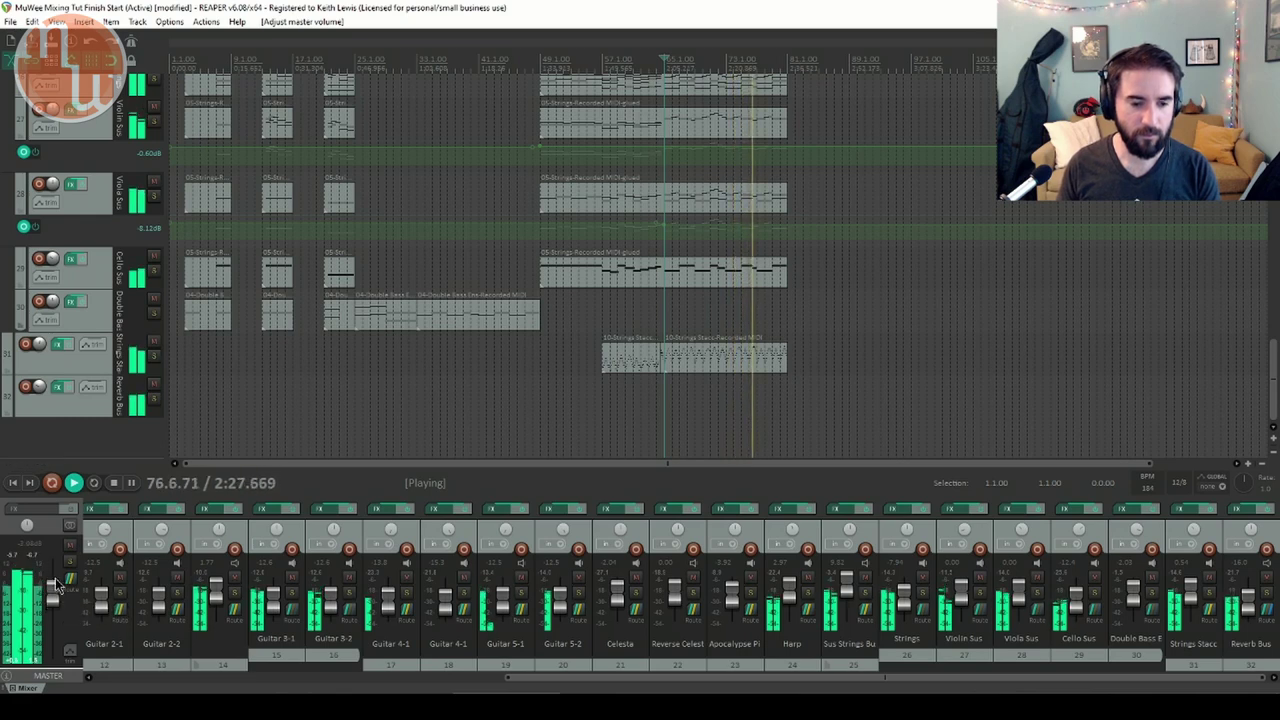
pyautogui.moveTo(57, 584); pyautogui.dragTo(57, 582)
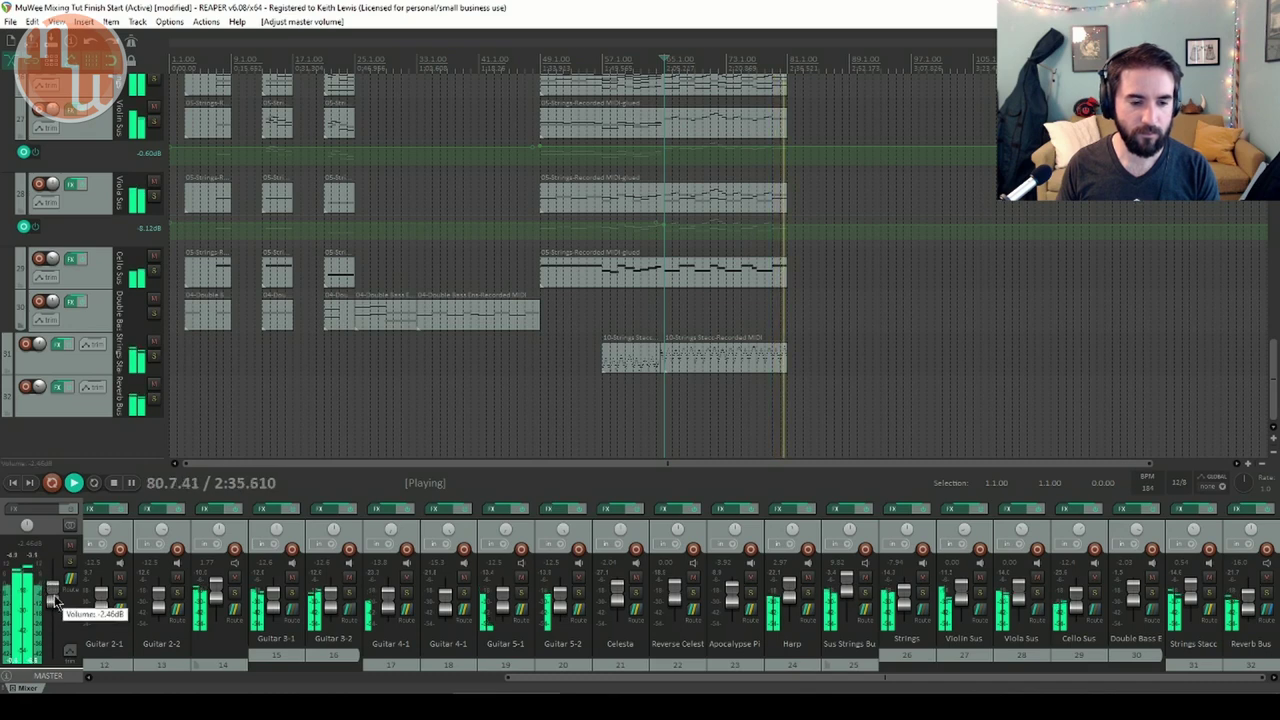
pyautogui.press('space')
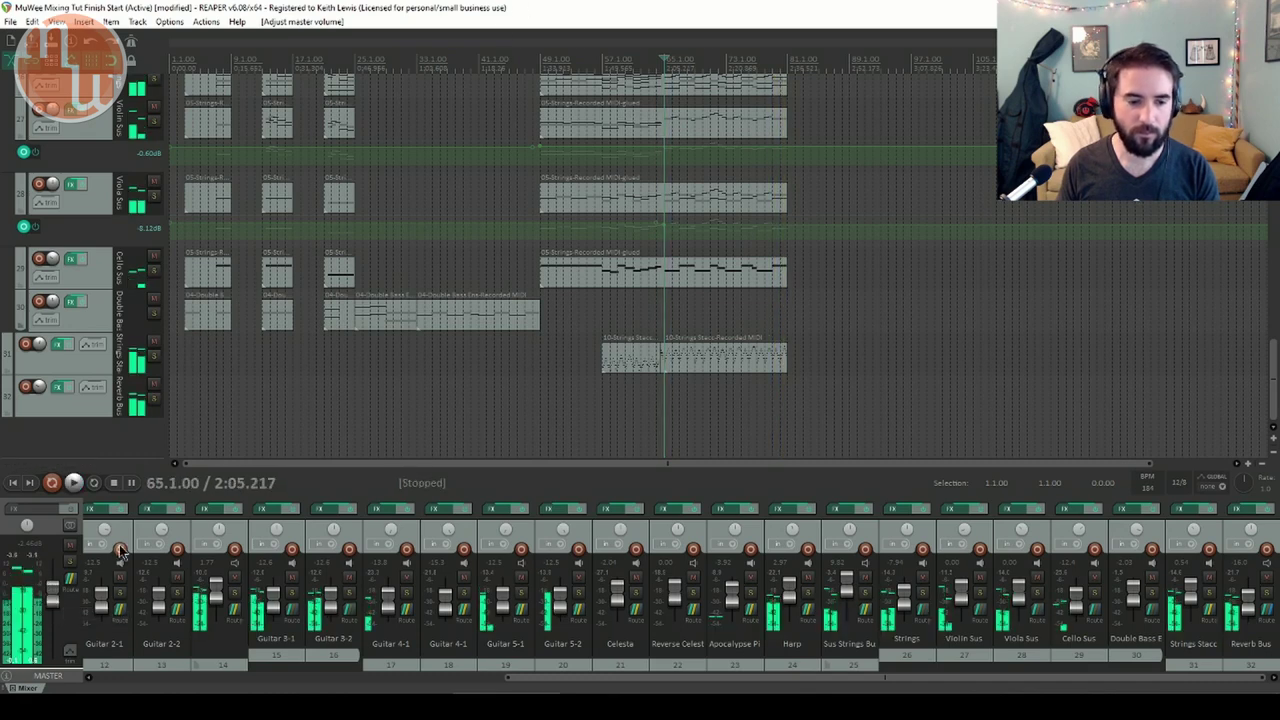
# Play the section from measure 65 again with the master volume lowered to about -3.6 dB, and stop playback
pyautogui.press('space')
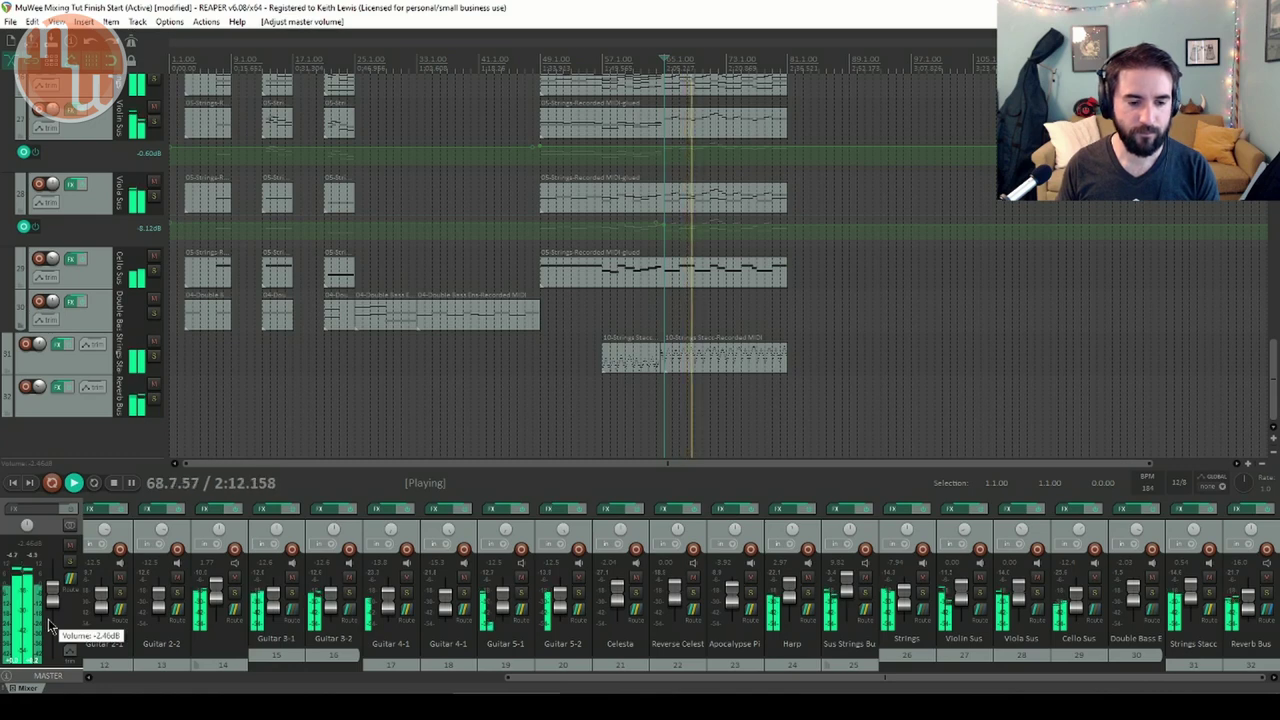
pyautogui.scroll(-3, 68, 598)
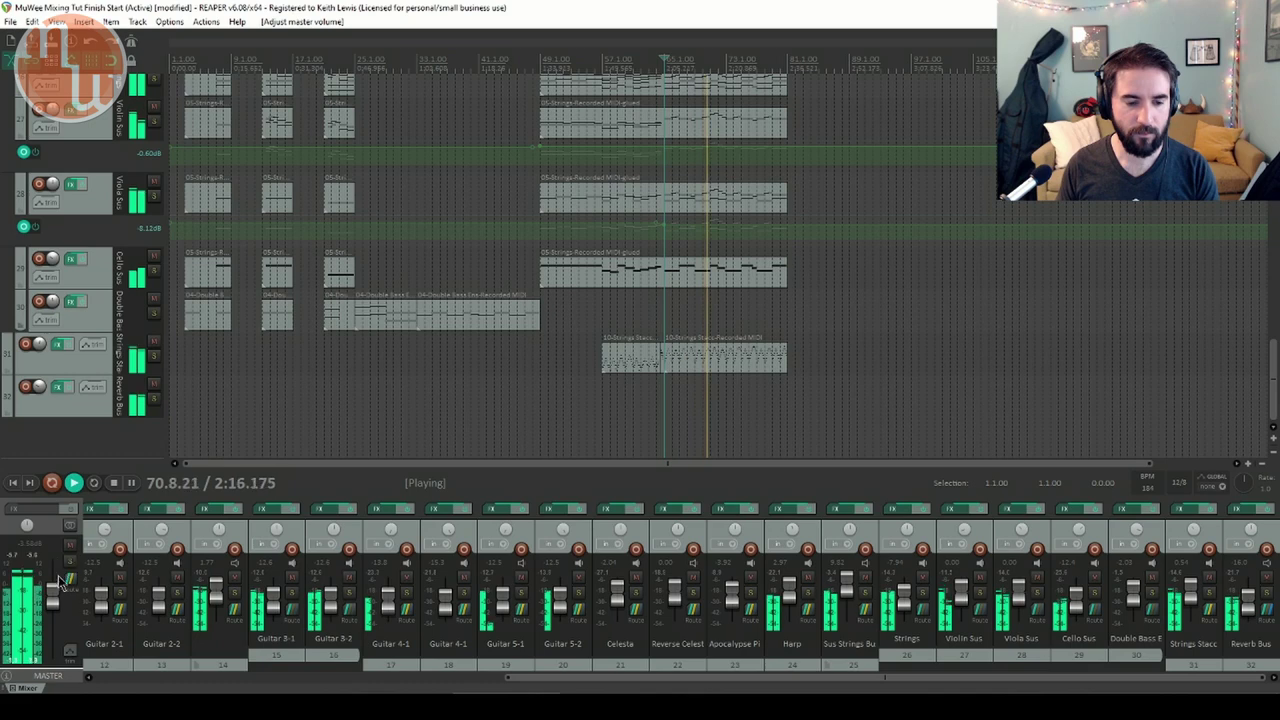
pyautogui.moveTo(58, 592)
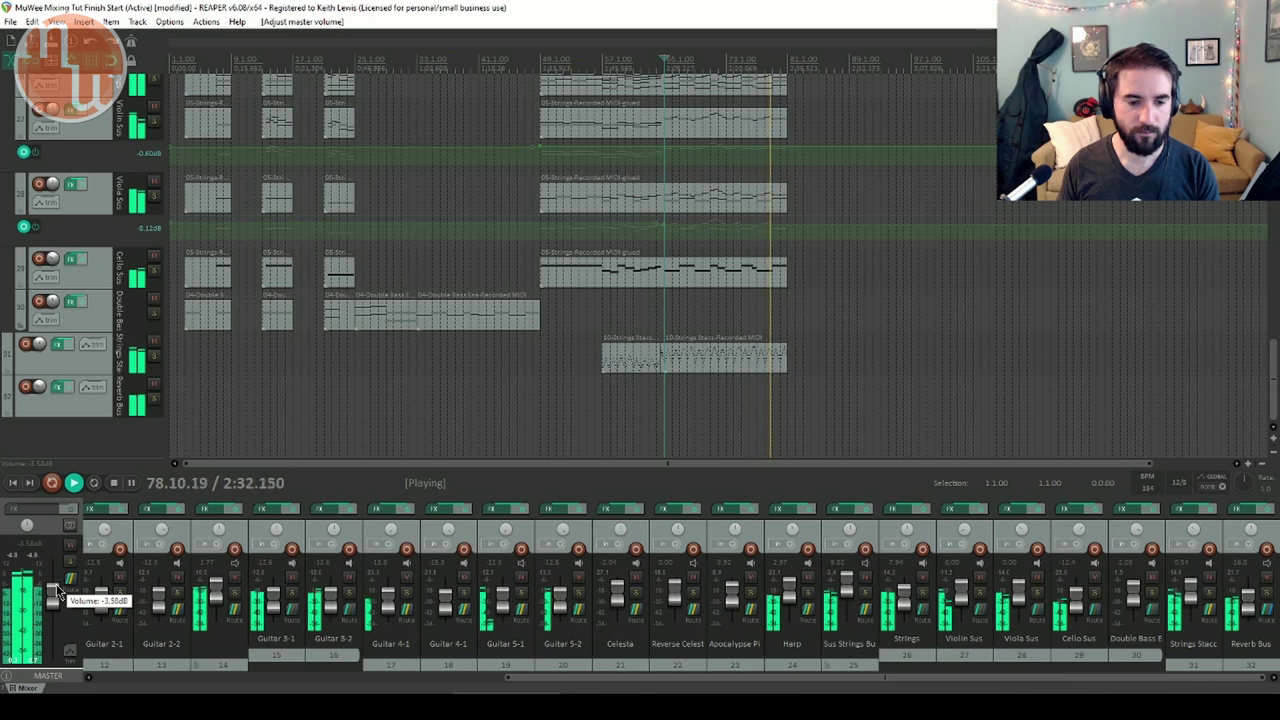
pyautogui.press('space')
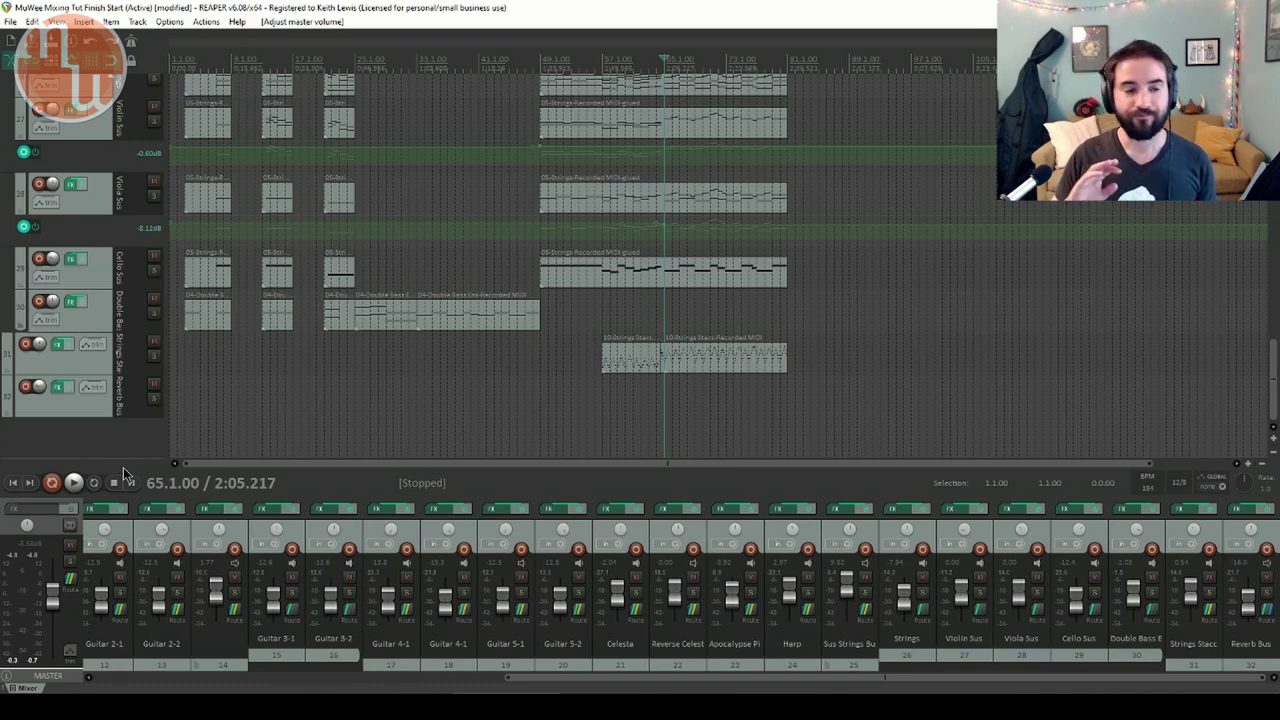
# Reset the master volume to 0 dB and add the ReaXcomp multiband compressor to the master track
pyautogui.doubleClick(55, 598)
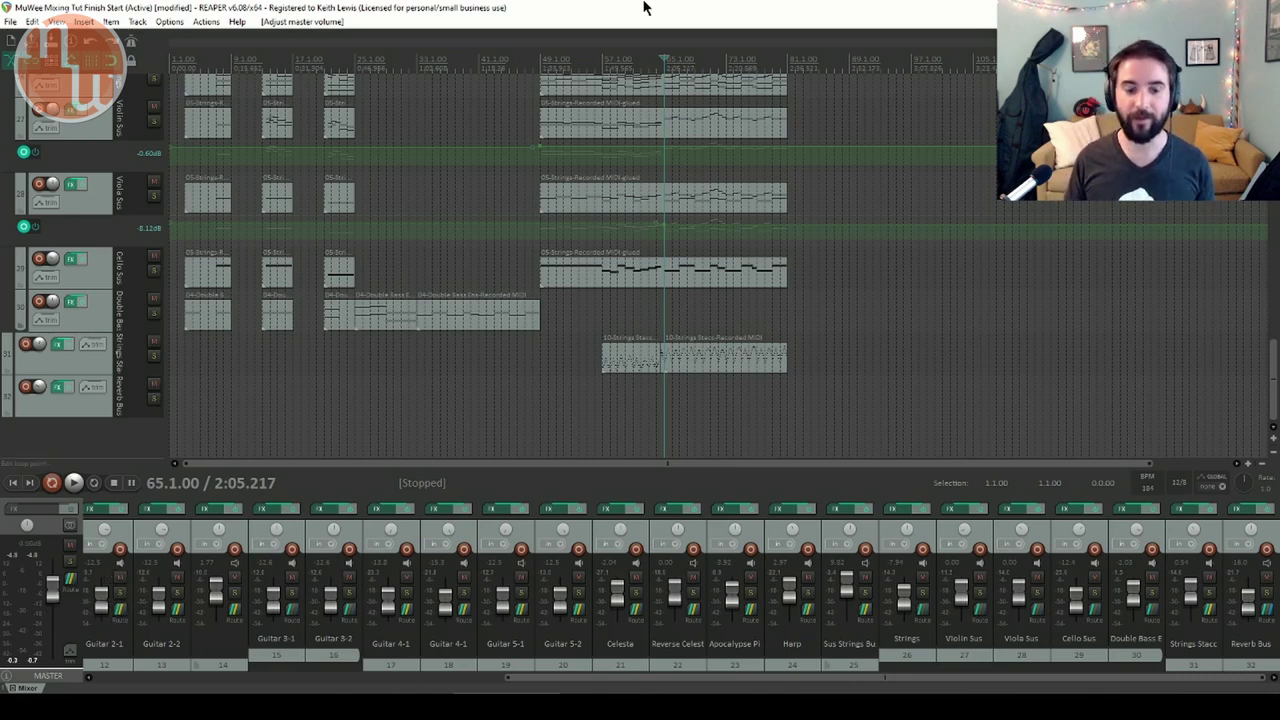
pyautogui.click(48, 506)
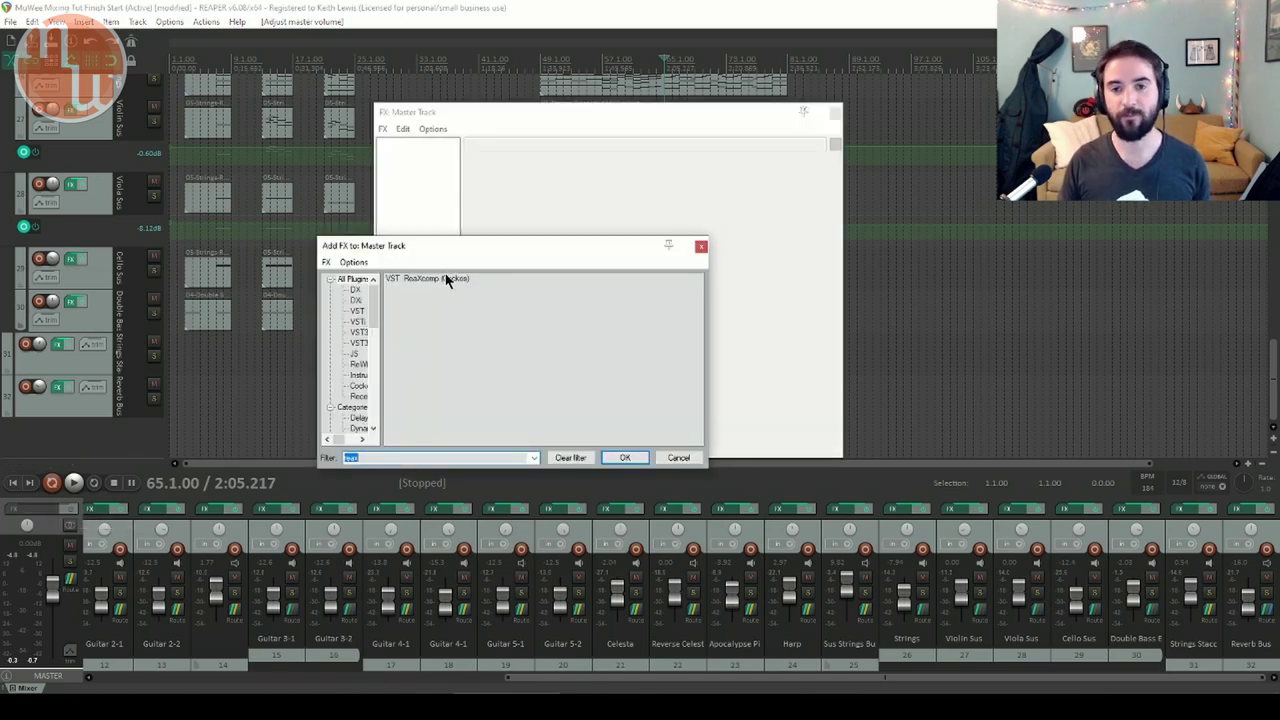
pyautogui.doubleClick(423, 285)
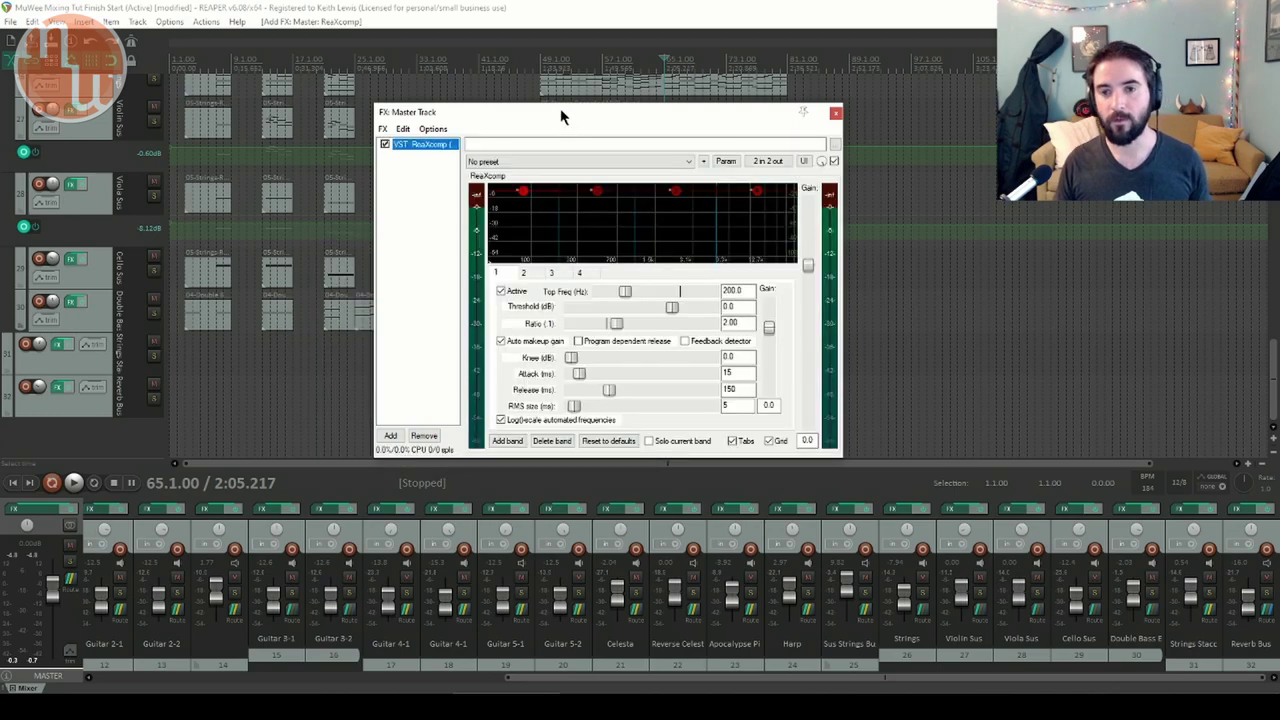
pyautogui.moveTo(560, 114); pyautogui.dragTo(505, 117)
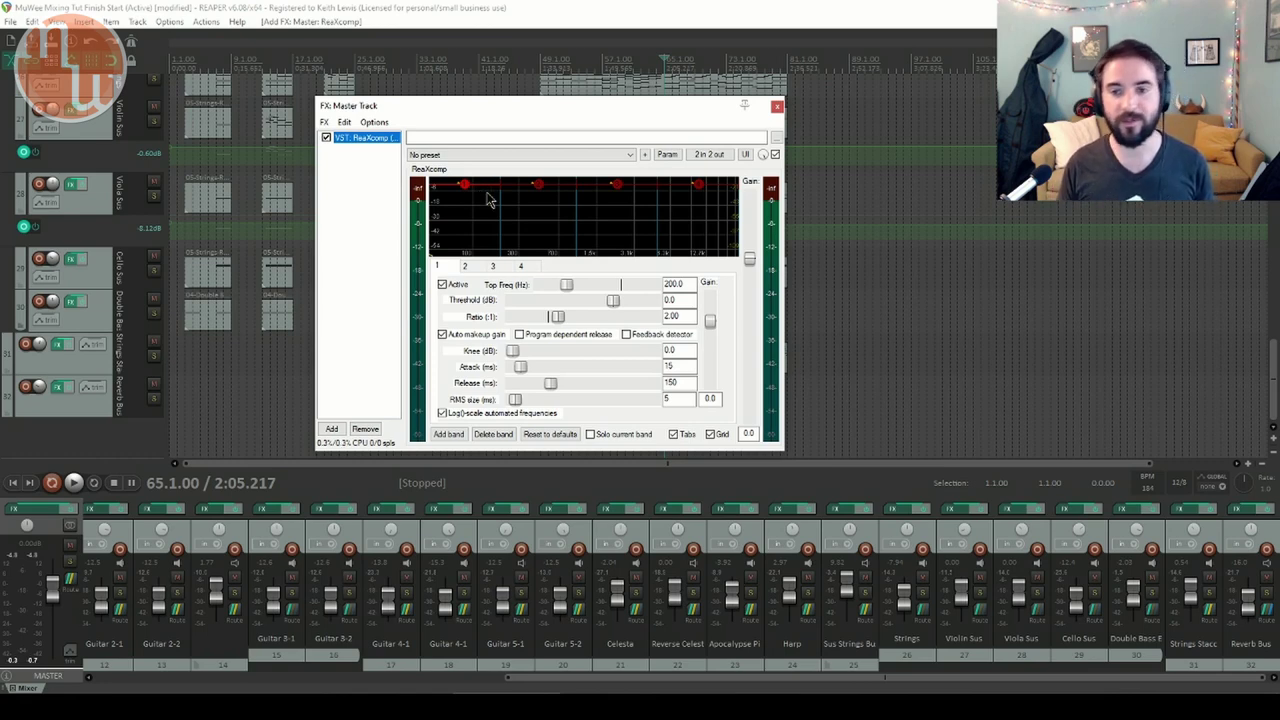
# Inspect the settings of ReaXcomp bands 3 and 4, and move the play position to measure 50
pyautogui.click(617, 183)
pyautogui.click(651, 190)
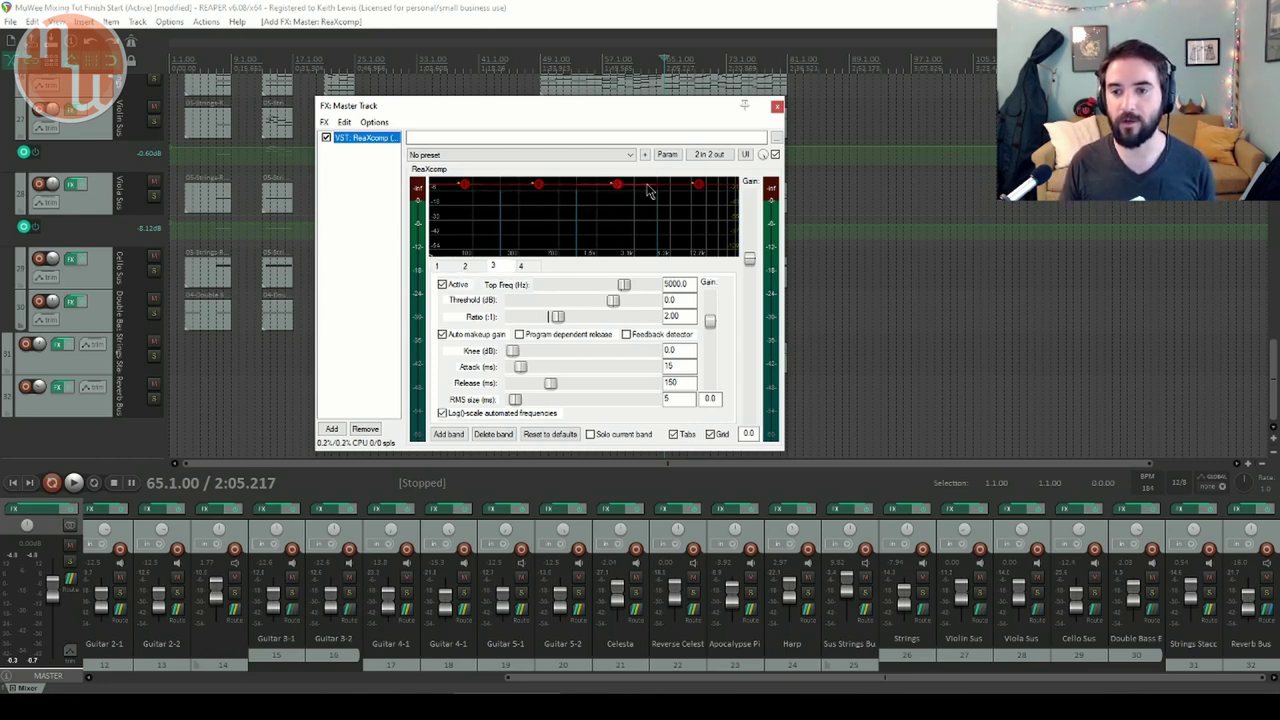
pyautogui.click(698, 188)
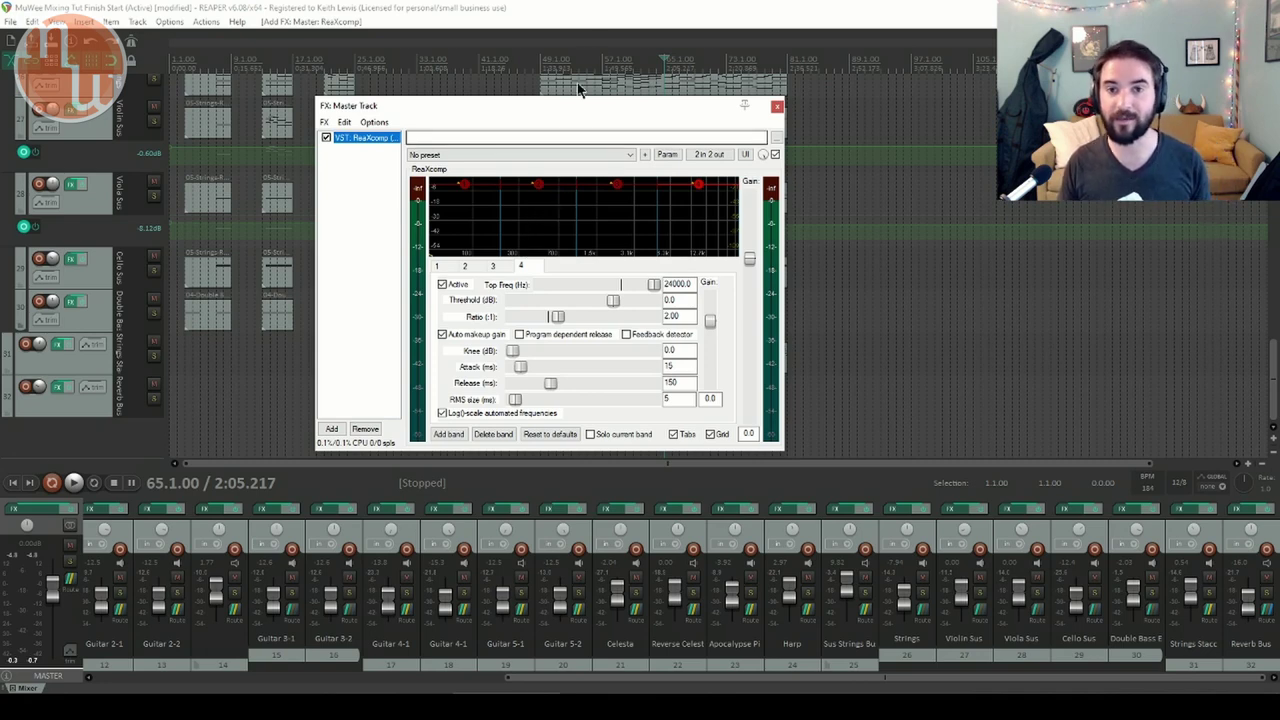
pyautogui.click(591, 9)
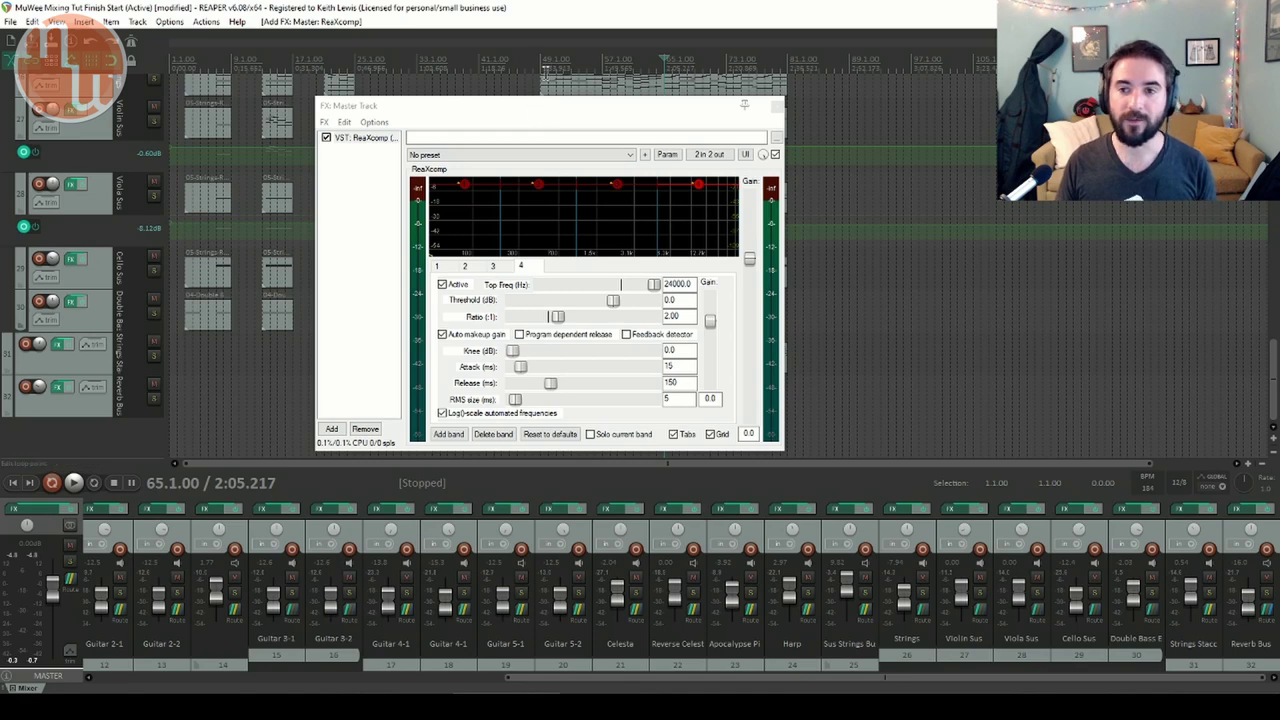
pyautogui.click(543, 62)
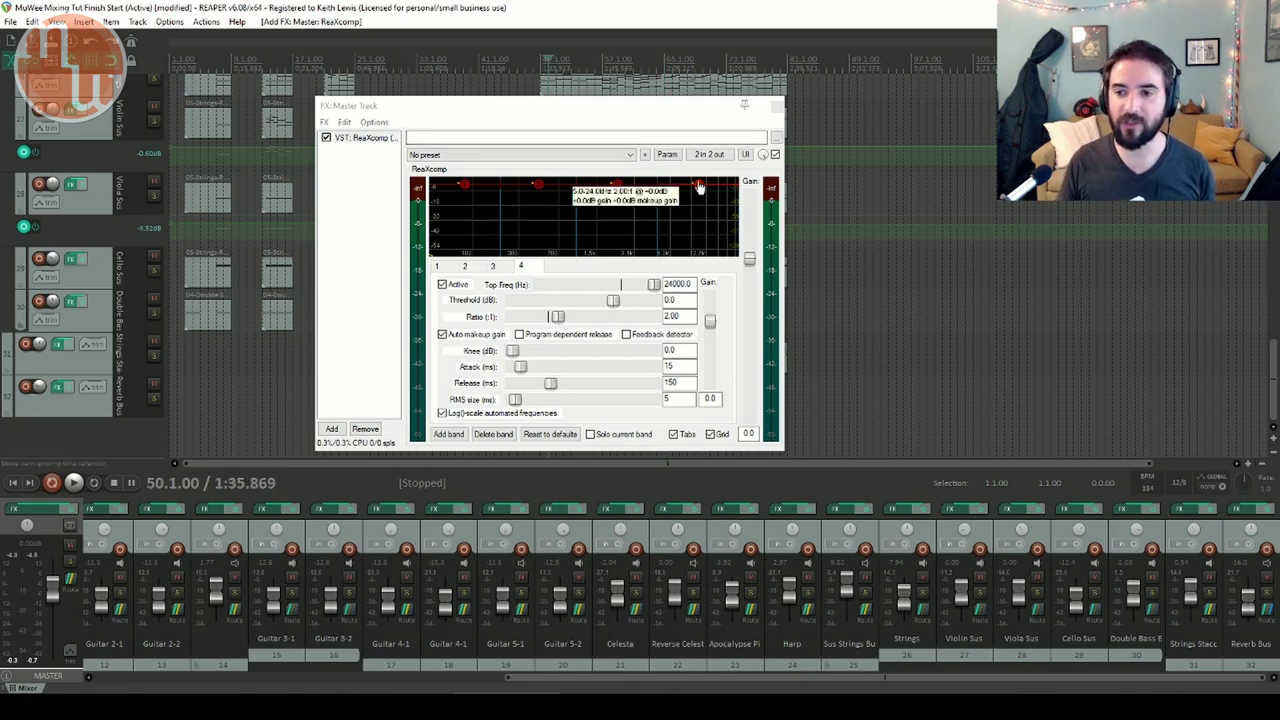
# Lower the thresholds of ReaXcomp bands 3 and 4, and set band 1's threshold to -7.7 dB
pyautogui.moveTo(700, 188); pyautogui.dragTo(700, 201)
pyautogui.moveTo(618, 185); pyautogui.dragTo(618, 192)
pyautogui.moveTo(698, 201); pyautogui.dragTo(698, 203)
pyautogui.moveTo(617, 190); pyautogui.dragTo(617, 194)
pyautogui.moveTo(464, 186); pyautogui.dragTo(467, 197)
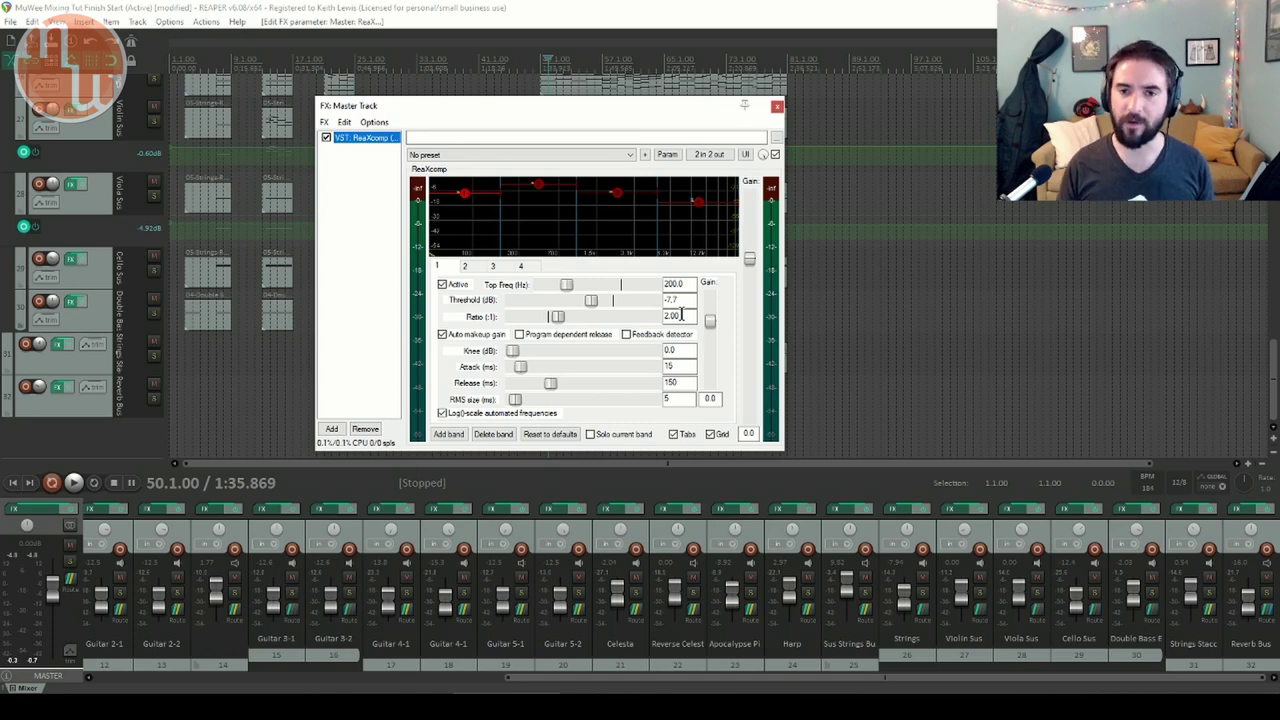
# Play the mix from the beginning and compare its sections with the master track's ReaXcomp bypassed and active
pyautogui.click(171, 62)
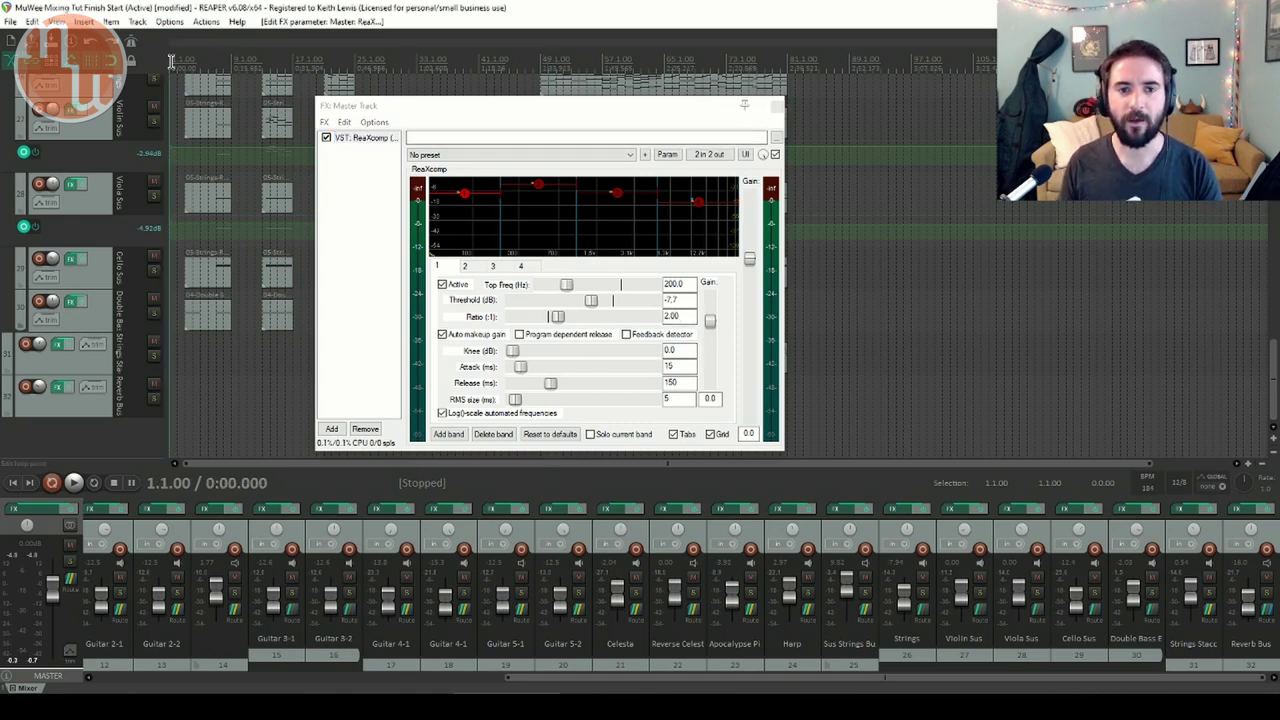
pyautogui.press('space')
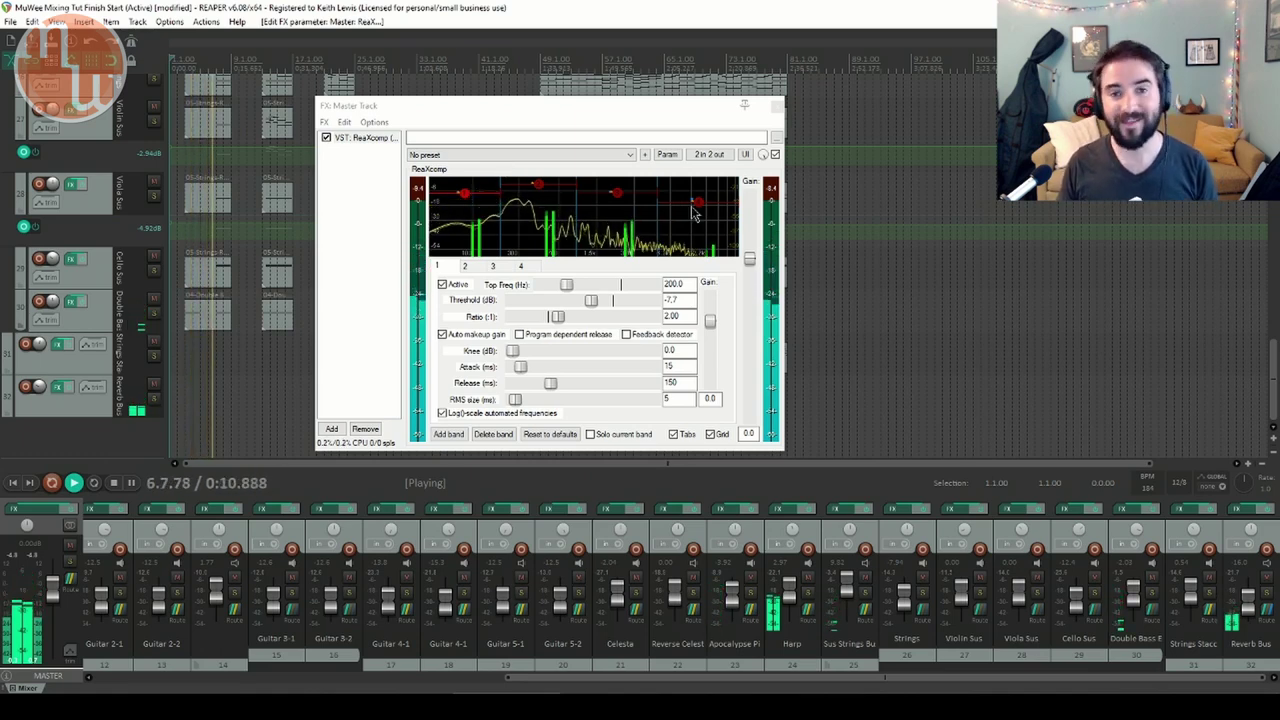
pyautogui.moveTo(698, 206)
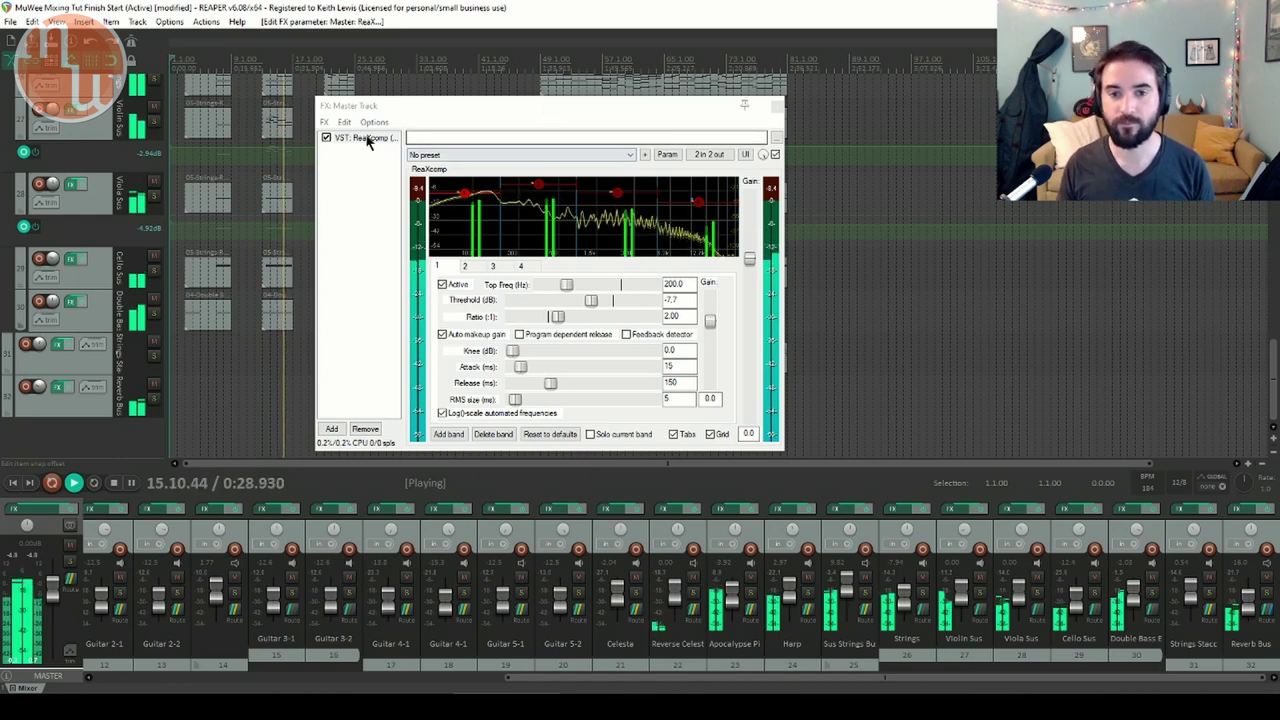
pyautogui.click(326, 138)
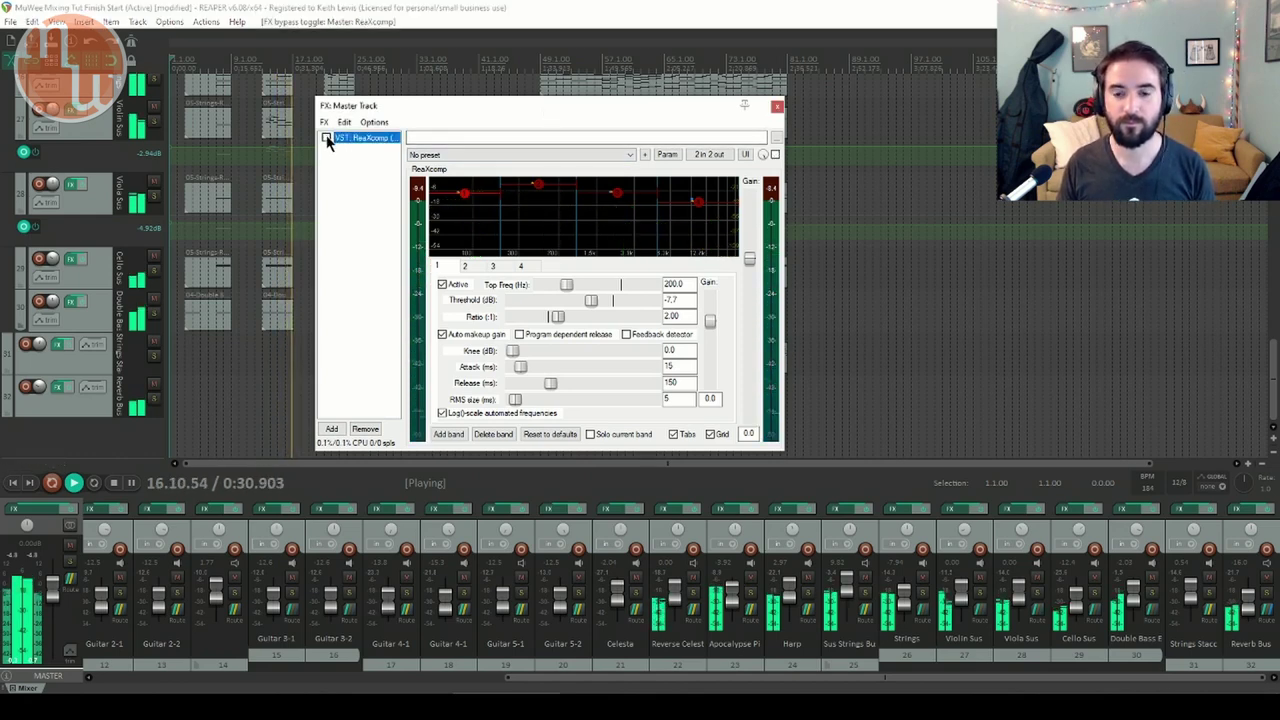
pyautogui.click(326, 138)
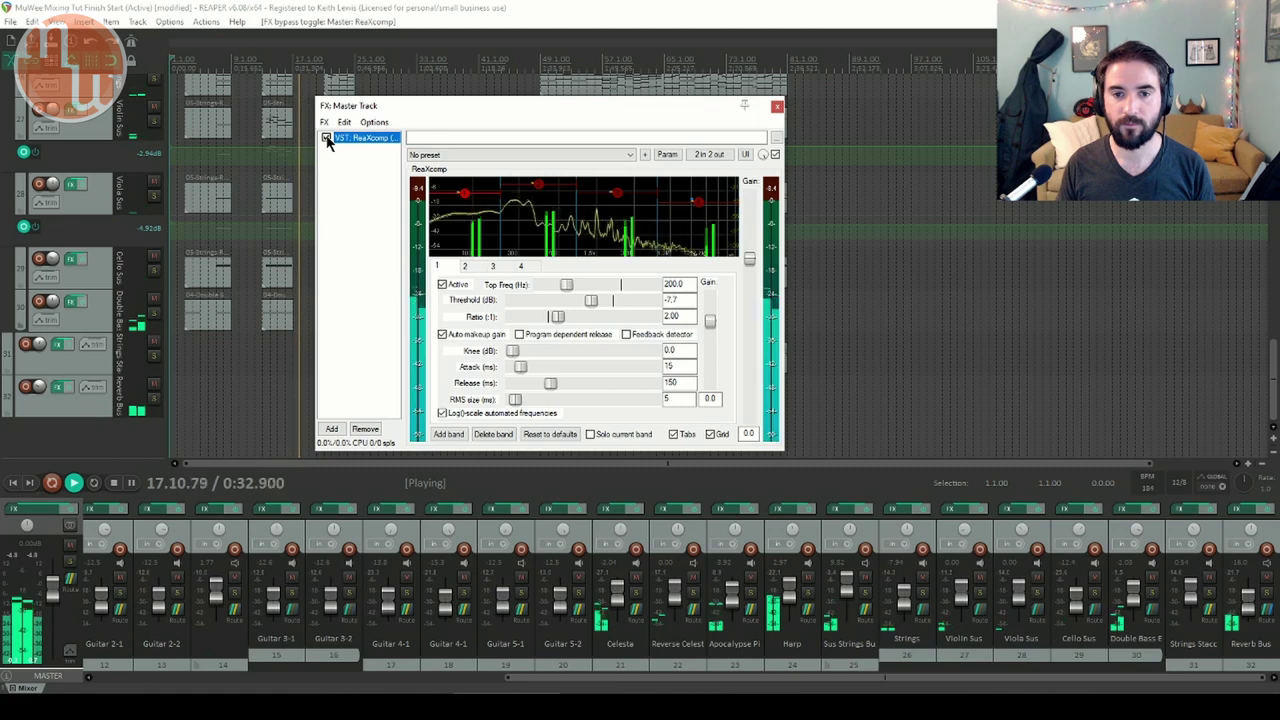
pyautogui.click(326, 138)
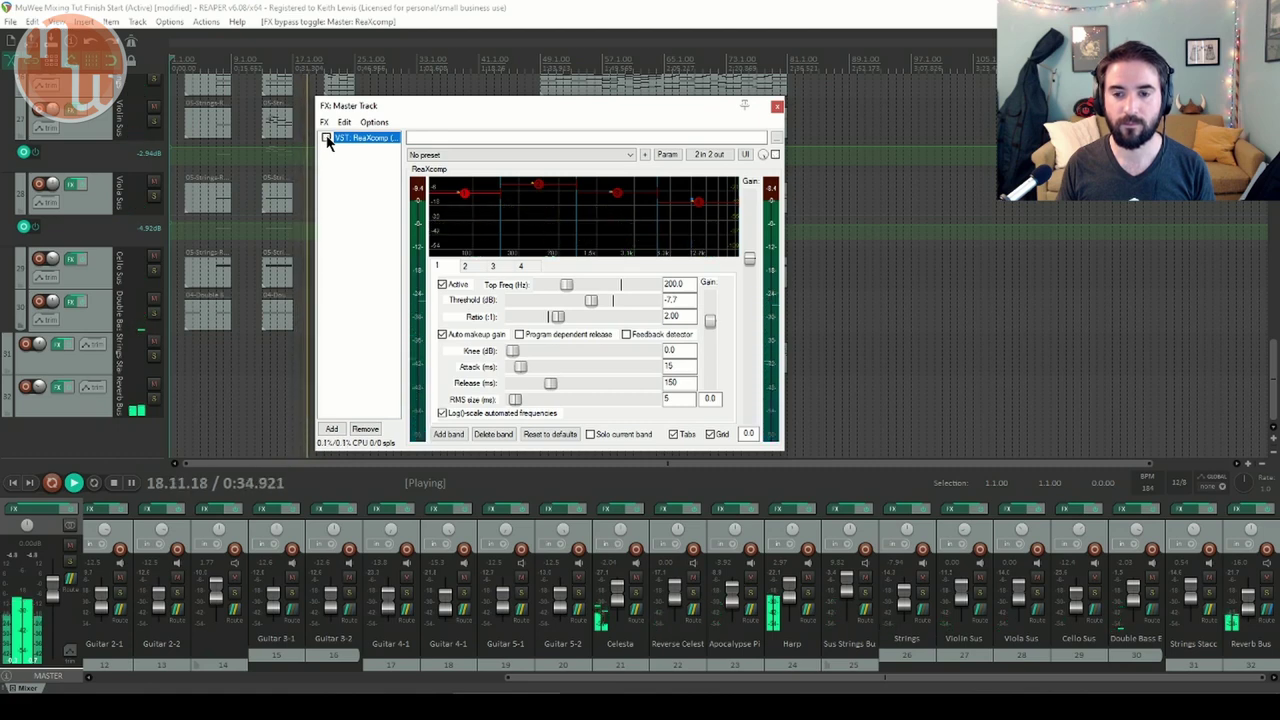
pyautogui.click(326, 138)
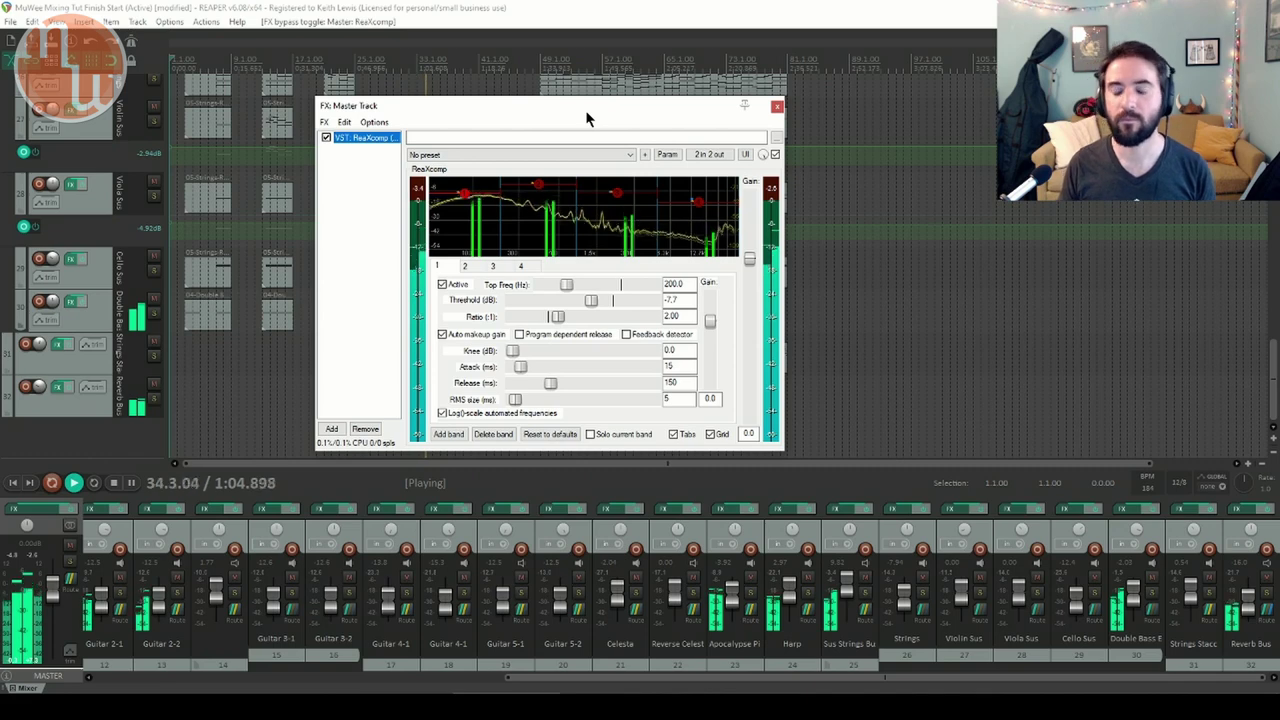
pyautogui.click(326, 138)
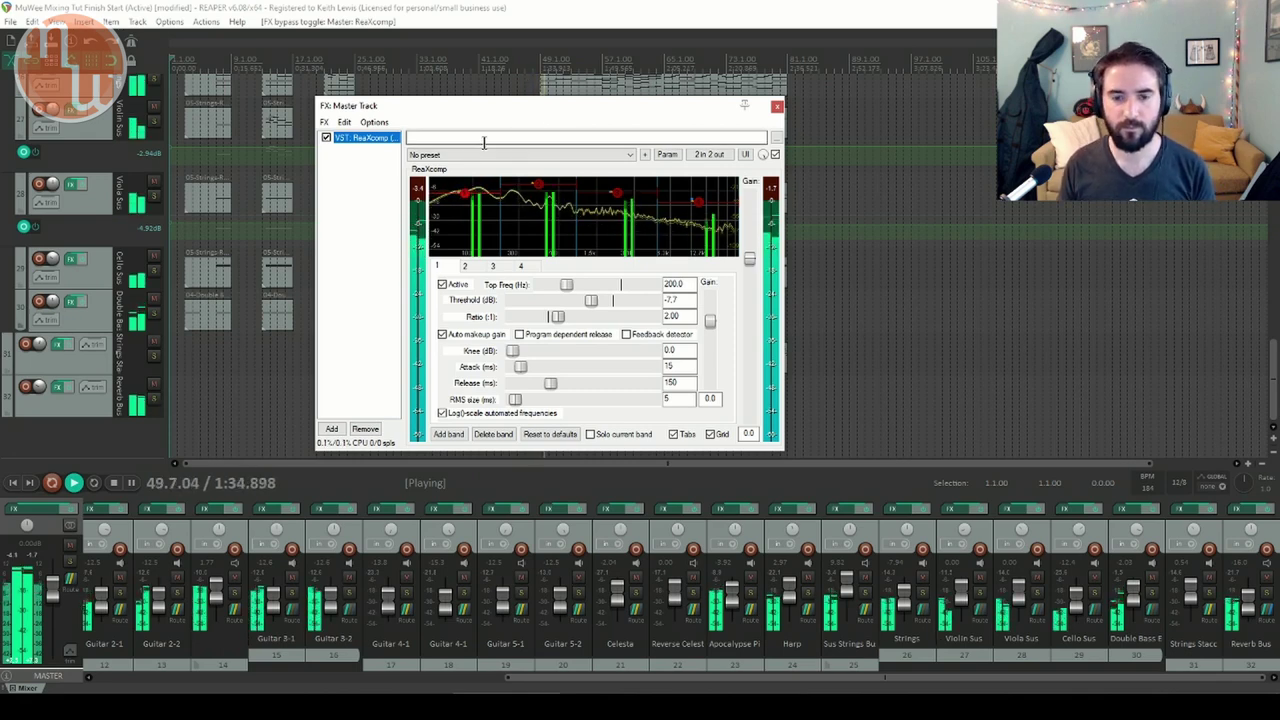
pyautogui.click(326, 138)
pyautogui.click(326, 138)
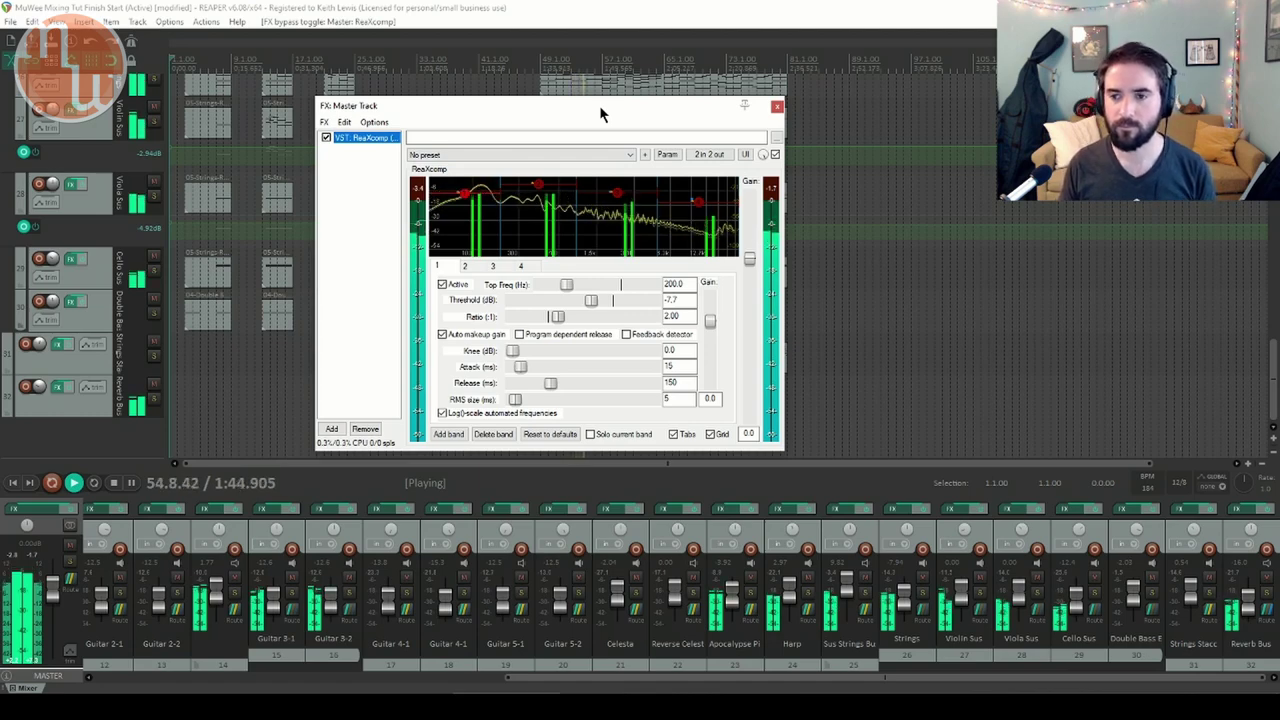
# Lower the ReaXcomp thresholds during playback to -11.0 dB for band 1 and -3.8 dB for band 2
pyautogui.moveTo(599, 105); pyautogui.dragTo(613, 107)
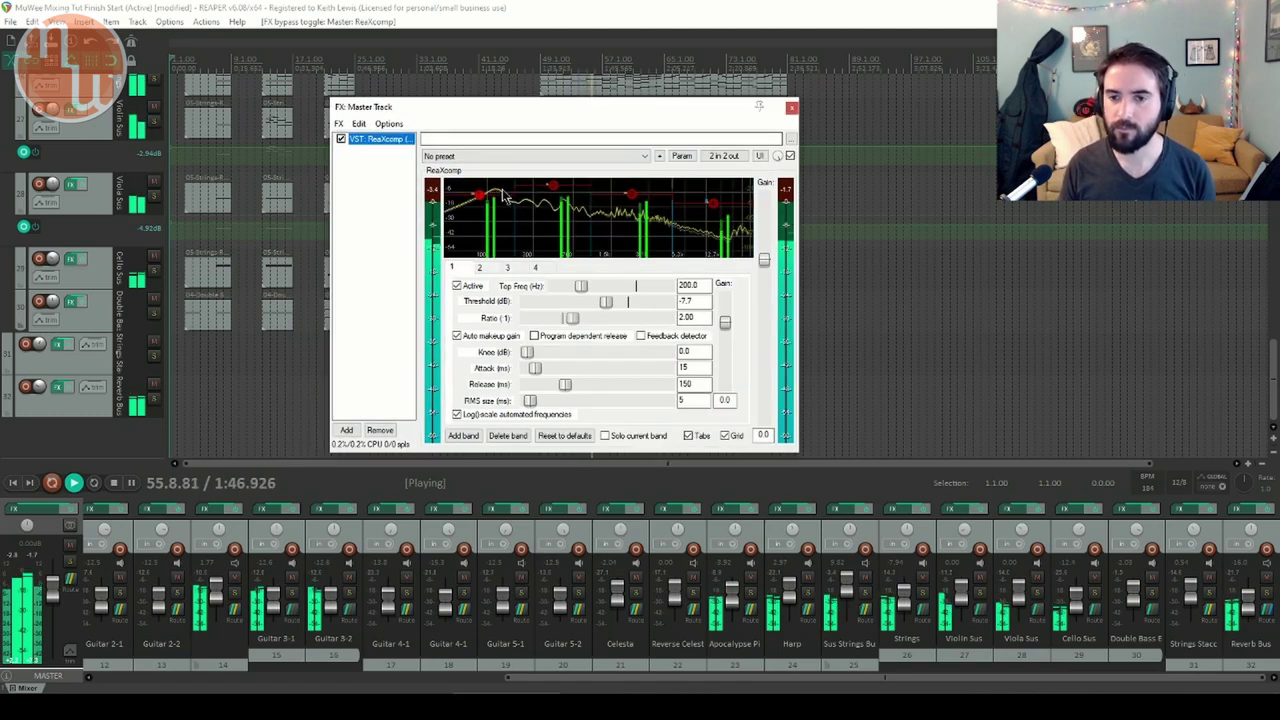
pyautogui.moveTo(481, 205)
pyautogui.click(555, 188)
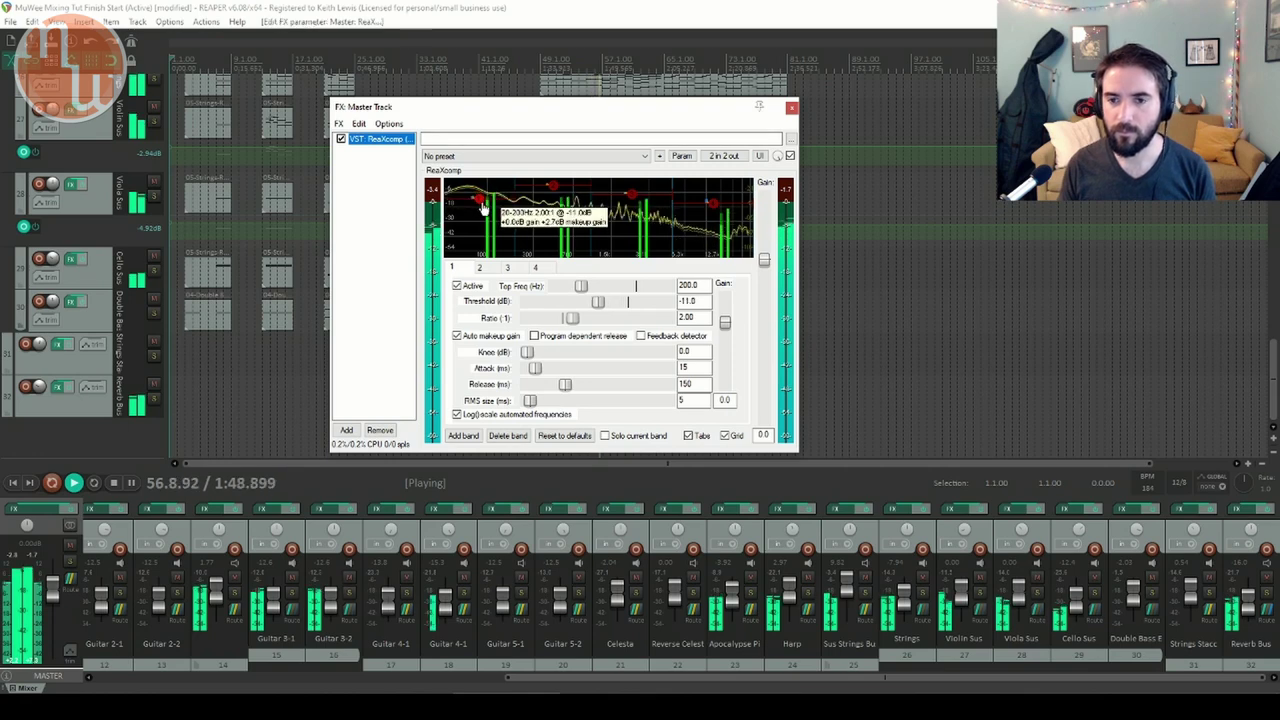
pyautogui.moveTo(557, 189); pyautogui.dragTo(552, 194)
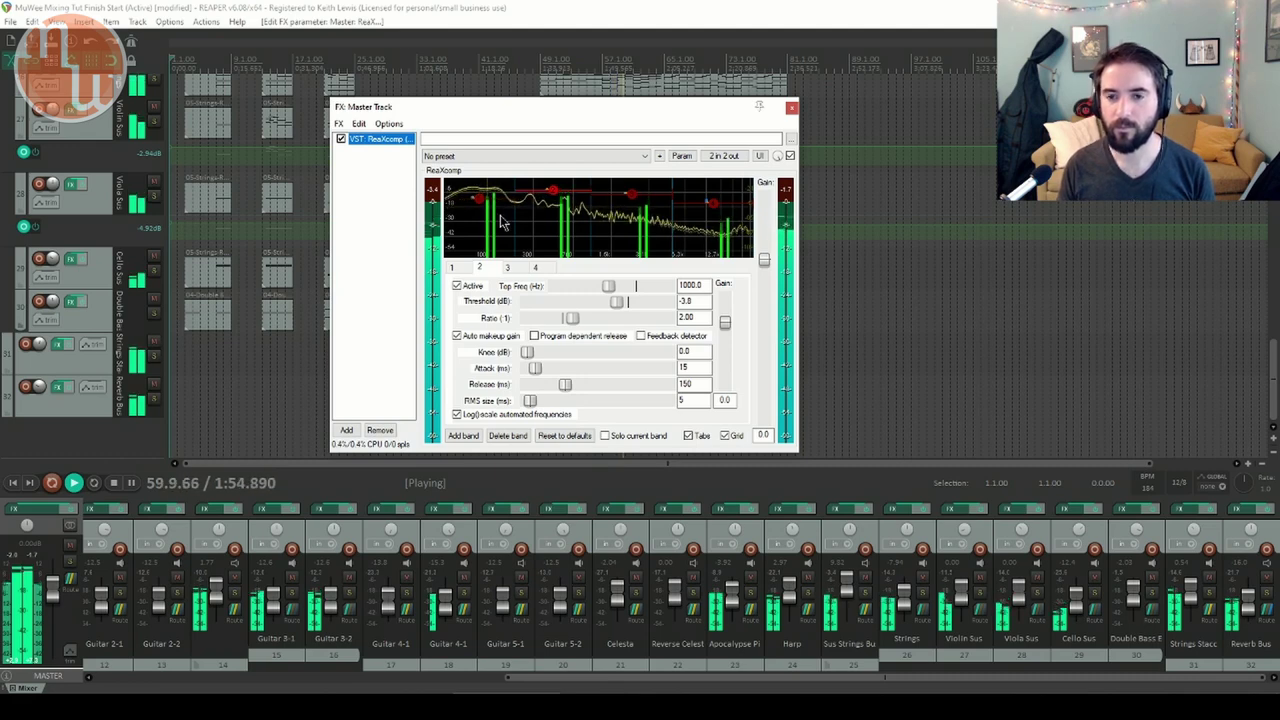
# Compare ReaXcomp bypassed and active during playback, and set the thresholds to -13.7 dB for band 4 and -8.2 dB for band 3
pyautogui.click(341, 139)
pyautogui.click(341, 139)
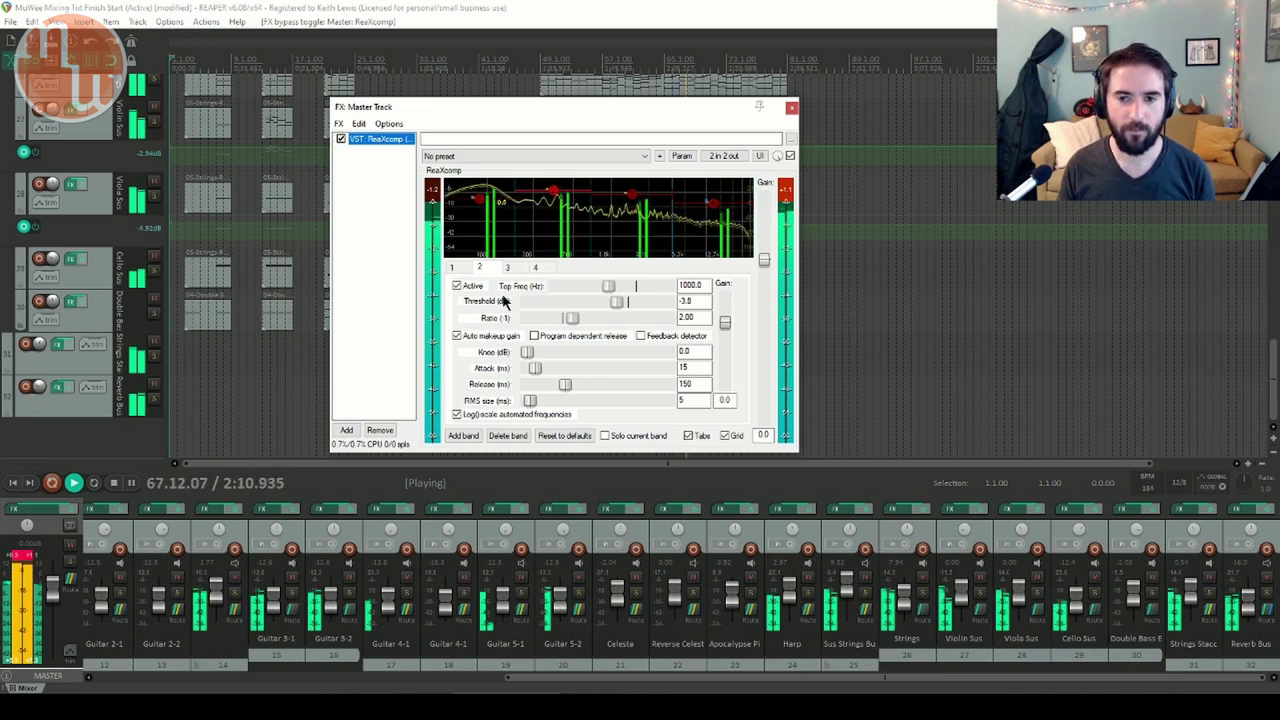
pyautogui.click(713, 205)
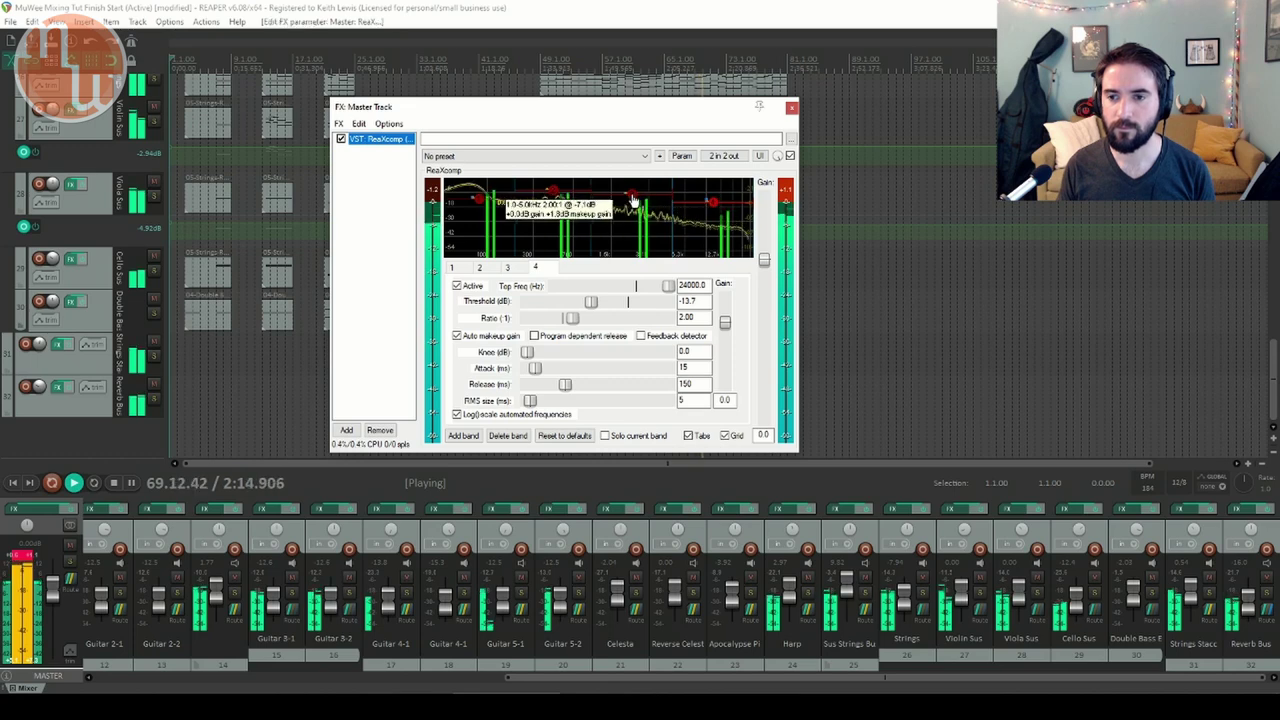
pyautogui.click(632, 203)
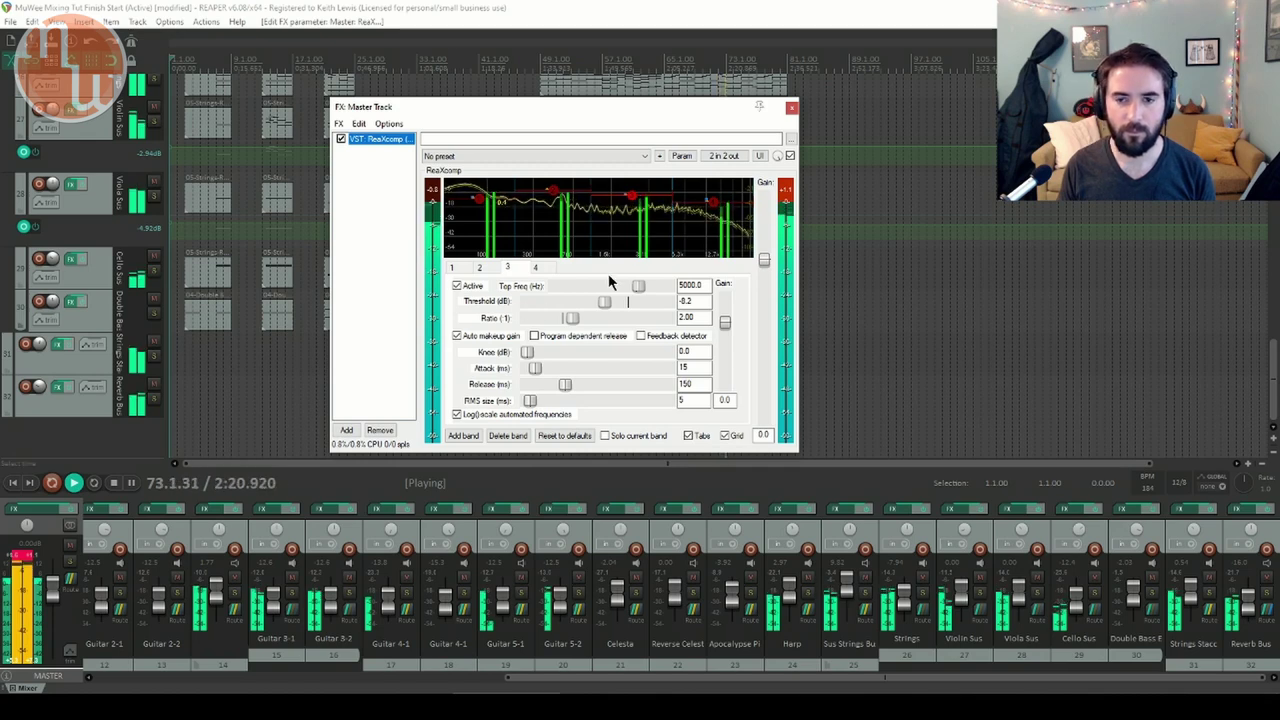
# Stop playback and reset the peak indicators on the ReaXcomp output meter and the master track meter
pyautogui.click(35, 552)
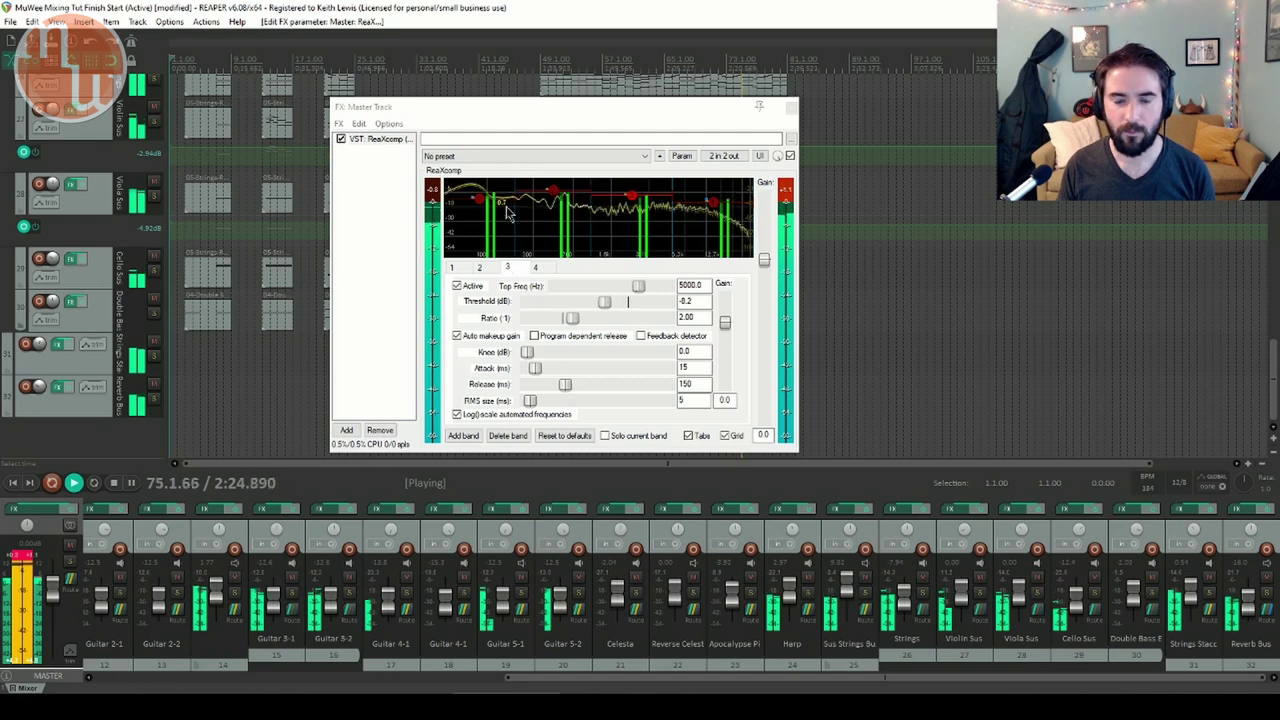
pyautogui.press('space')
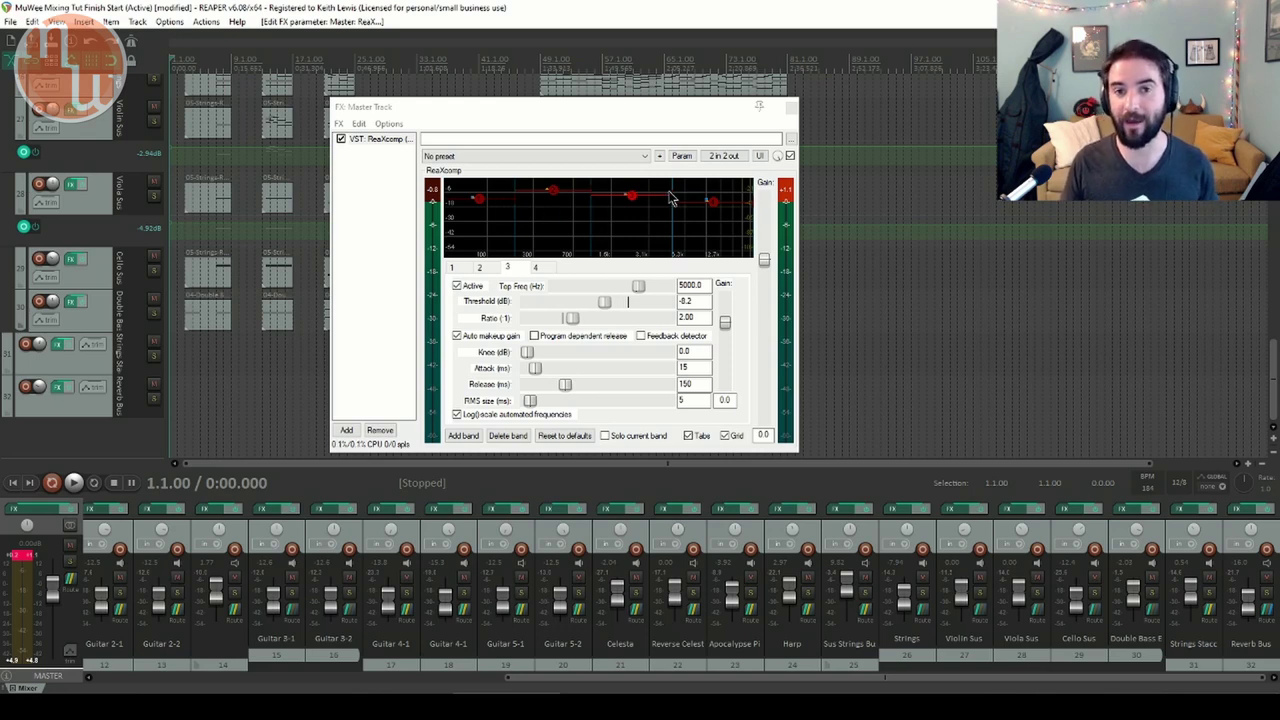
pyautogui.moveTo(711, 206)
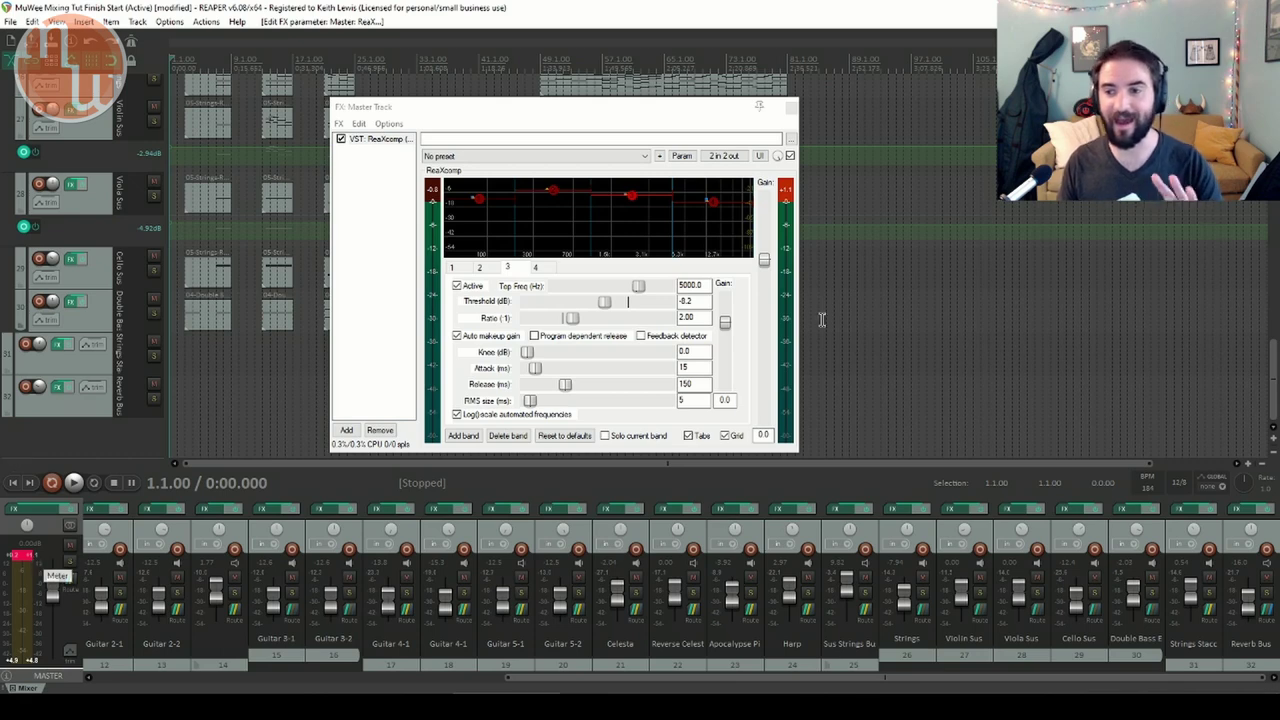
pyautogui.click(788, 194)
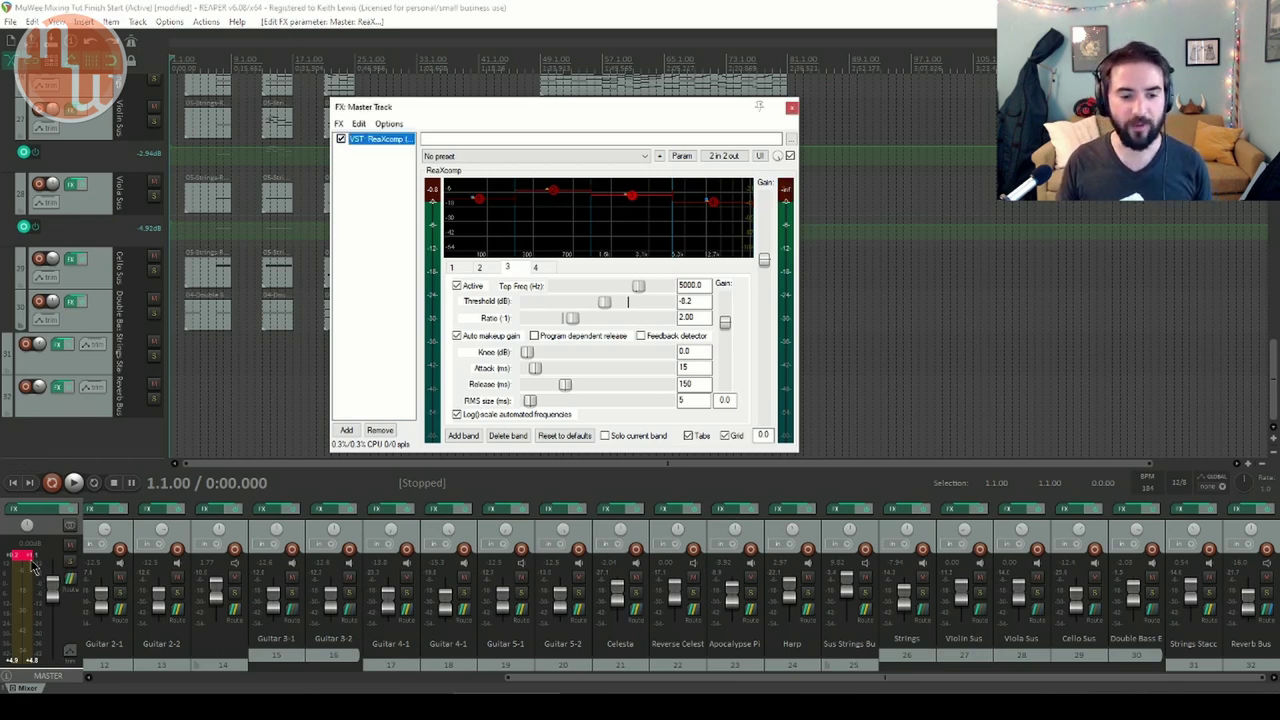
pyautogui.click(33, 567)
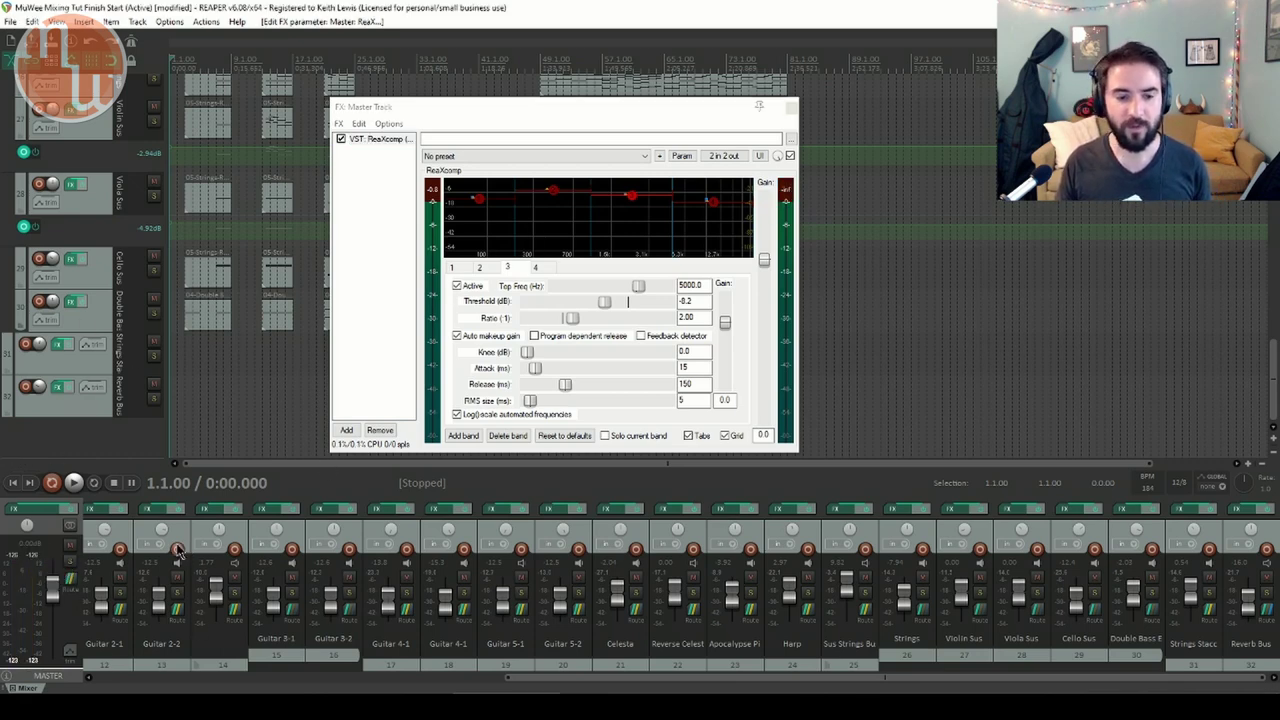
# Select all tracks in the mixer and exclude the Kick, Snare, HH, Toms and OH tracks from the selection
pyautogui.moveTo(549, 678); pyautogui.dragTo(141, 679)
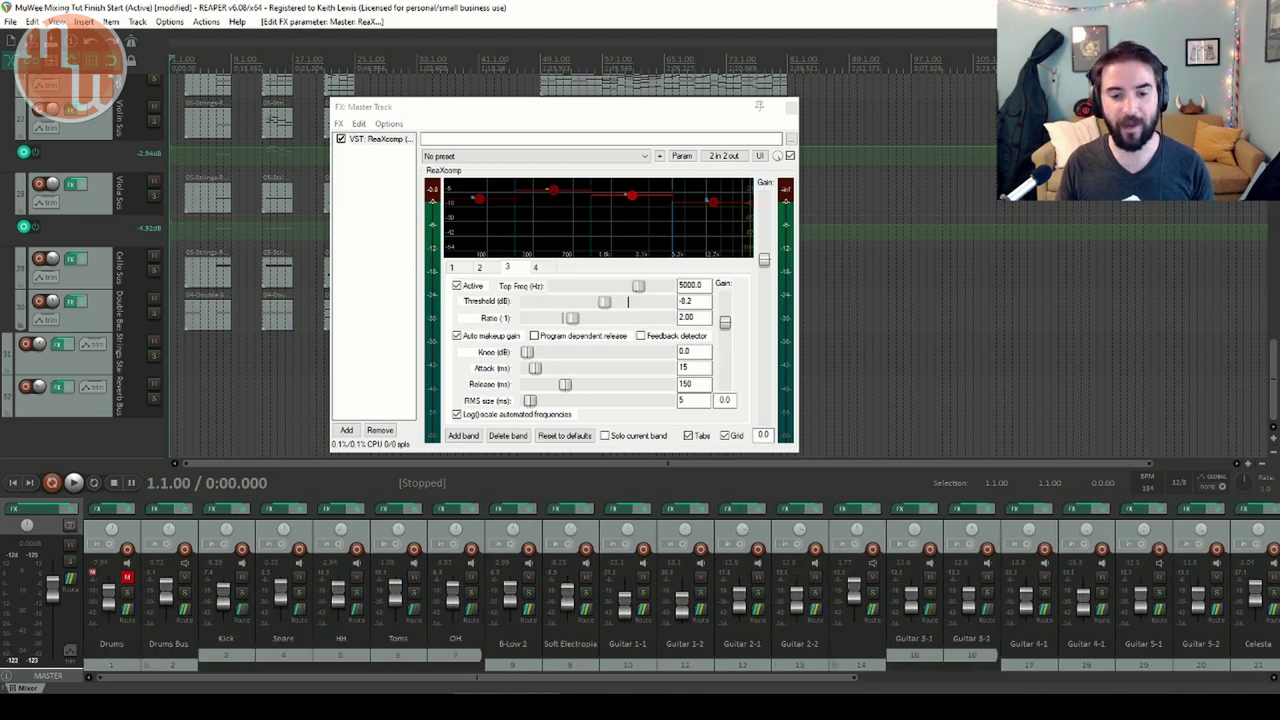
pyautogui.click(136, 530)
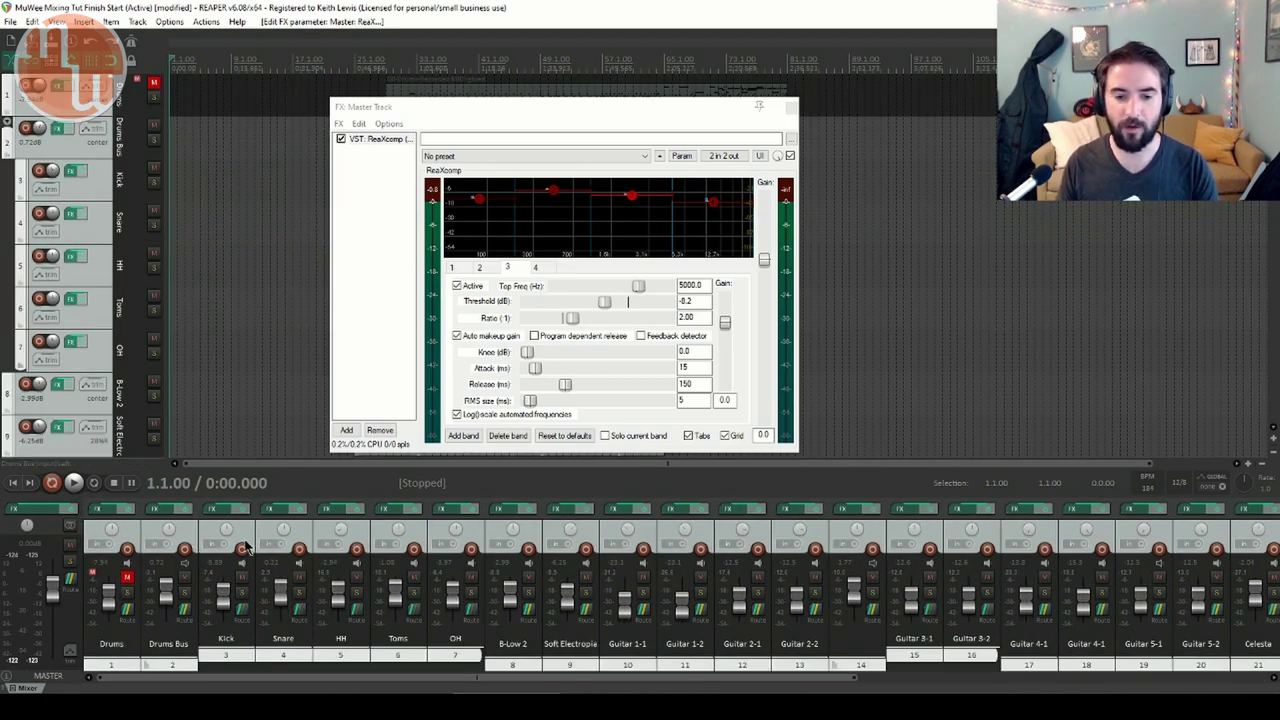
pyautogui.click(247, 541)
pyautogui.keyDown('ctrl'); pyautogui.click(305, 537); pyautogui.keyUp('ctrl')
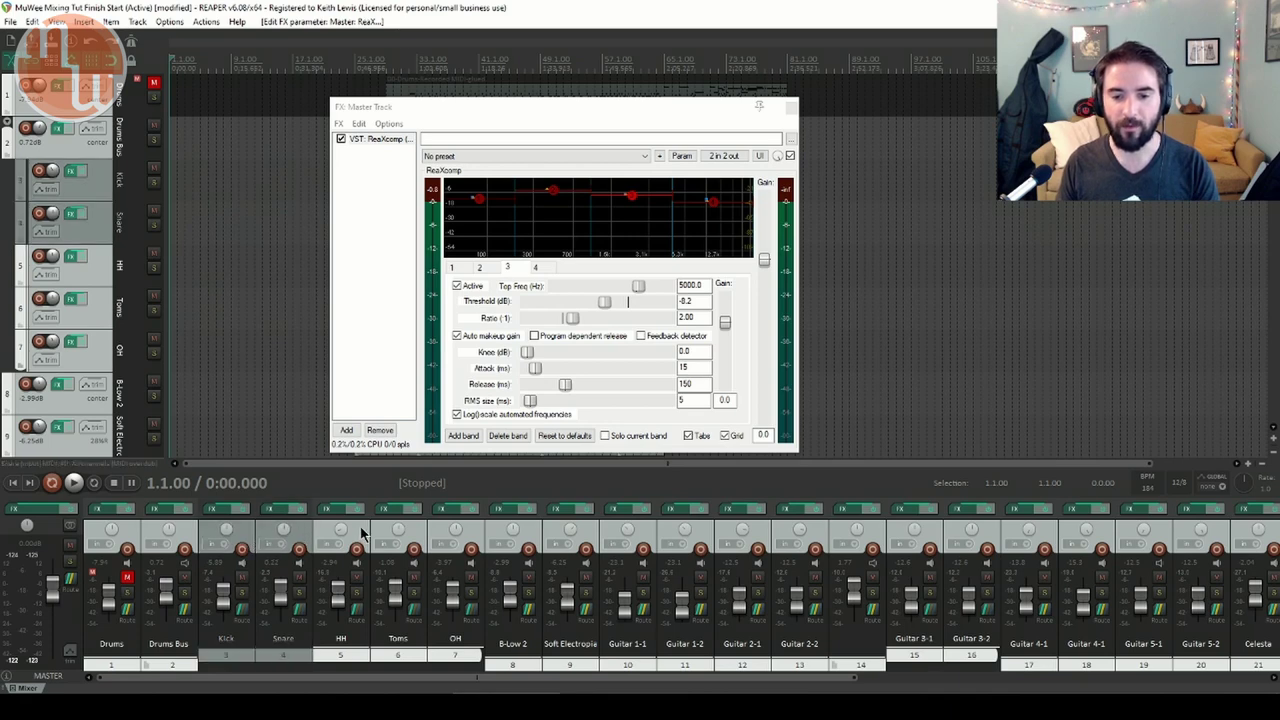
pyautogui.keyDown('ctrl'); pyautogui.click(362, 533); pyautogui.keyUp('ctrl')
pyautogui.keyDown('ctrl'); pyautogui.click(424, 532); pyautogui.keyUp('ctrl')
pyautogui.keyDown('ctrl'); pyautogui.click(438, 528); pyautogui.keyUp('ctrl')
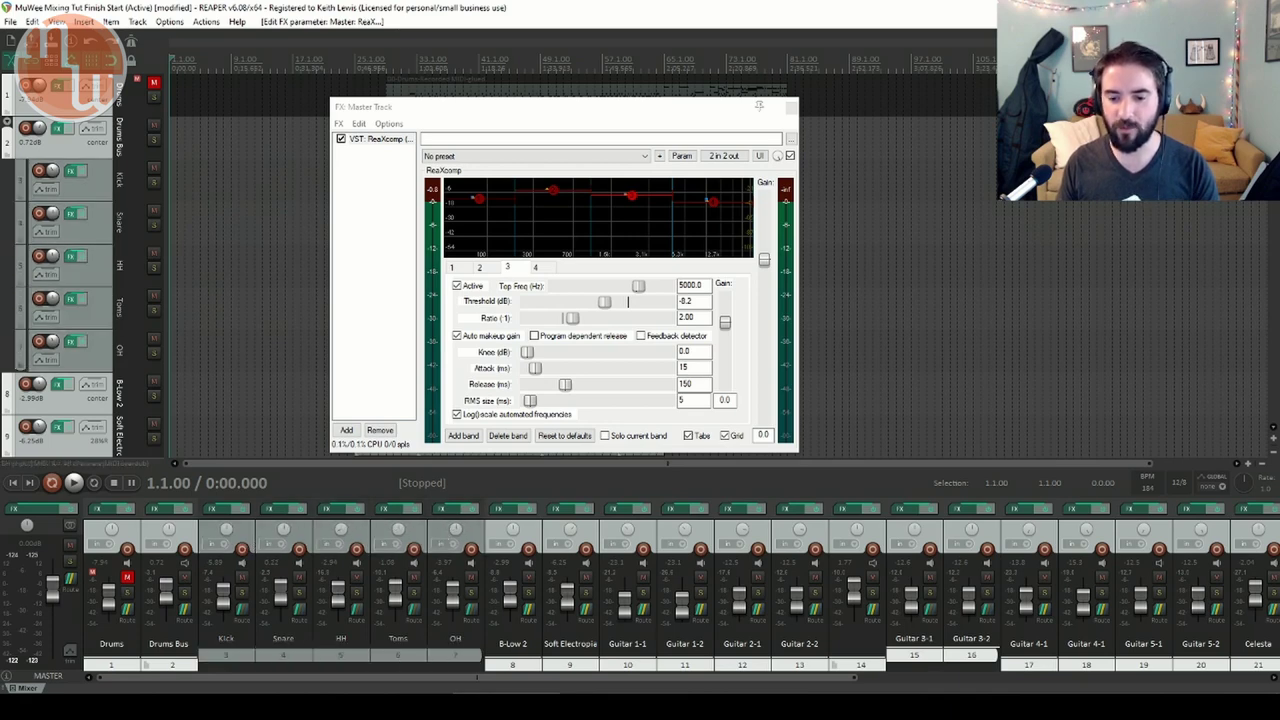
# Exclude Guitar 3-1, Guitar 3-2 and string tracks 26 to 30 from the selection, and lower the remaining tracks together, bringing Guitar 5-1 to -15.0 dB
pyautogui.hscroll(5, 612, 541)
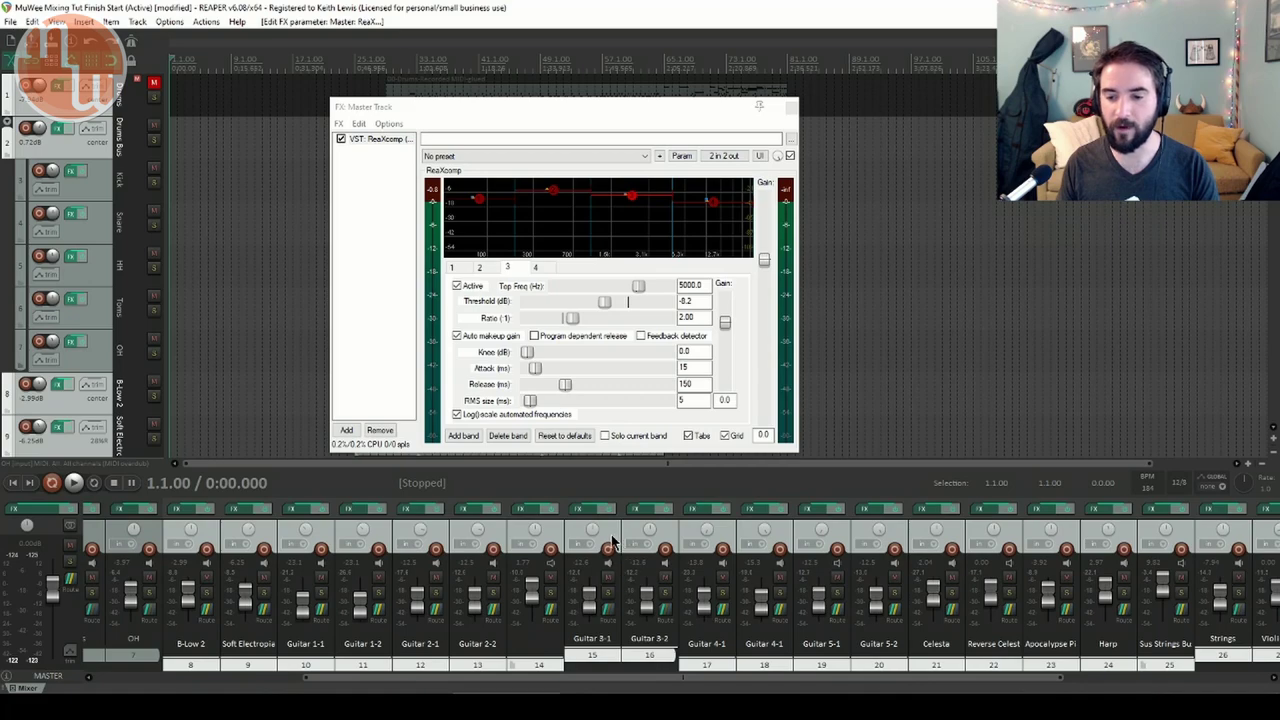
pyautogui.keyDown('ctrl'); pyautogui.click(612, 541); pyautogui.keyUp('ctrl')
pyautogui.keyDown('ctrl'); pyautogui.click(641, 531); pyautogui.keyUp('ctrl')
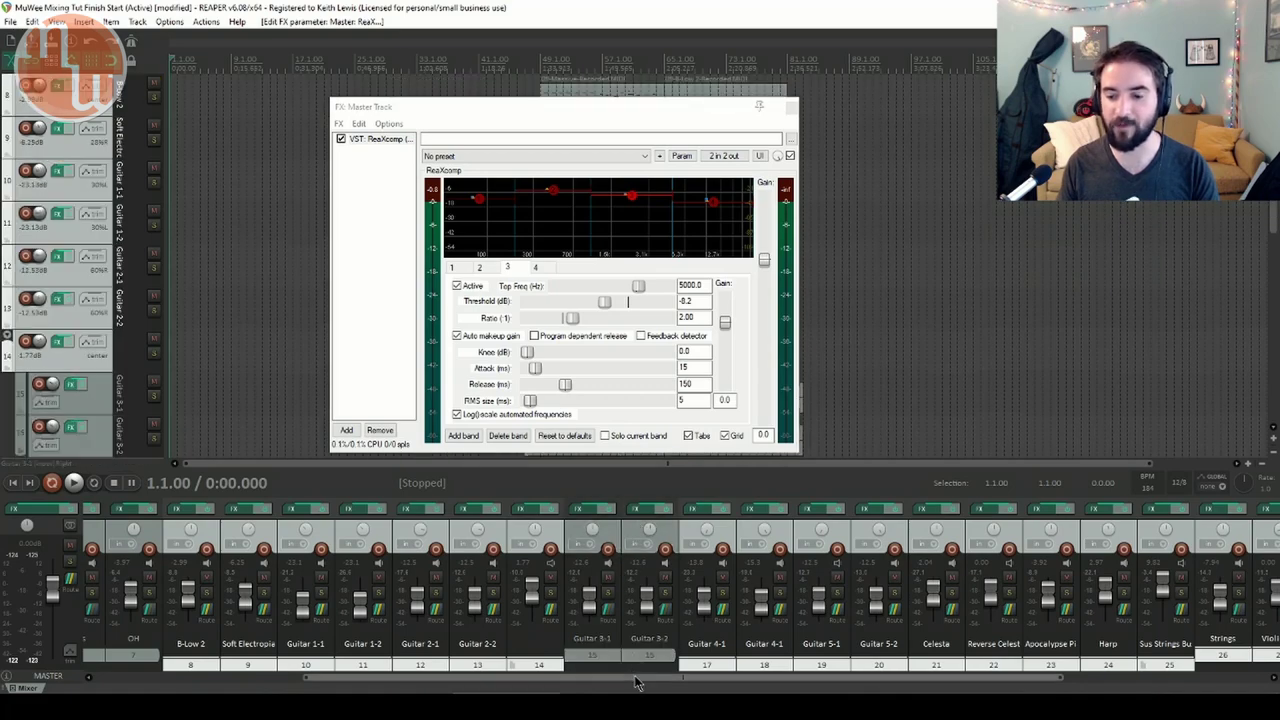
pyautogui.hscroll(5, 636, 683)
pyautogui.keyDown('ctrl'); pyautogui.click(928, 541); pyautogui.keyUp('ctrl')
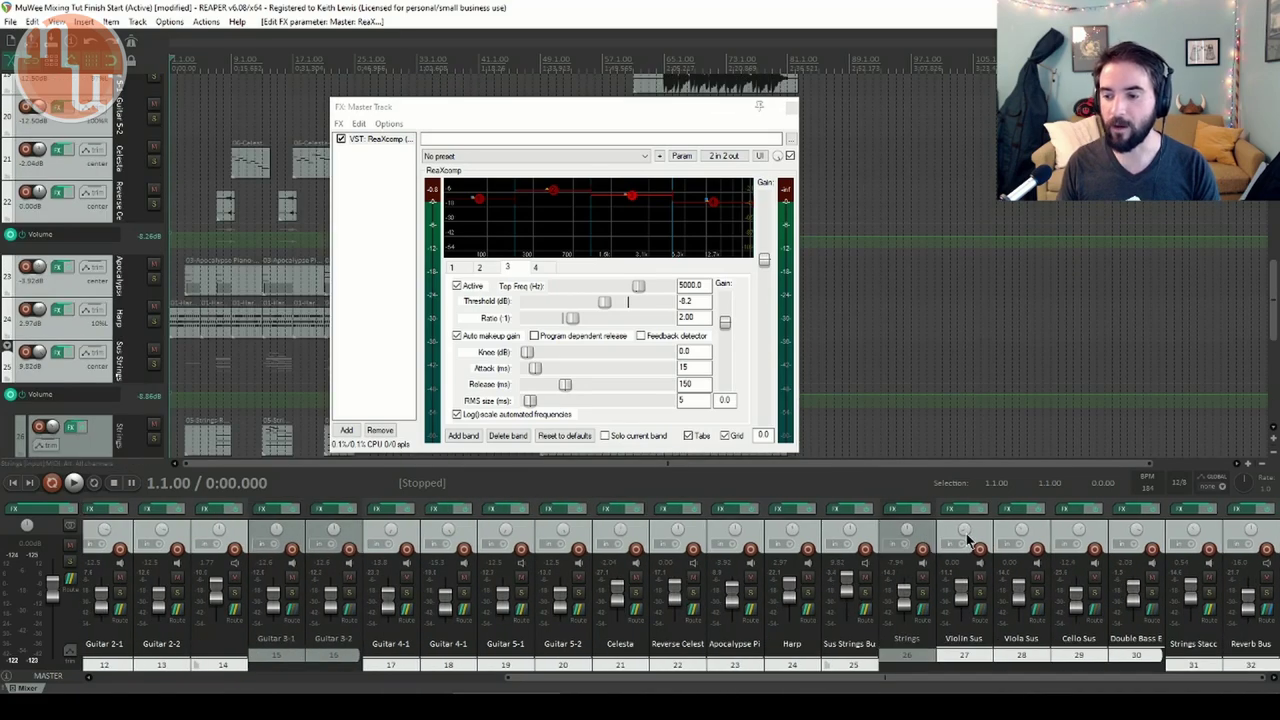
pyautogui.keyDown('ctrl'); pyautogui.click(984, 541); pyautogui.keyUp('ctrl')
pyautogui.keyDown('ctrl'); pyautogui.click(1009, 532); pyautogui.keyUp('ctrl')
pyautogui.keyDown('ctrl'); pyautogui.click(1055, 528); pyautogui.keyUp('ctrl')
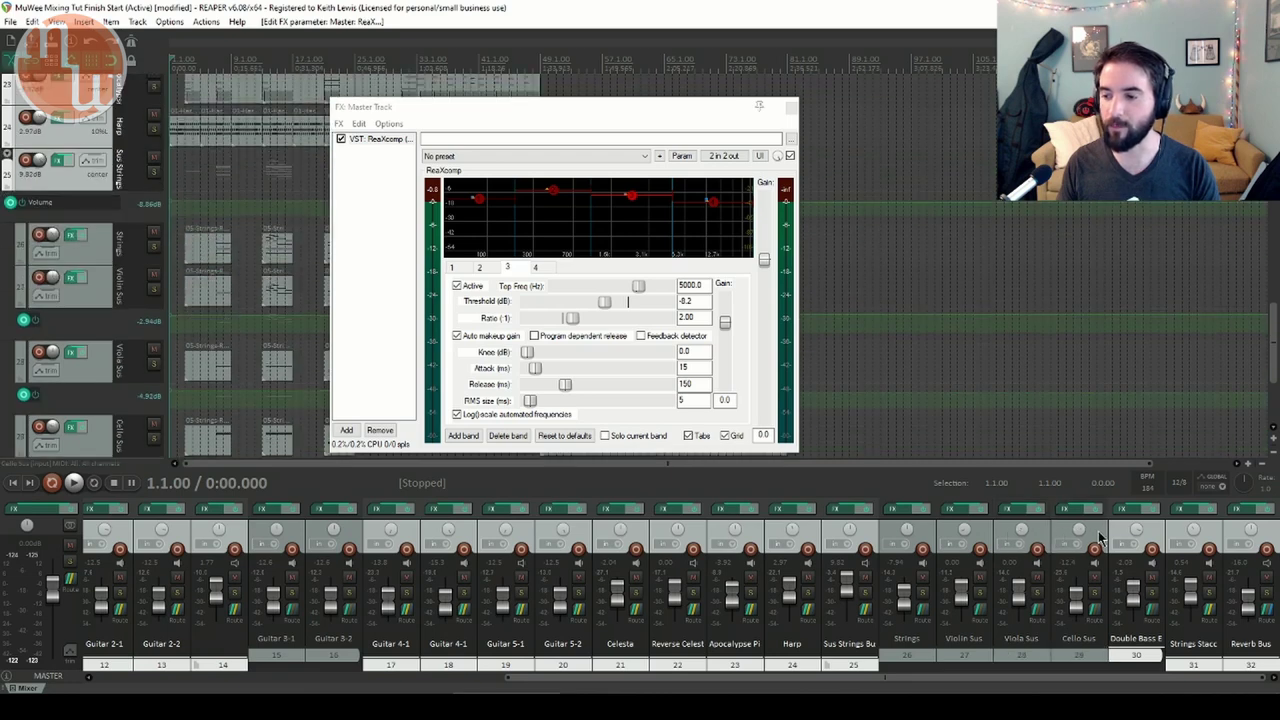
pyautogui.keyDown('ctrl'); pyautogui.click(1118, 532); pyautogui.keyUp('ctrl')
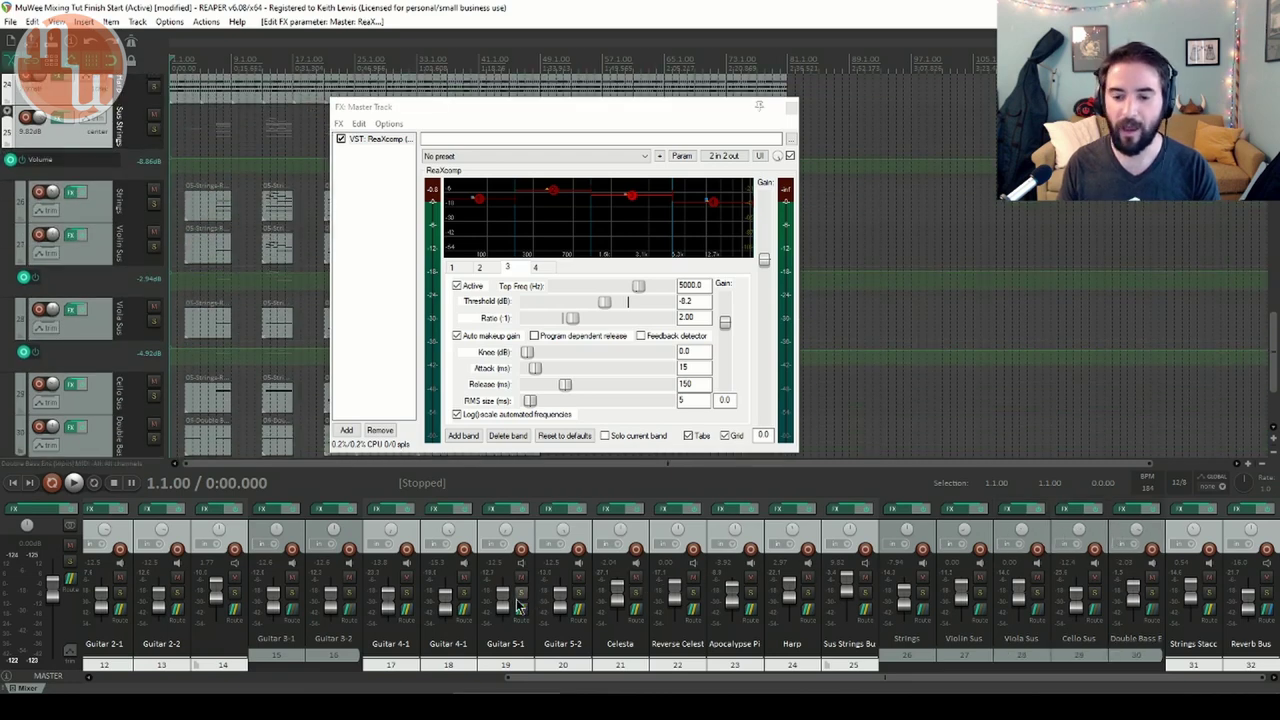
pyautogui.click(504, 605)
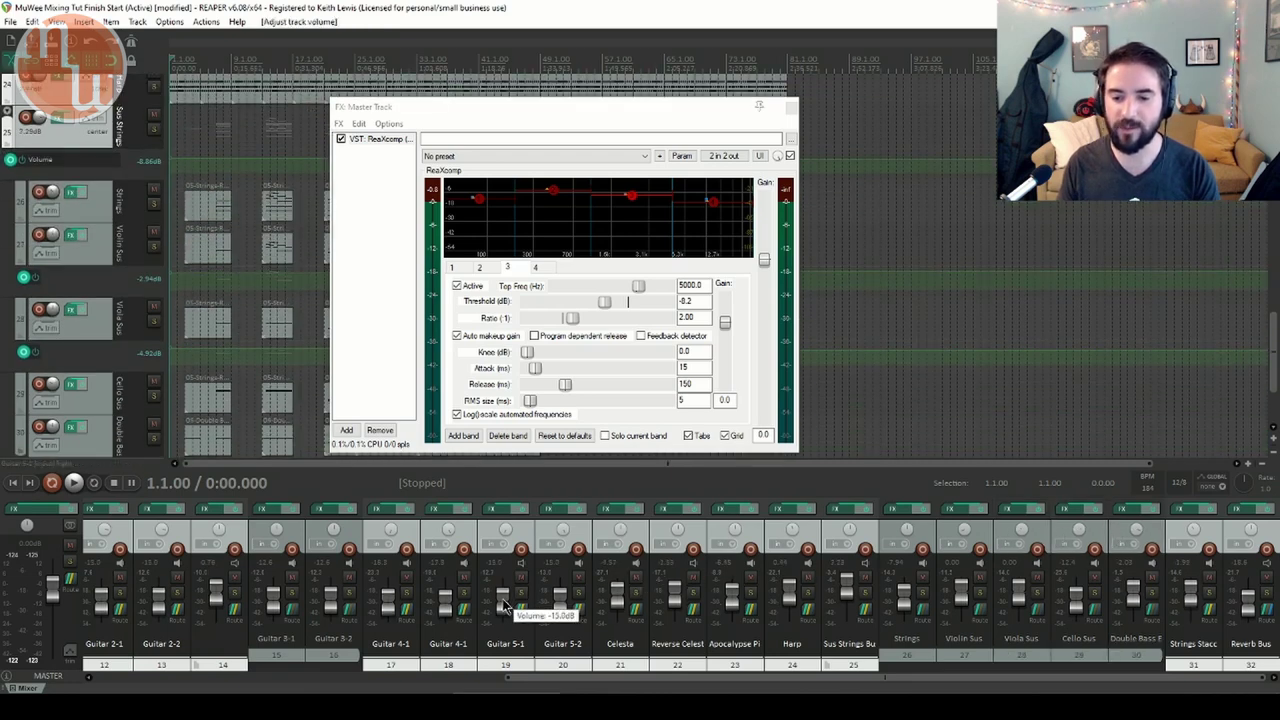
# Play the mix from about measure 57 and from measure 65 to check the master level with the lowered tracks
pyautogui.click(596, 62)
pyautogui.press('space')
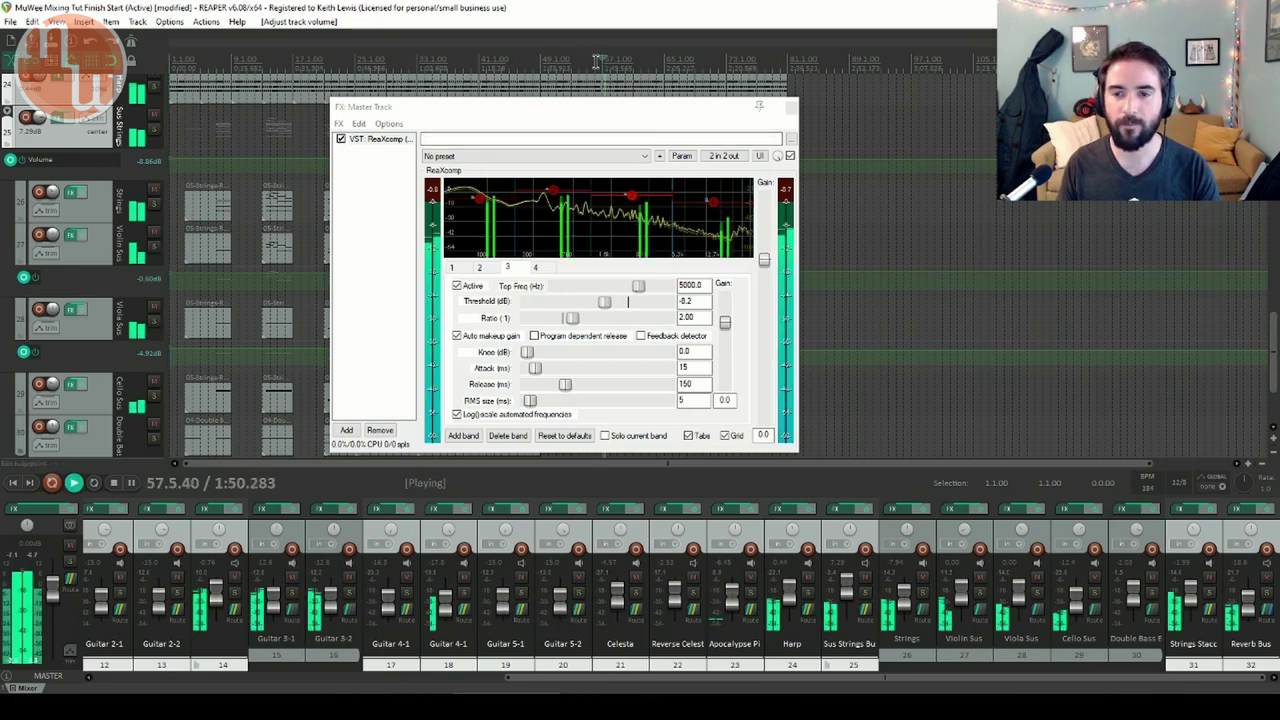
pyautogui.click(664, 62)
pyautogui.press('space')
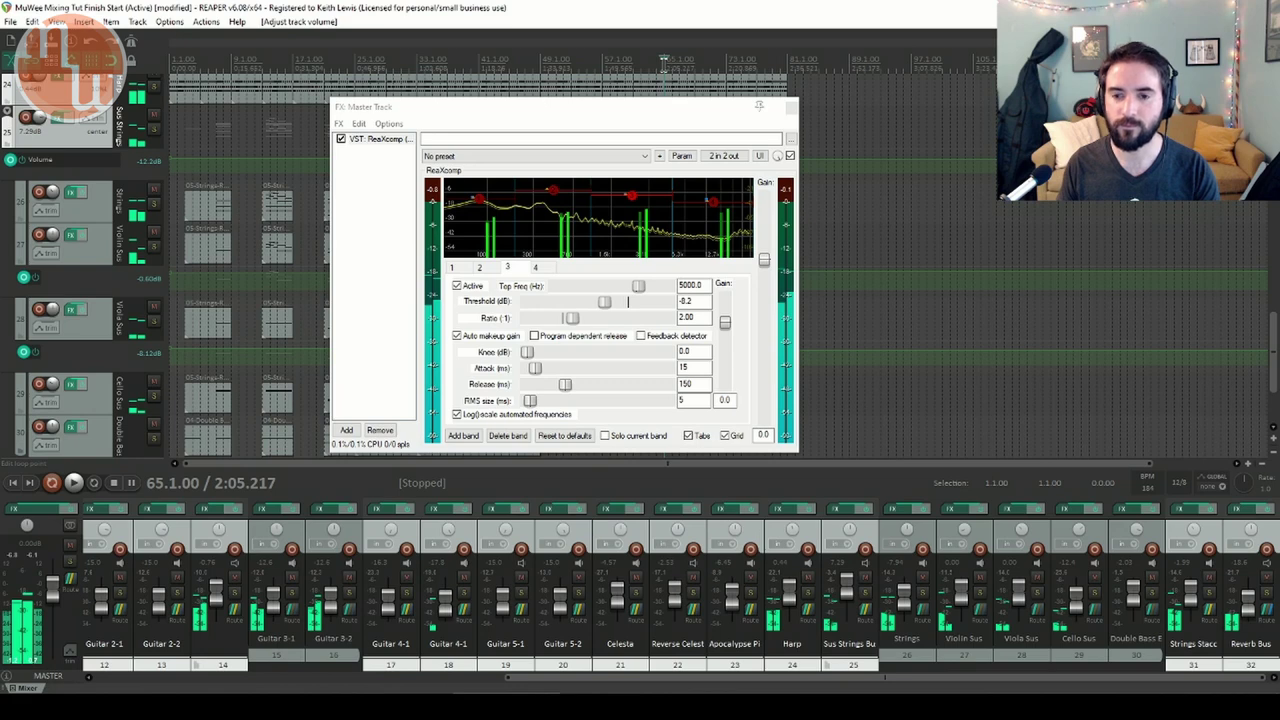
pyautogui.press('space')
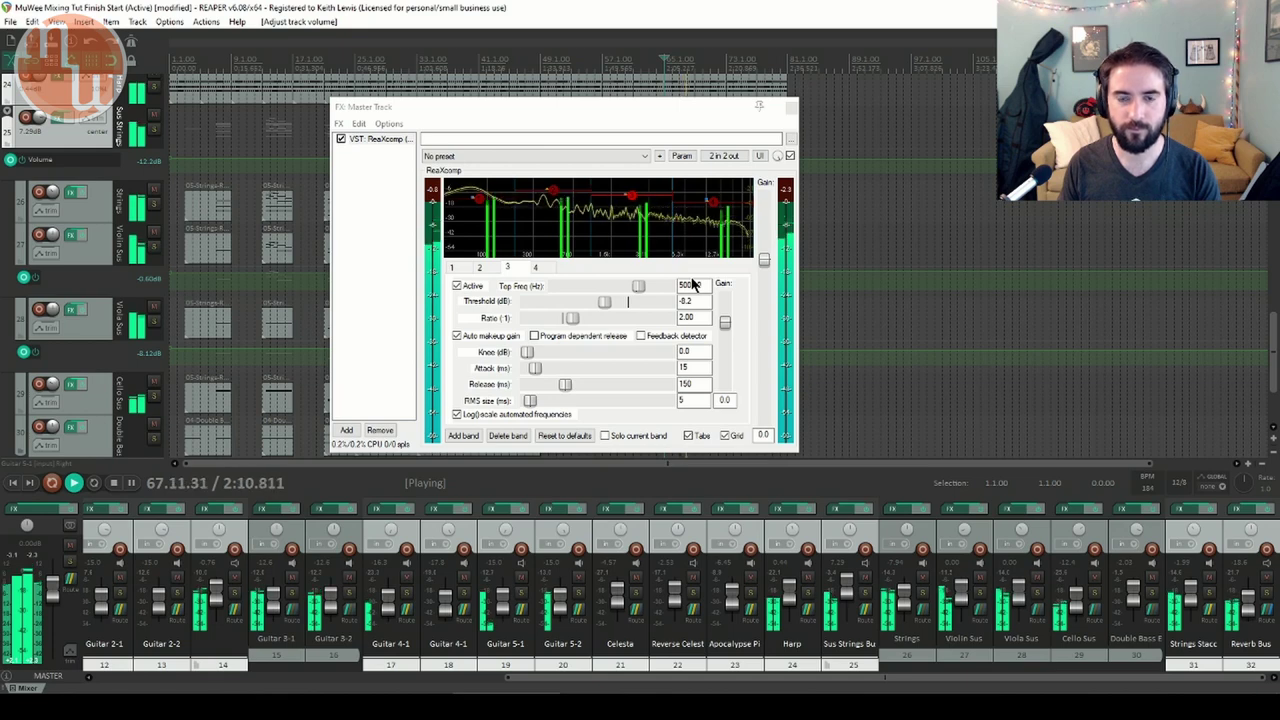
pyautogui.press('space')
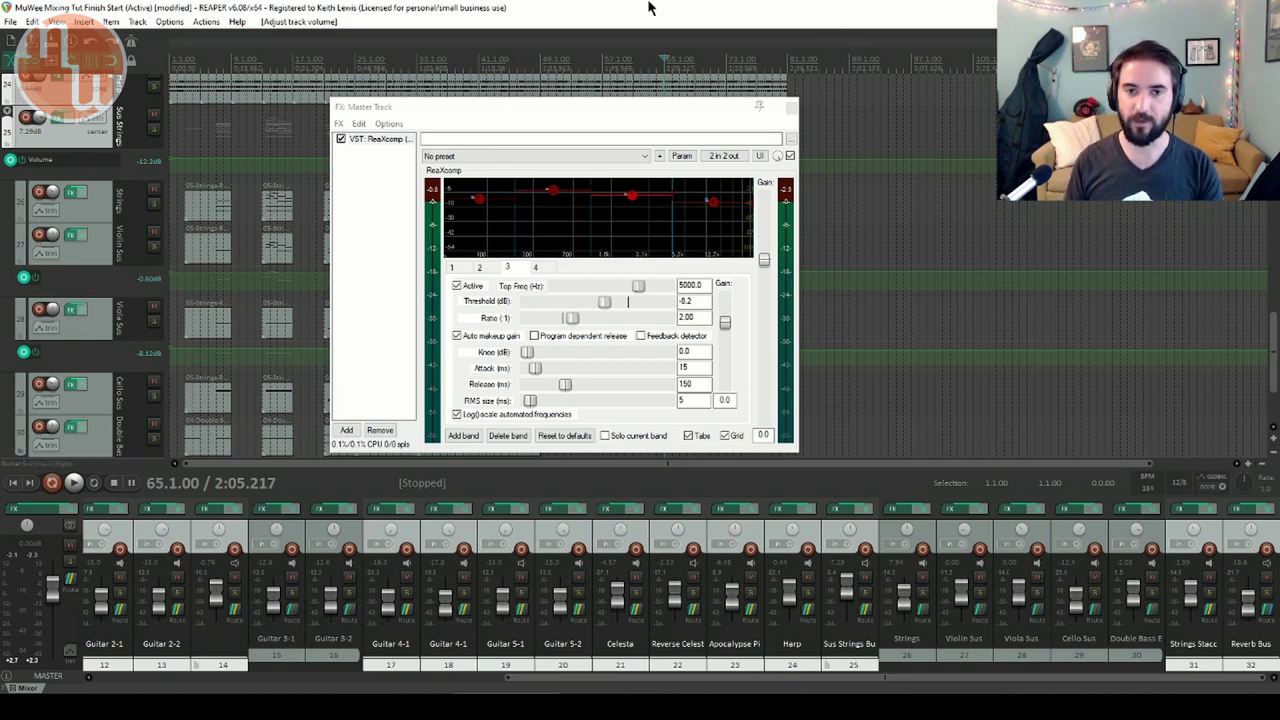
# Play from measure 65 comparing the mix with ReaXcomp bypassed and active, and close the master track's effects window
pyautogui.press('space')
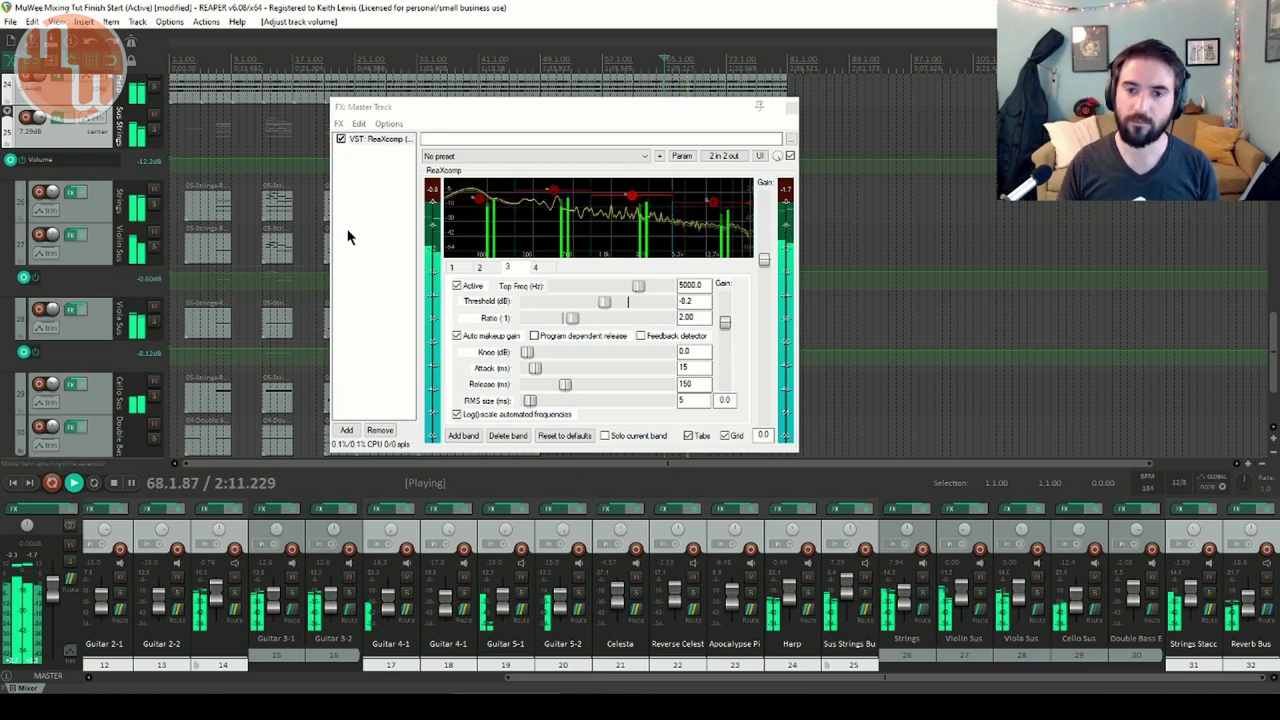
pyautogui.click(341, 140)
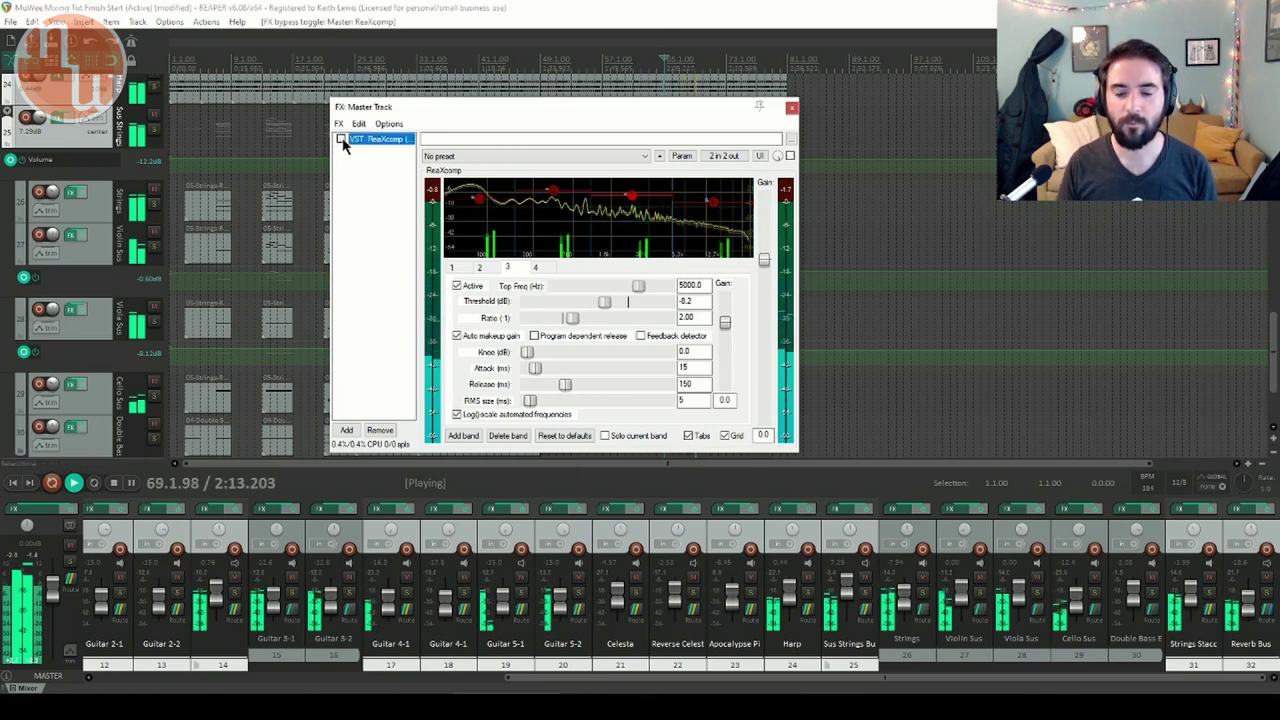
pyautogui.click(341, 140)
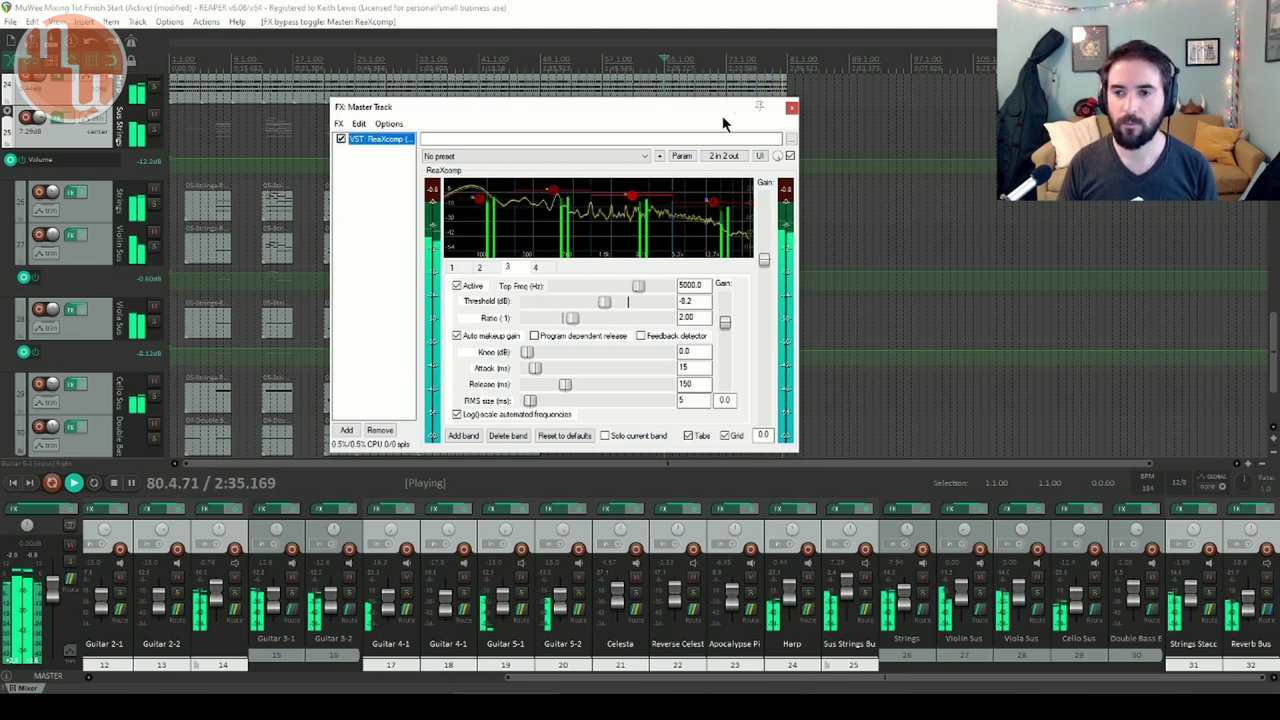
pyautogui.click(791, 109)
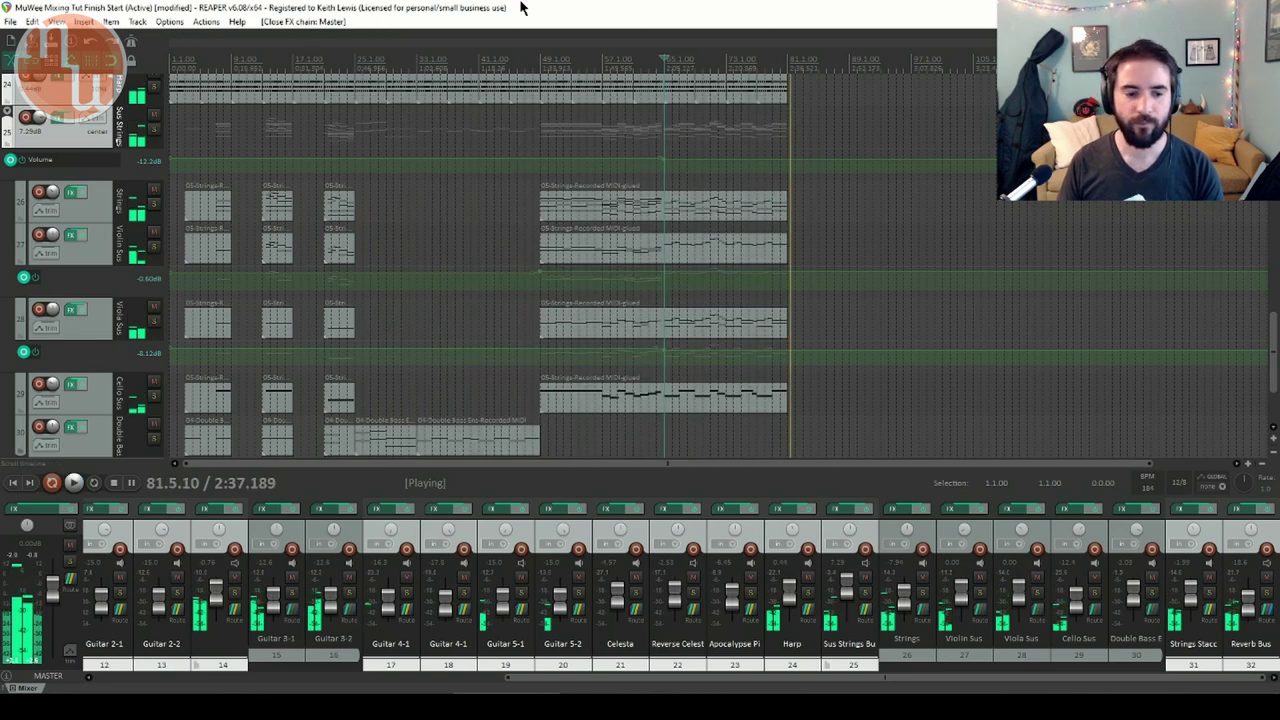
pyautogui.press('space')
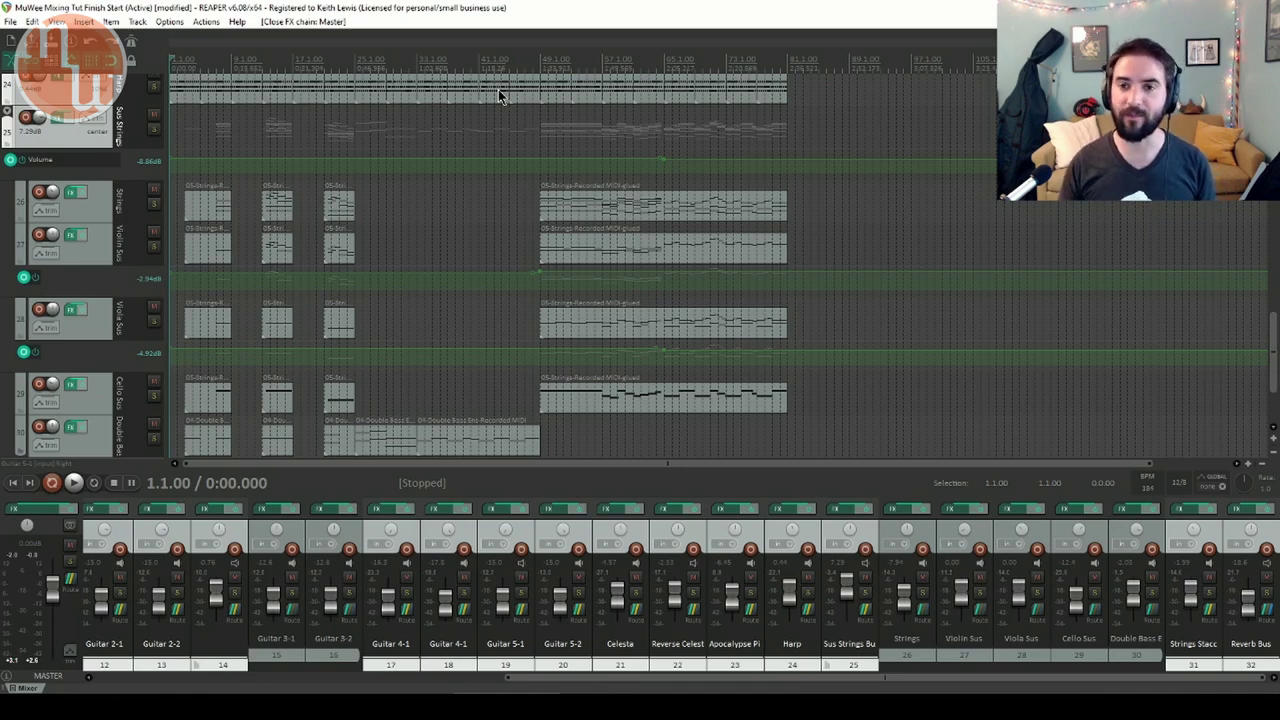
# Add the JS: Master Limiter effect after ReaXcomp on the master track
pyautogui.scroll(-2, 486, 163)
pyautogui.scroll(4, 340, 228)
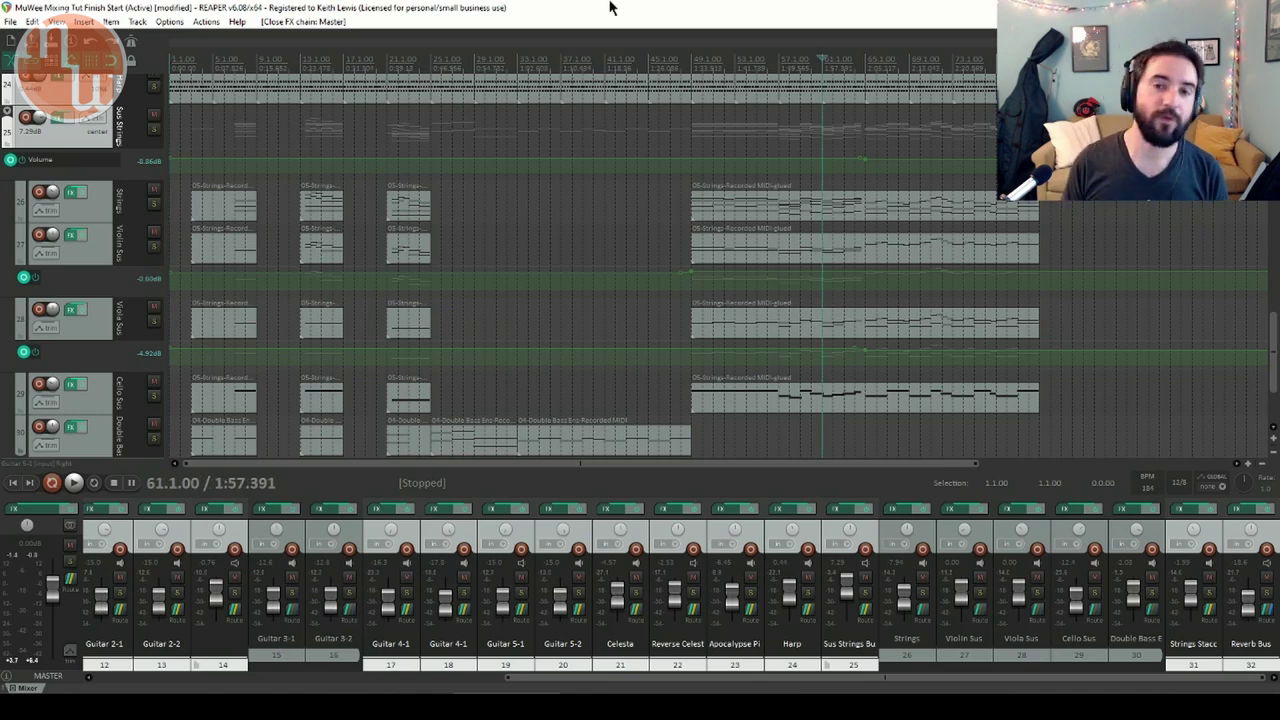
pyautogui.click(42, 510)
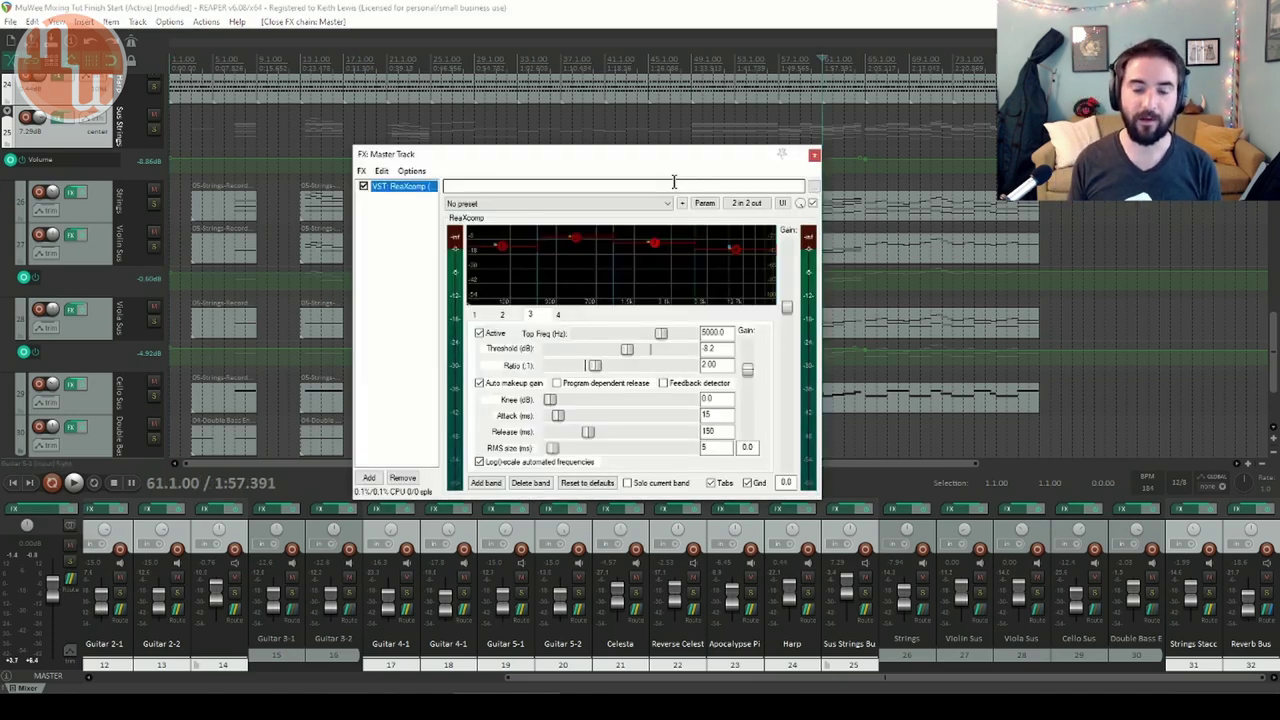
pyautogui.rightClick(388, 222)
pyautogui.click(408, 232)
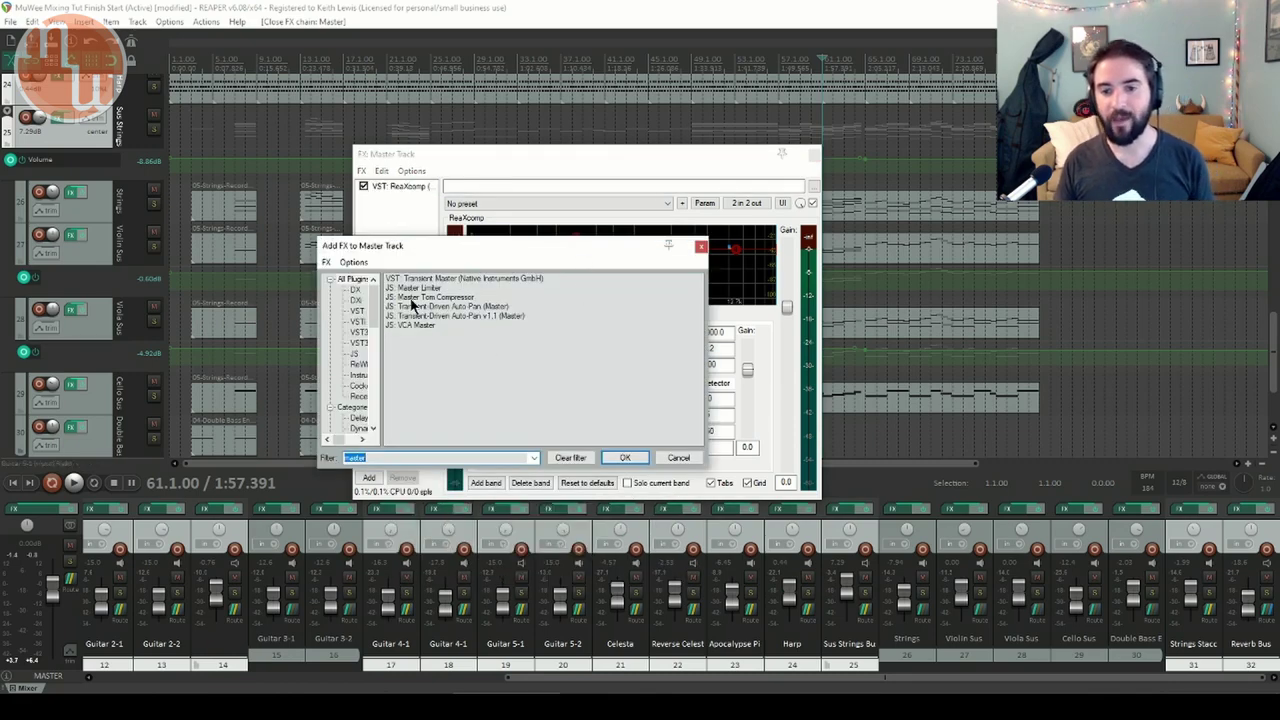
pyautogui.click(411, 289)
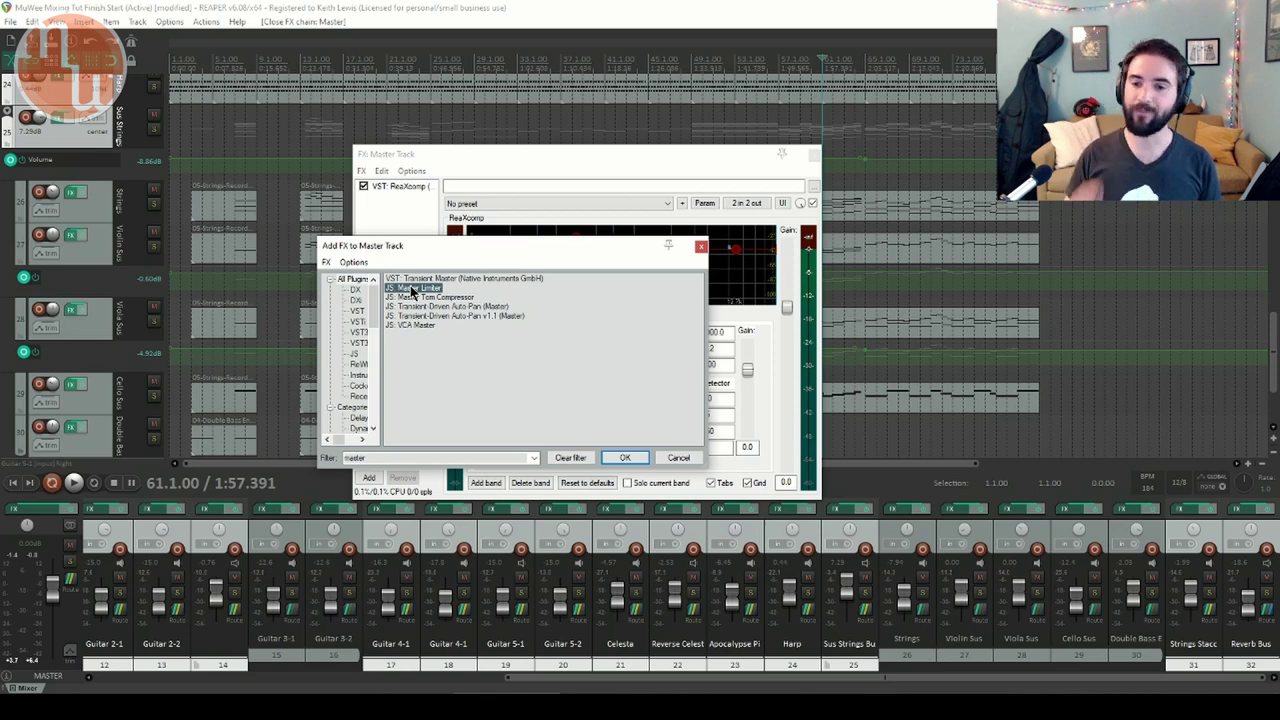
pyautogui.doubleClick(411, 289)
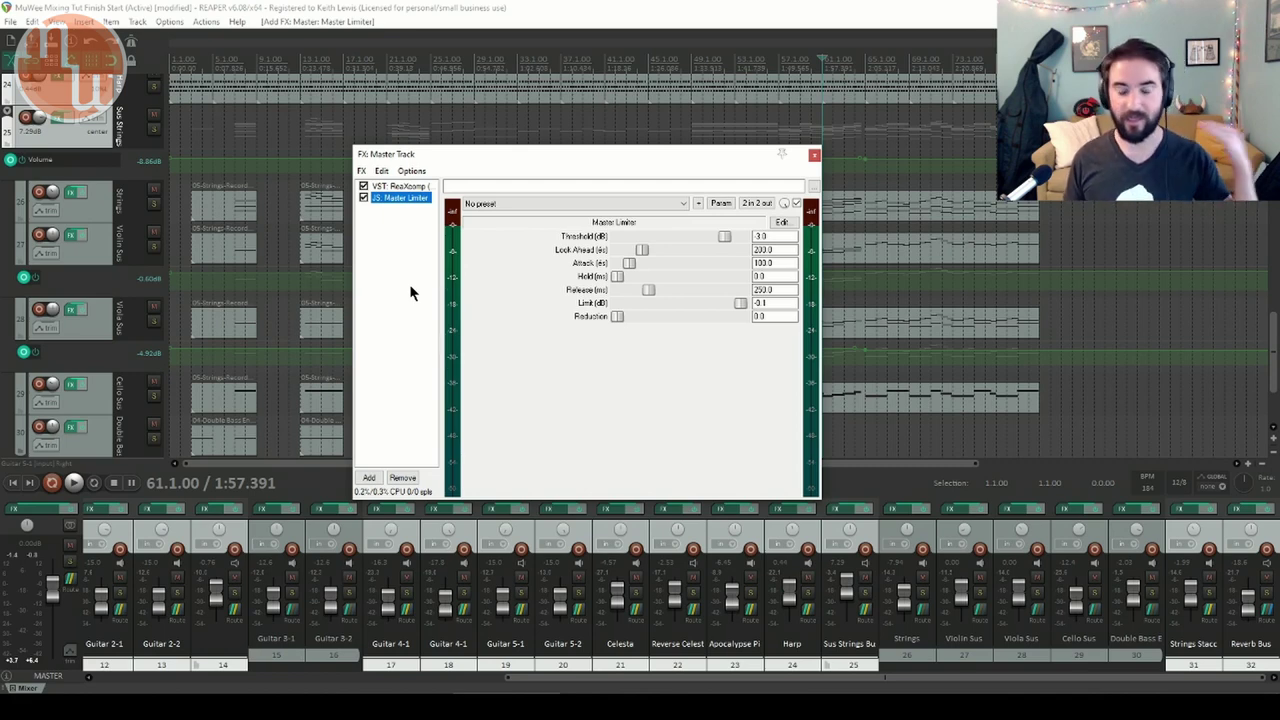
# Set the Master Limiter's threshold to -1.0 dB and close the master track's effects window
pyautogui.click(770, 304)
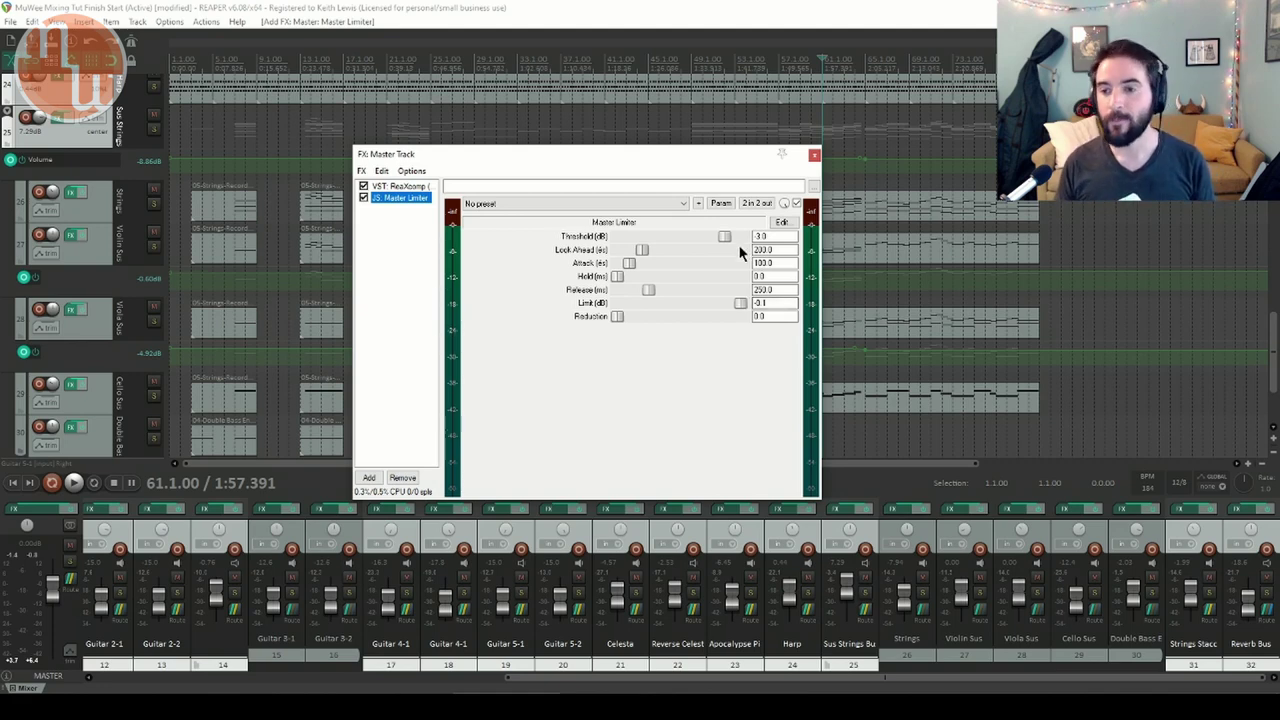
pyautogui.moveTo(726, 238); pyautogui.dragTo(738, 241)
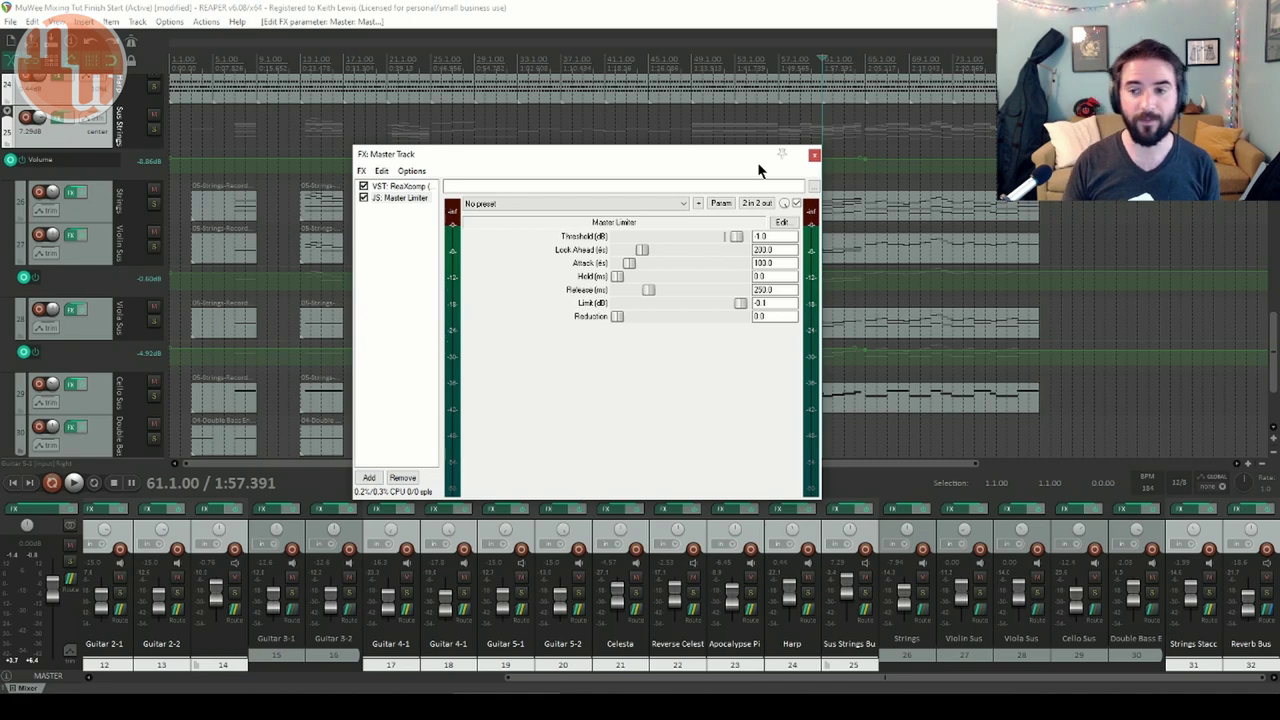
pyautogui.click(814, 155)
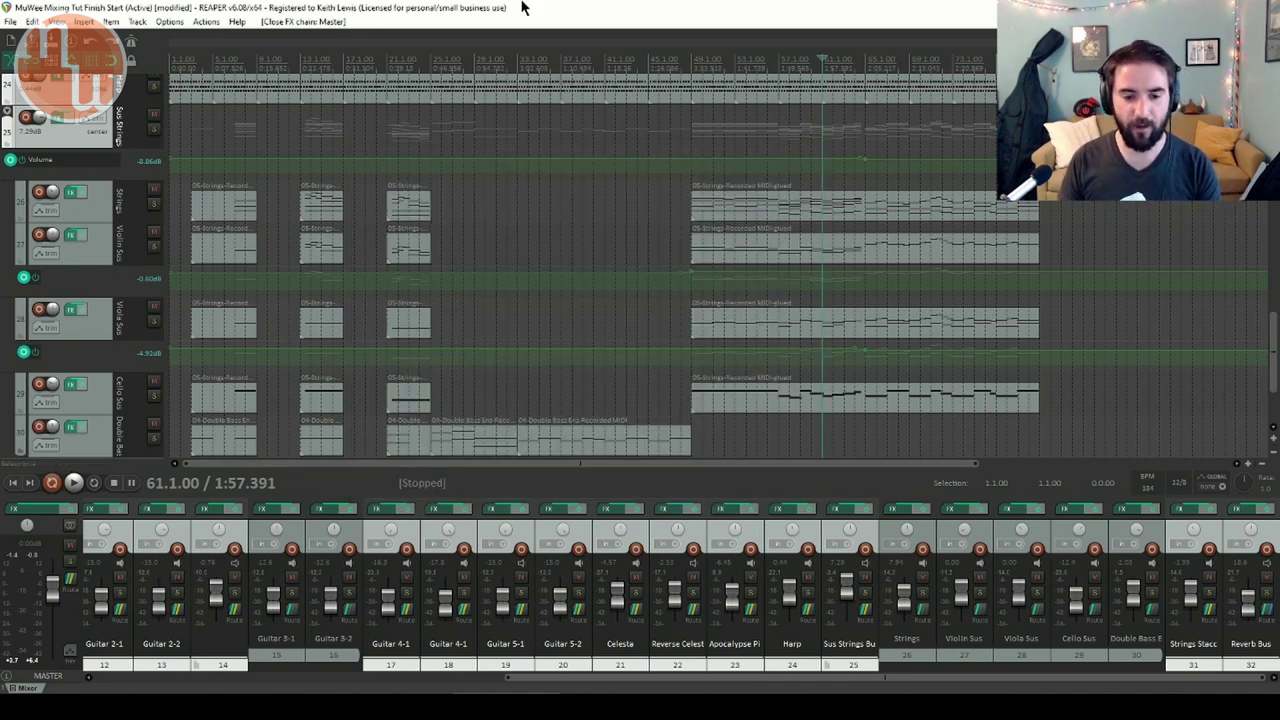
# Play the mix from measure 61 with the Master Limiter active and close the stray M30 Reverb window
pyautogui.press('Home')
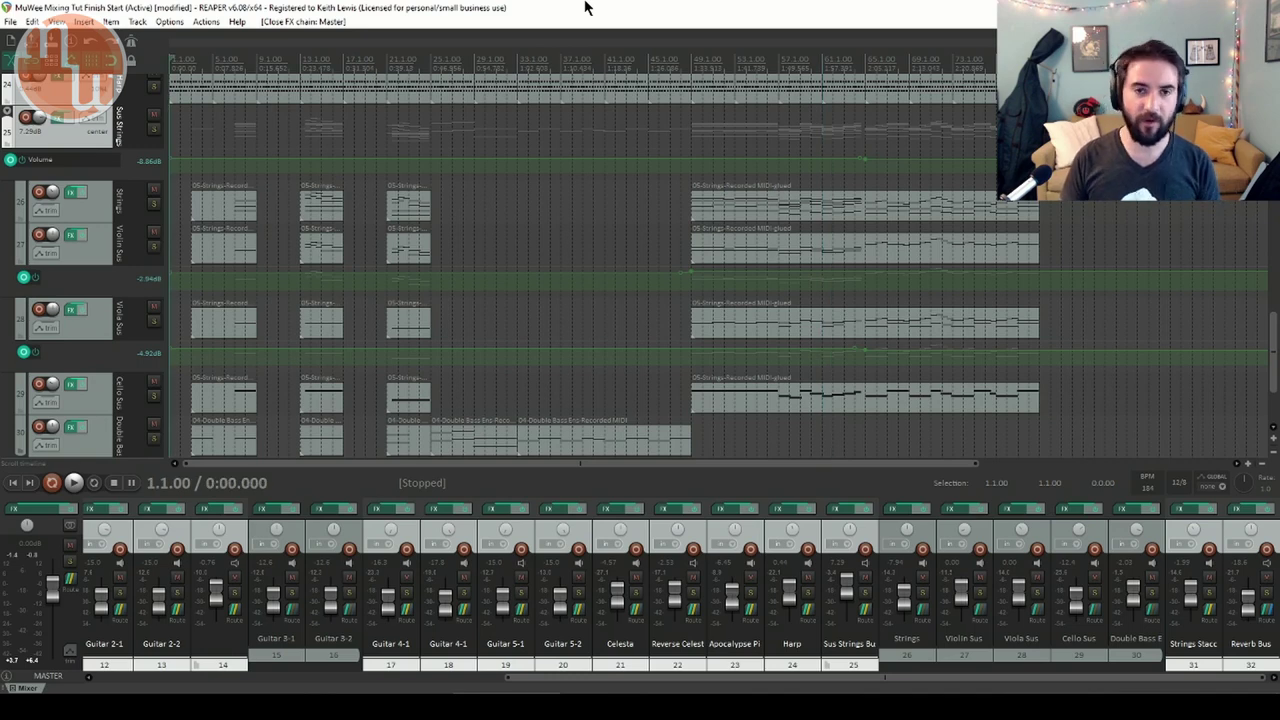
pyautogui.click(825, 60)
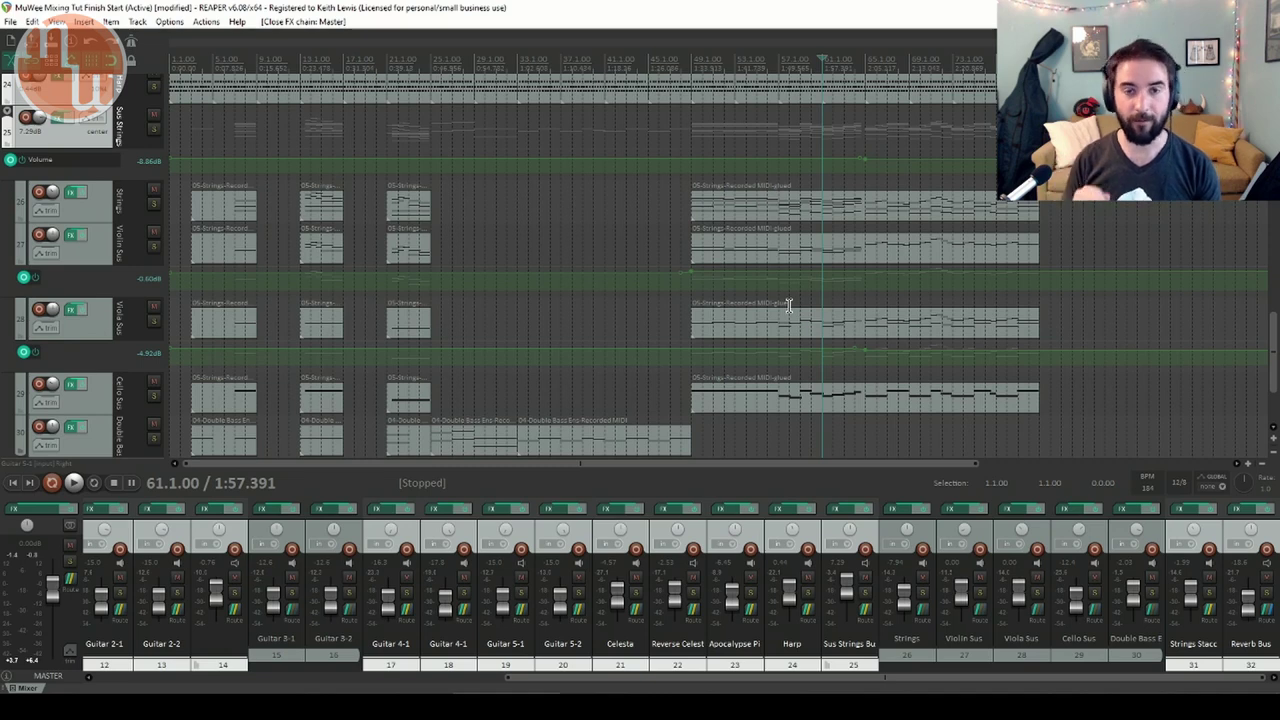
pyautogui.press('space')
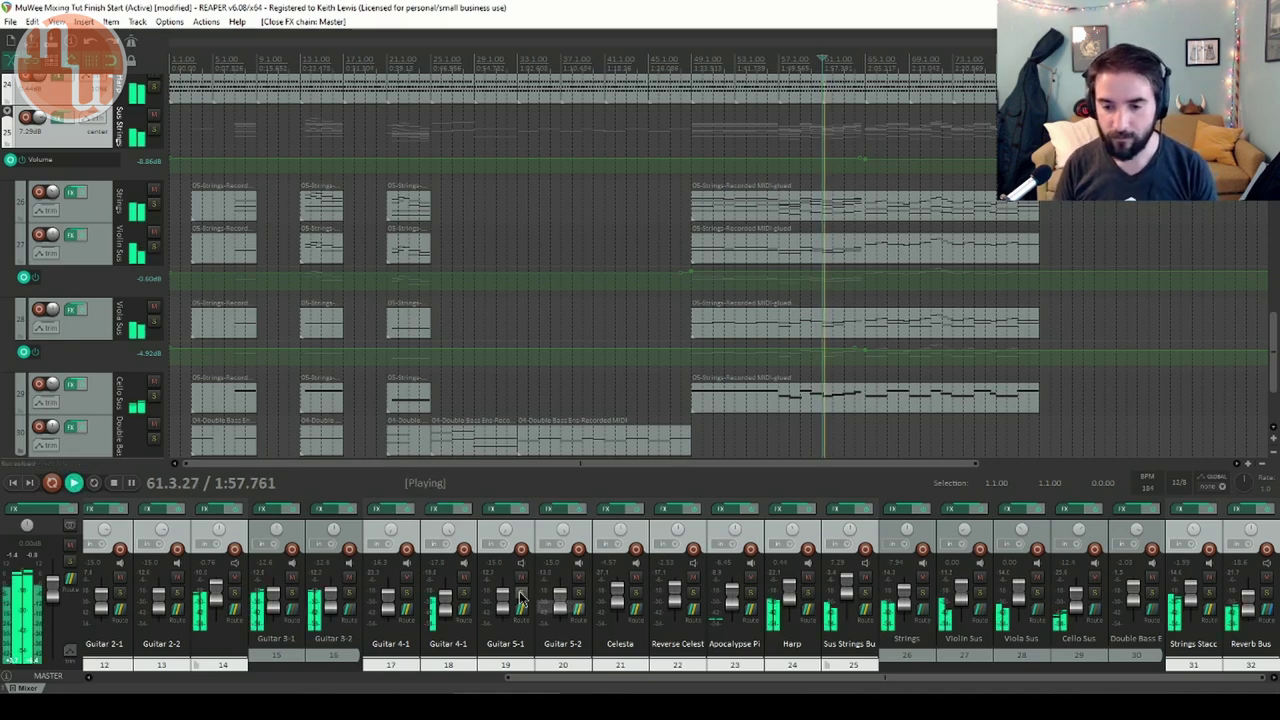
pyautogui.click(576, 606)
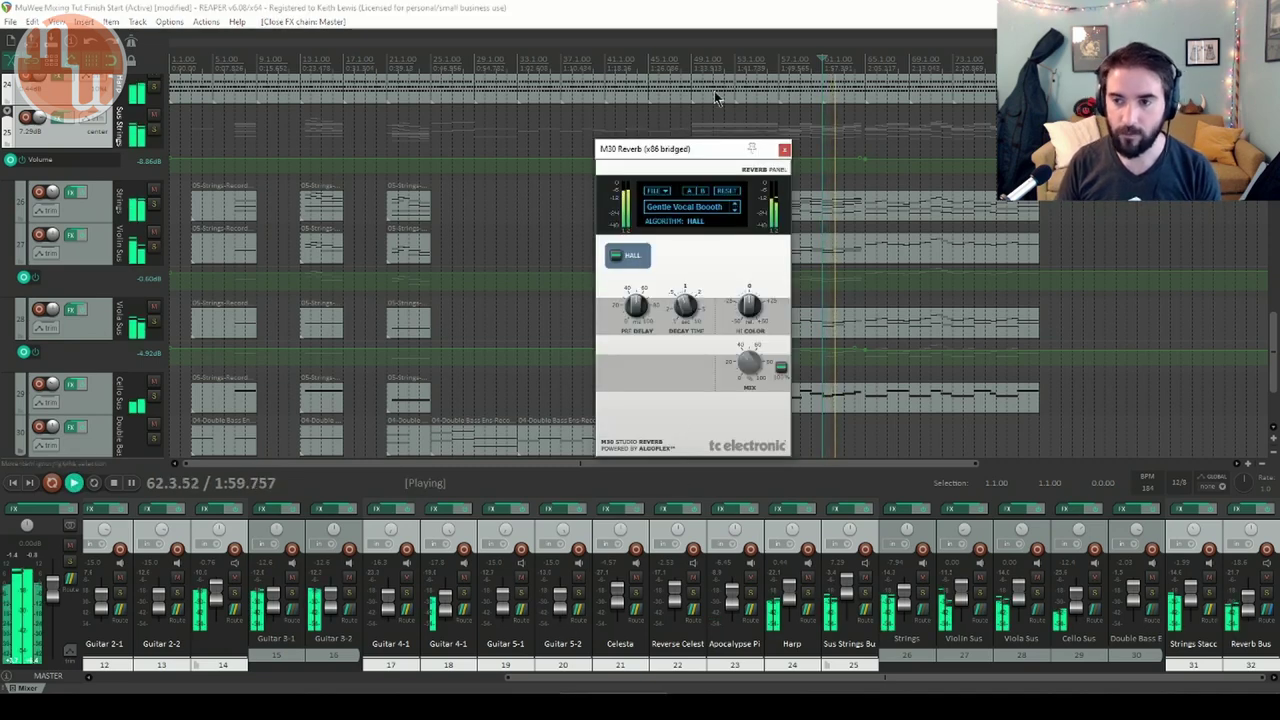
pyautogui.click(784, 149)
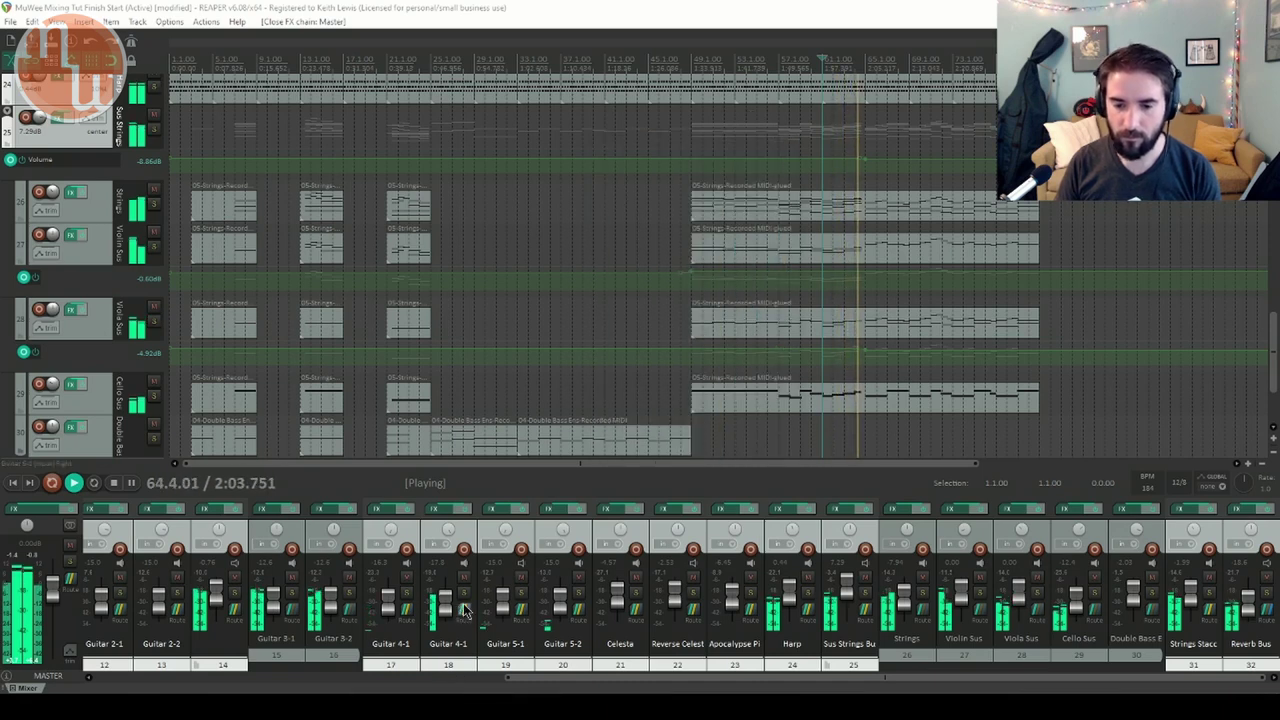
# Raise the volume of all selected tracks together during playback, bringing the Sus Strings Bus to 11.07 dB
pyautogui.moveTo(452, 610)
pyautogui.moveTo(452, 610); pyautogui.dragTo(451, 607)
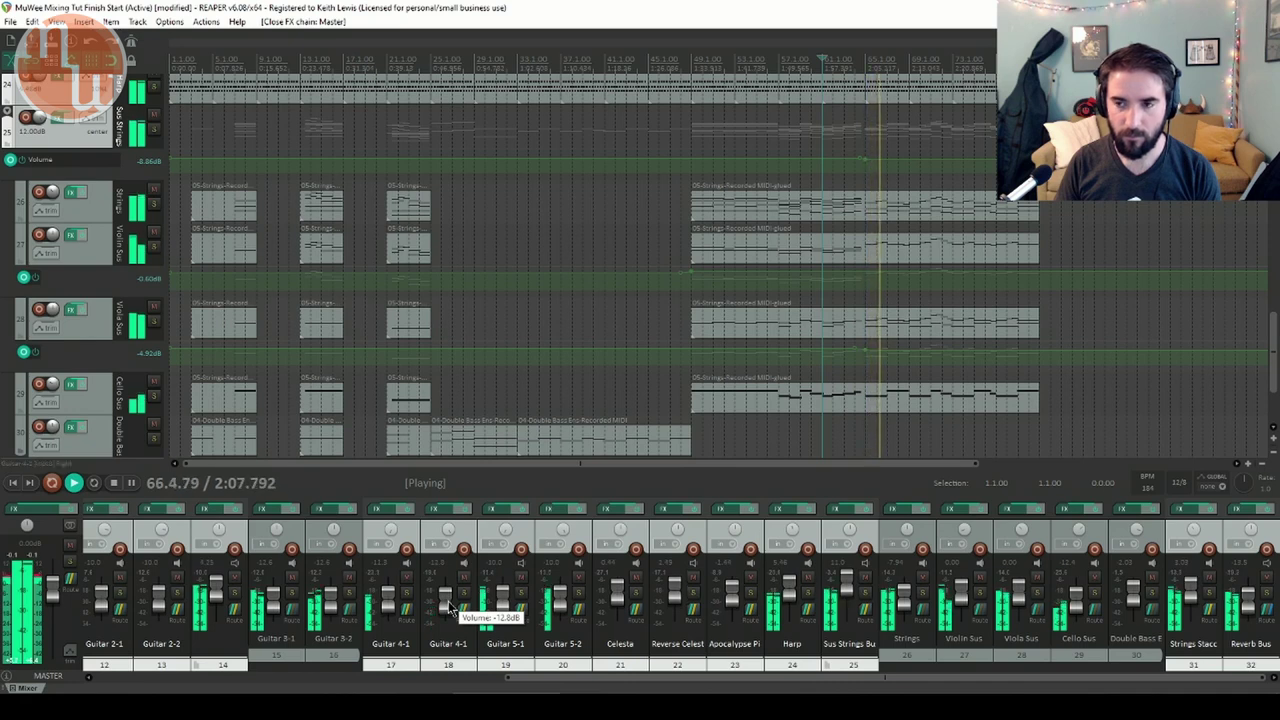
pyautogui.moveTo(451, 607); pyautogui.dragTo(448, 602)
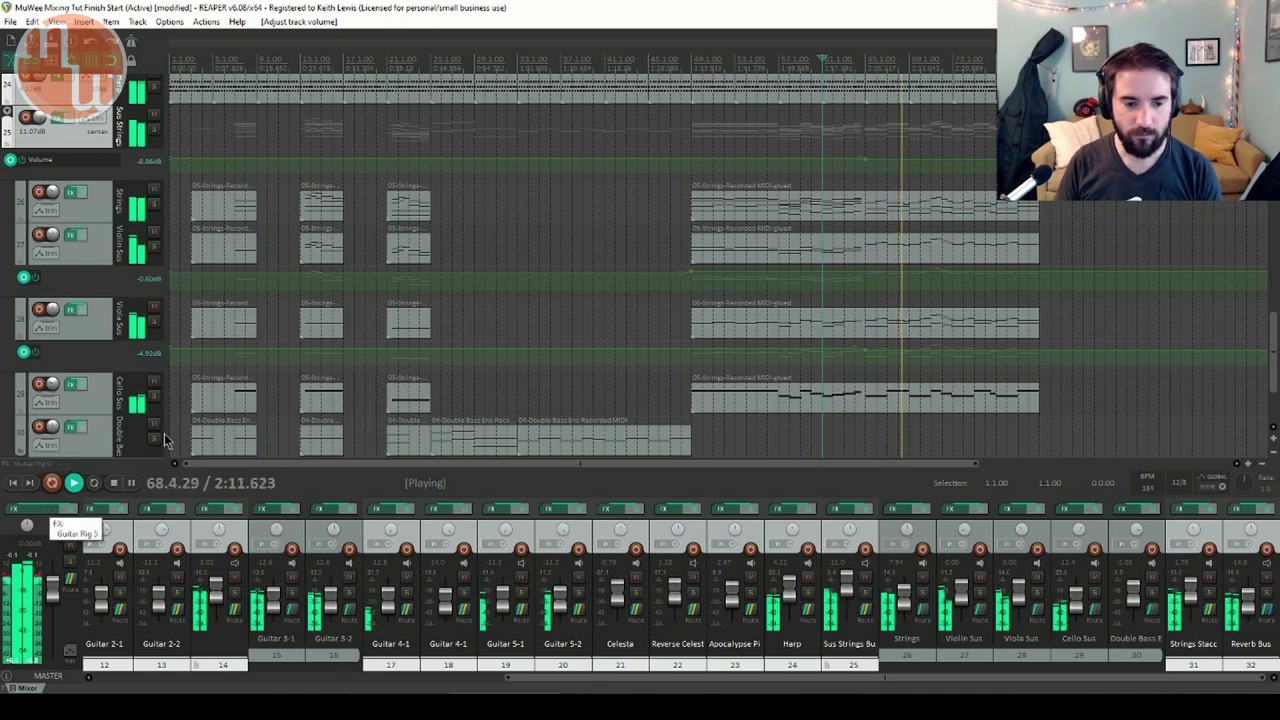
# Open the master track's effects window to examine the Master Limiter's reduction during playback, and stop the mix
pyautogui.click(14, 508)
pyautogui.moveTo(539, 166); pyautogui.dragTo(736, 102)
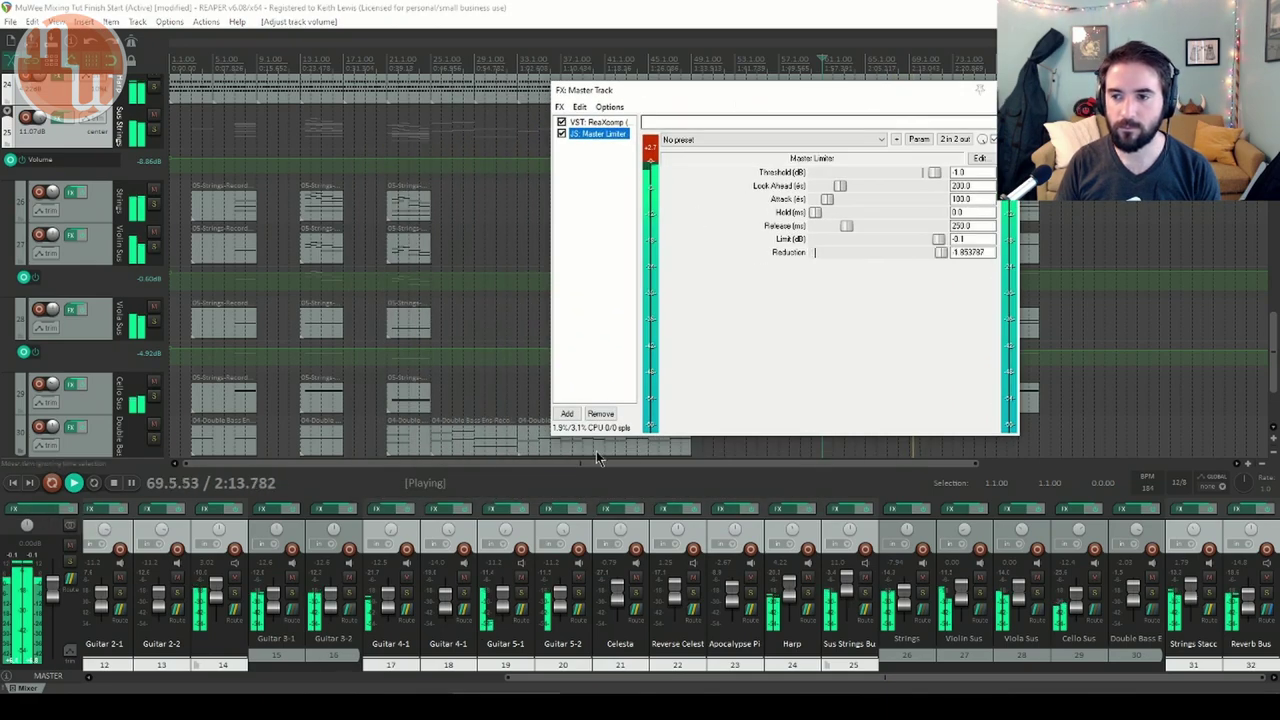
pyautogui.press('space')
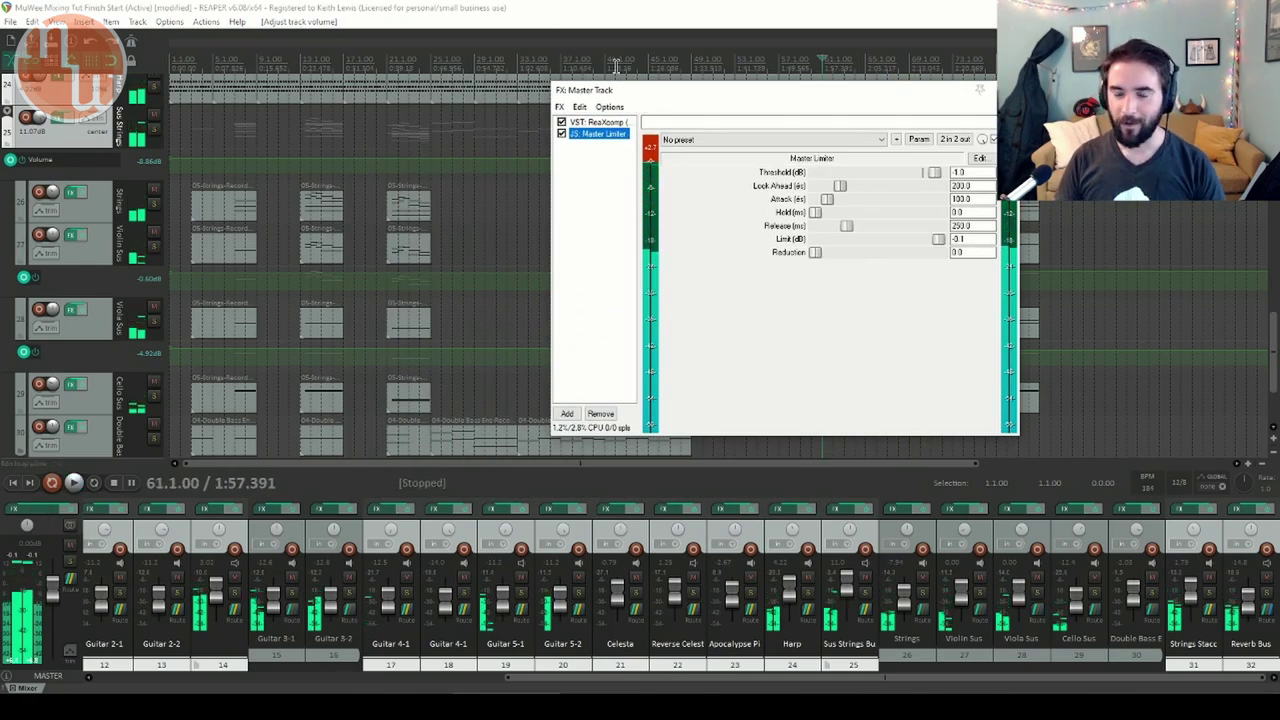
pyautogui.moveTo(764, 93); pyautogui.dragTo(483, 149)
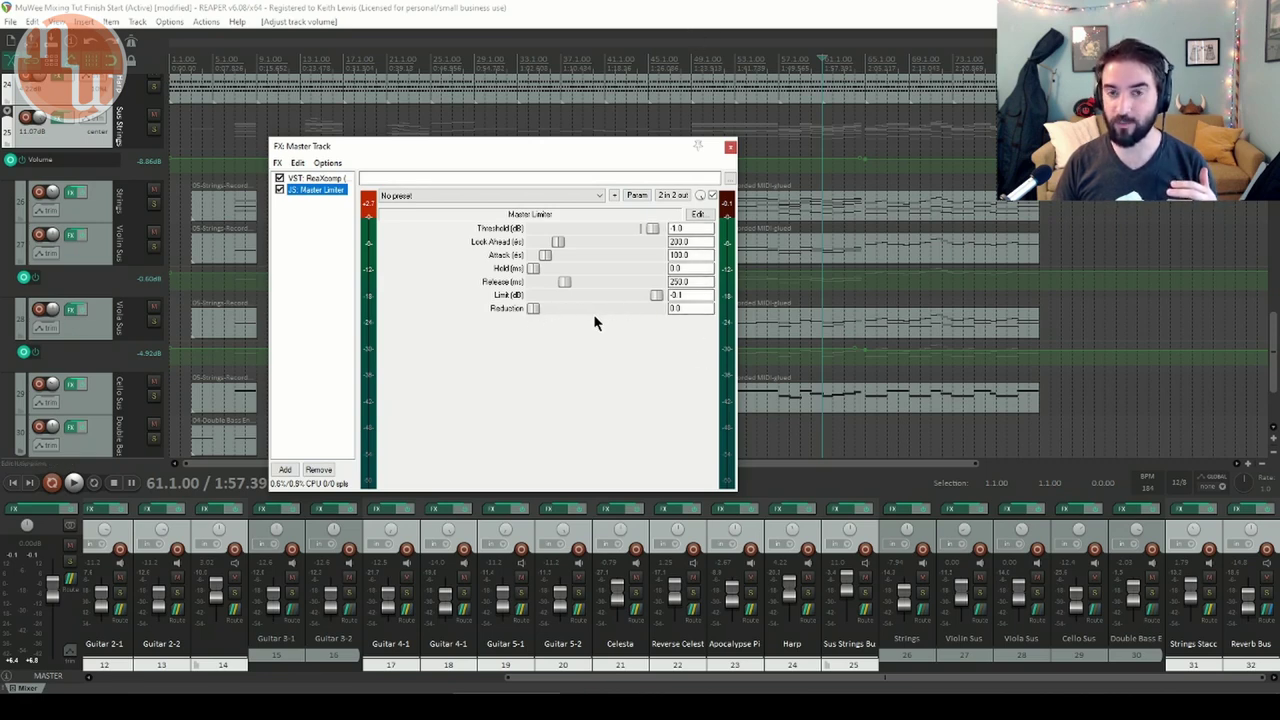
pyautogui.click(677, 308)
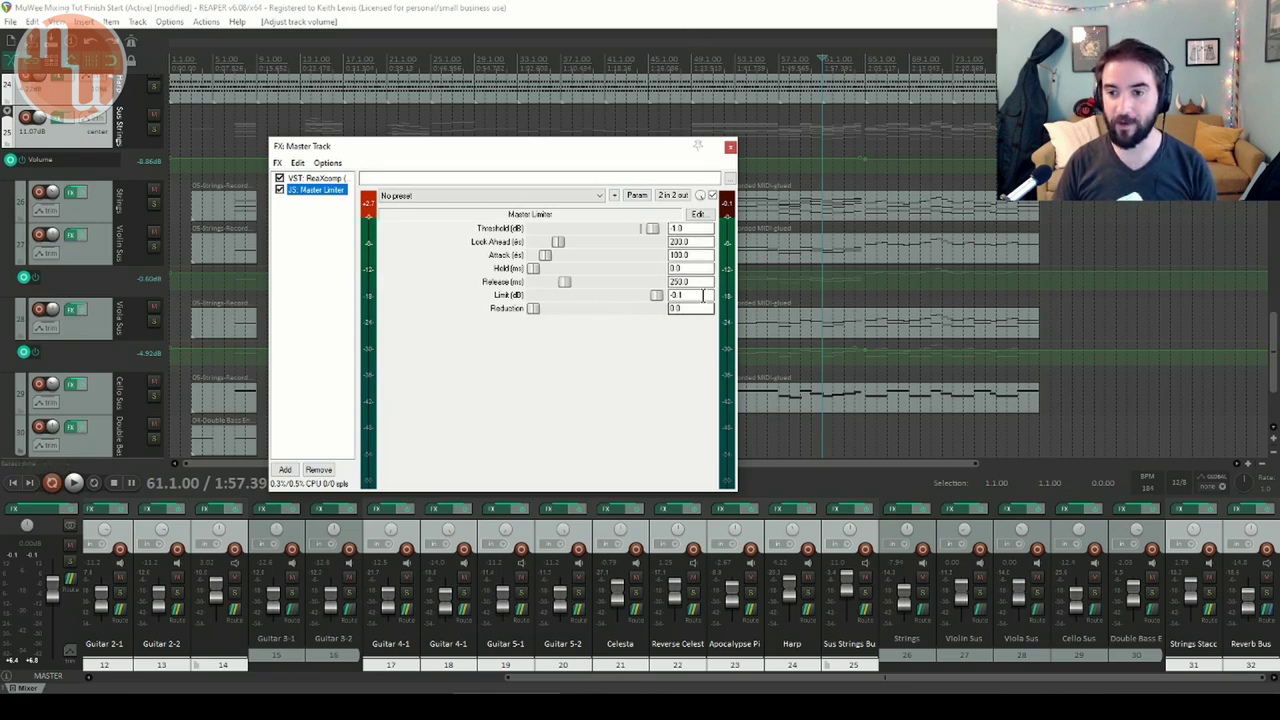
# Play from measure 61 while pushing the selected tracks' volume up, with Celesta at +2.75 dB, to test the Master Limiter
pyautogui.press('space')
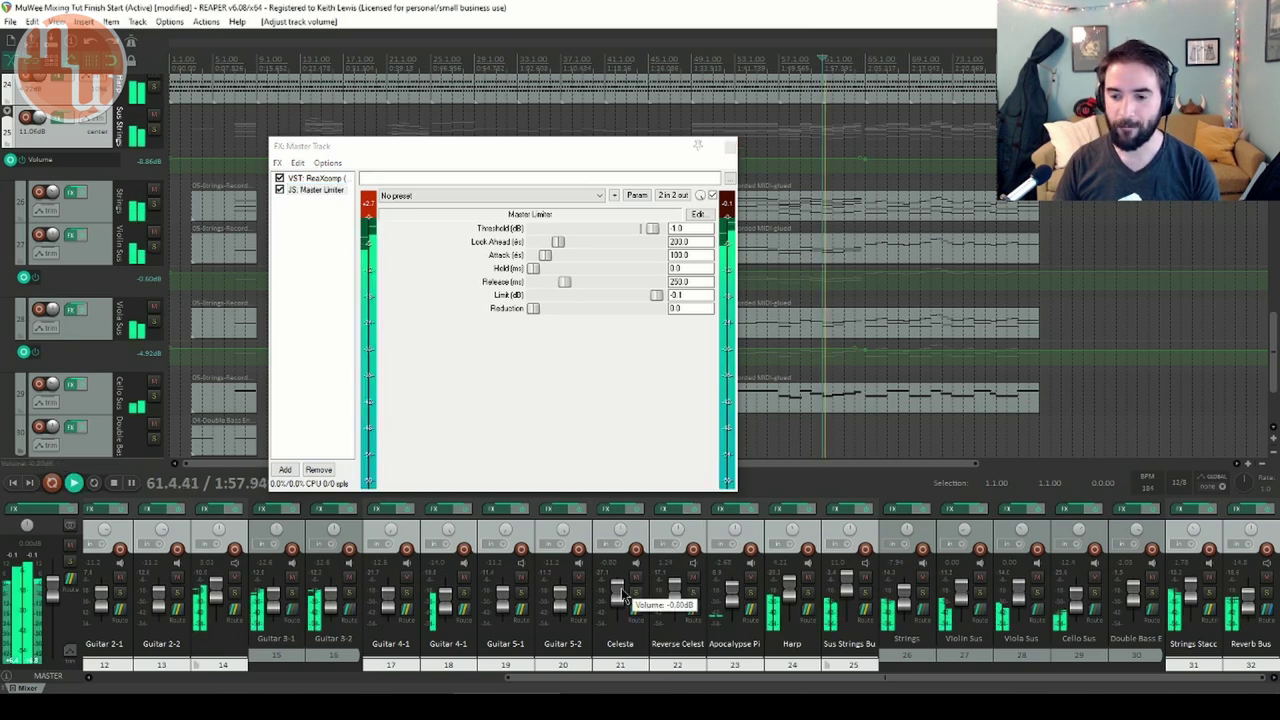
pyautogui.scroll(-4, 618, 592)
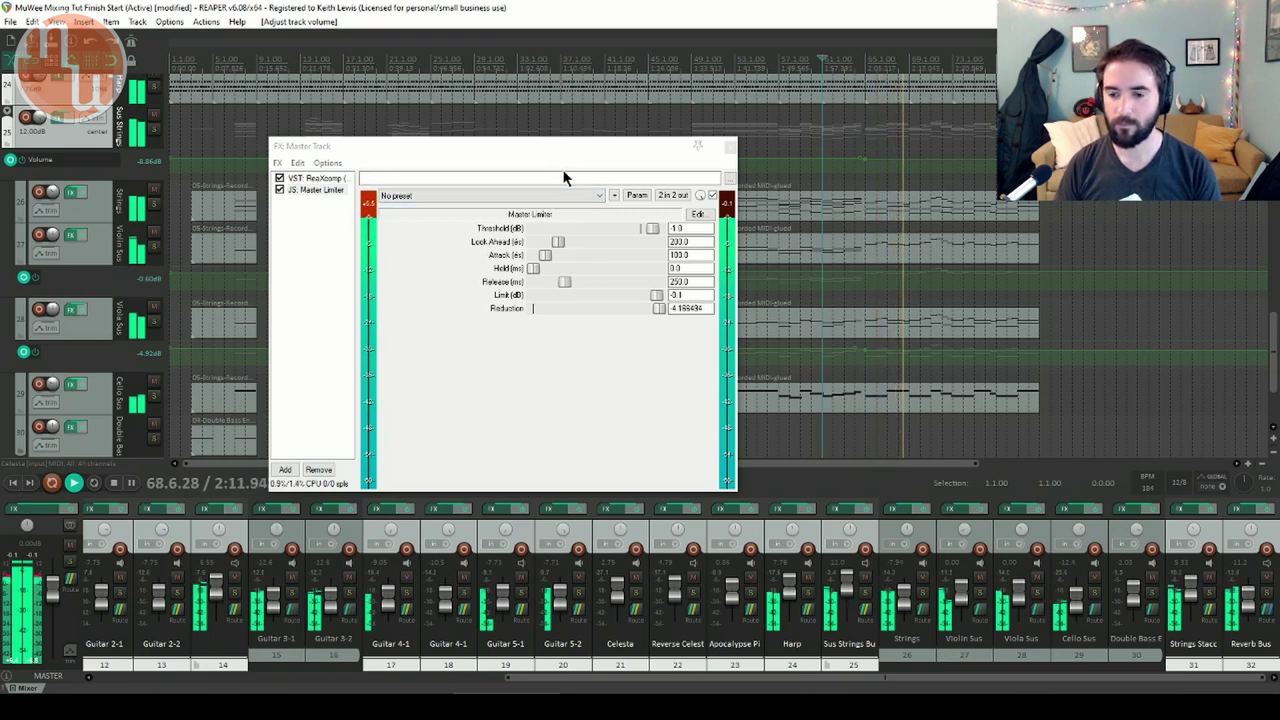
pyautogui.press('space')
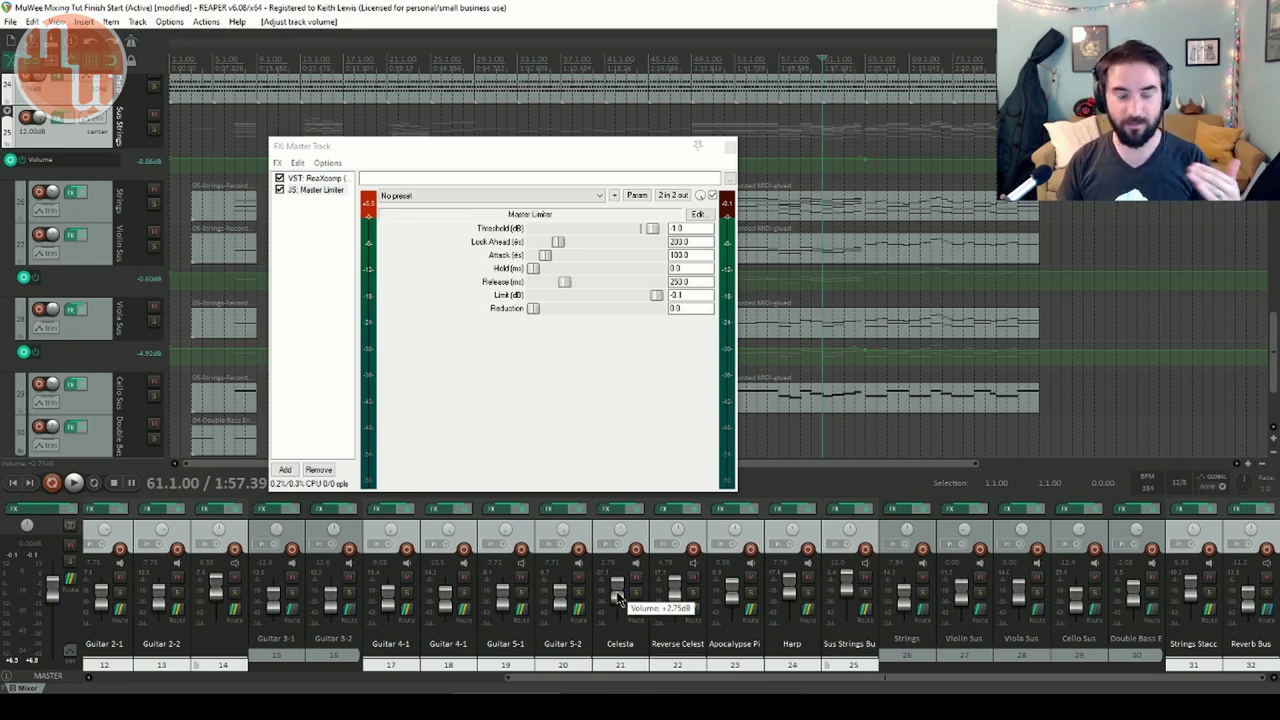
# Lower the selected tracks together, exclude the Reverb Bus from the selection, and adjust the rest during playback, with Strings Stacc at 0.75 dB
pyautogui.scroll(-4, 618, 598)
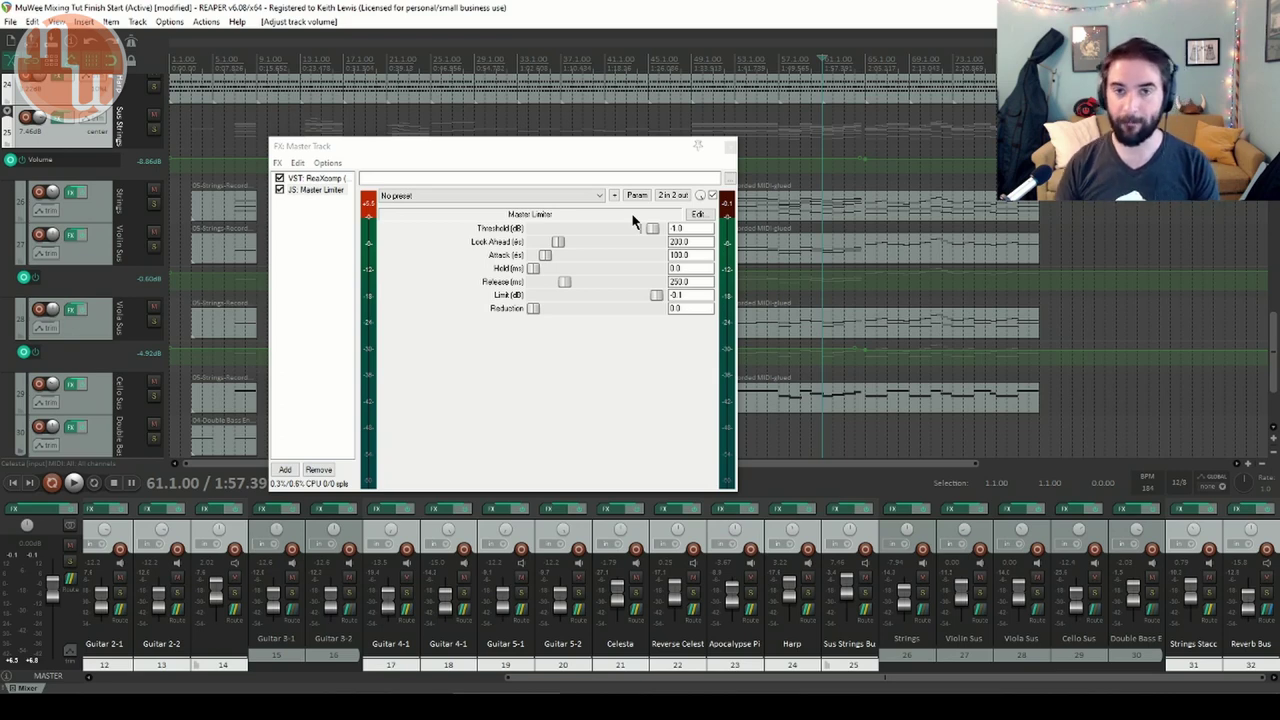
pyautogui.press('space')
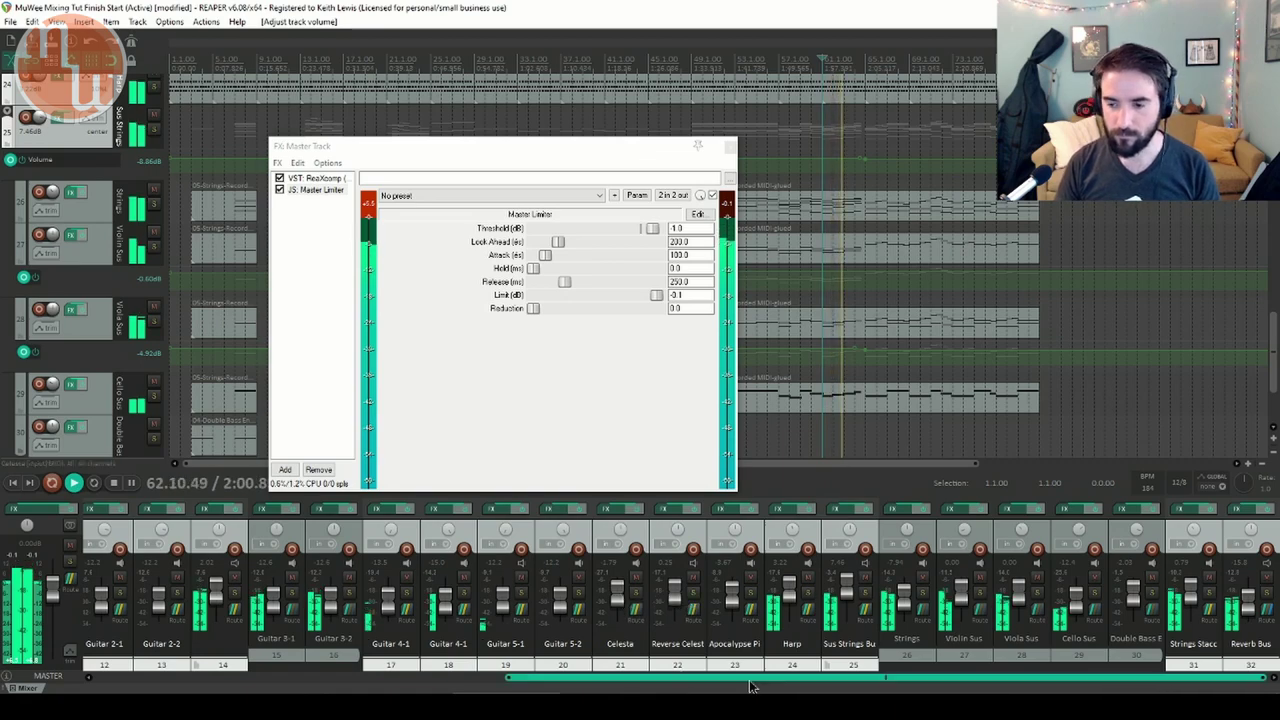
pyautogui.keyDown('ctrl'); pyautogui.click(1239, 538); pyautogui.keyUp('ctrl')
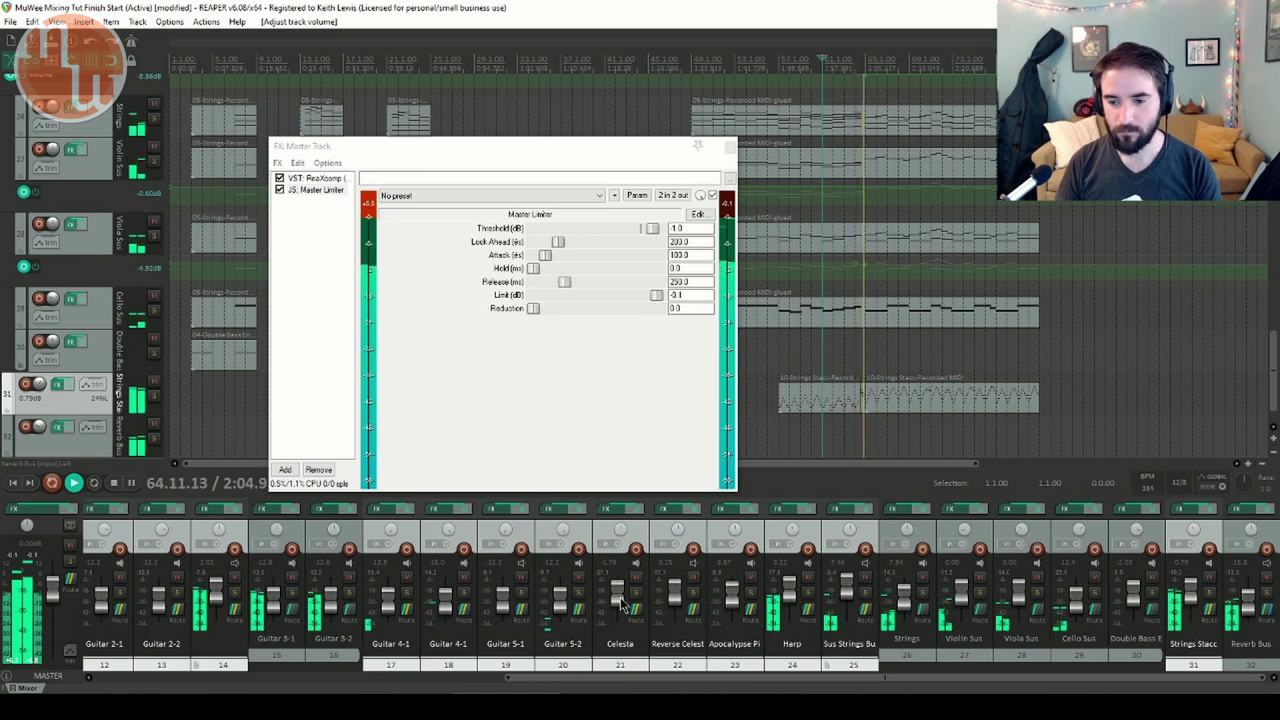
pyautogui.moveTo(620, 603)
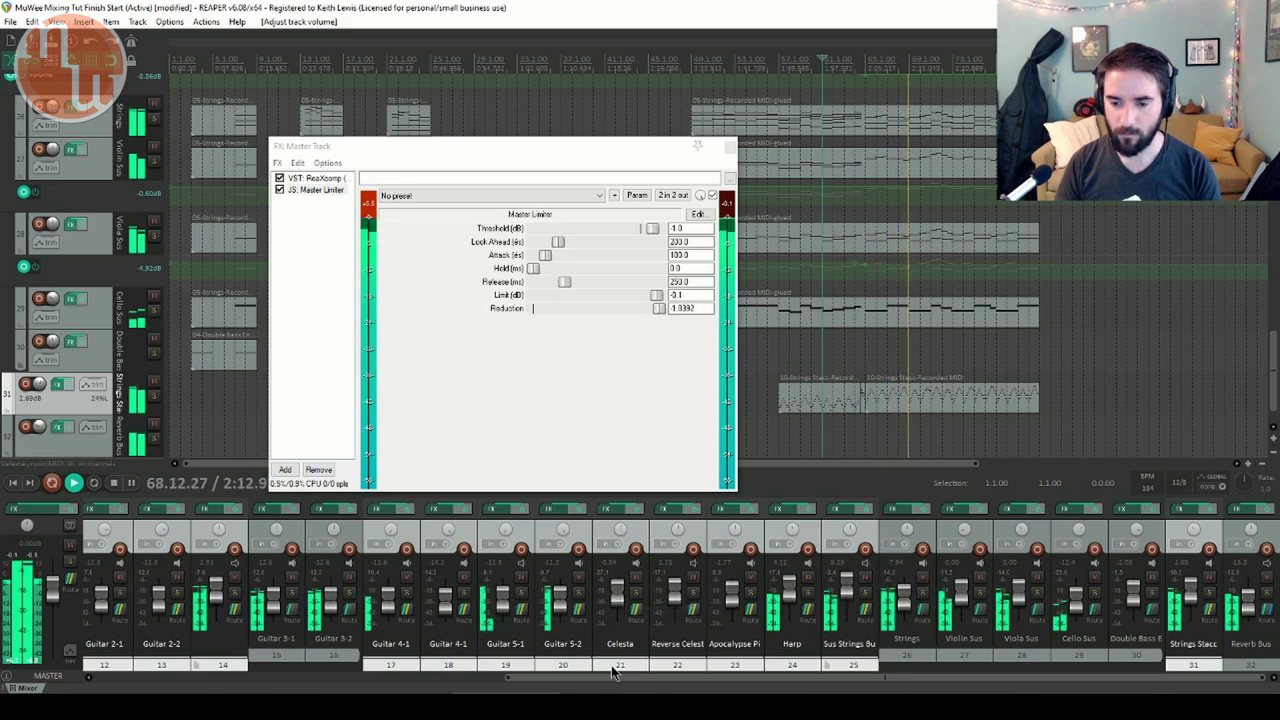
pyautogui.moveTo(618, 594); pyautogui.dragTo(618, 597)
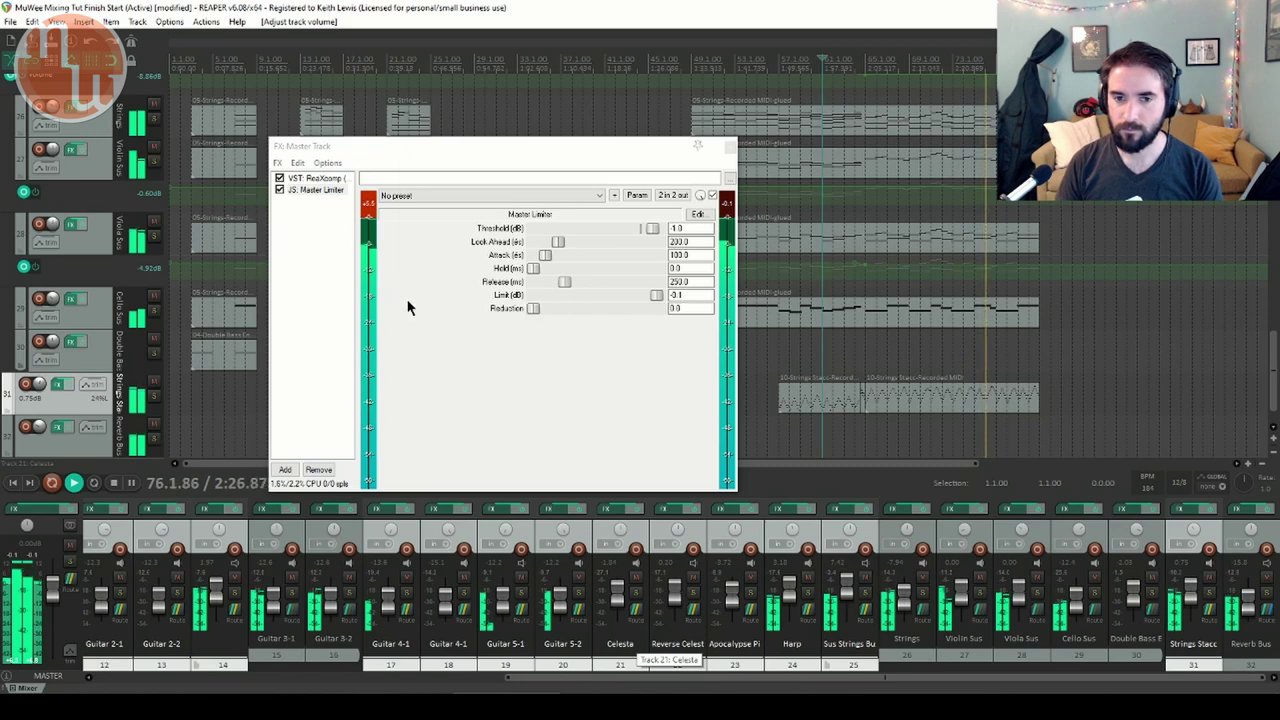
# Compare the loud section with the Master Limiter bypassed and active, stop playback, and close the master track's effects window
pyautogui.click(280, 190)
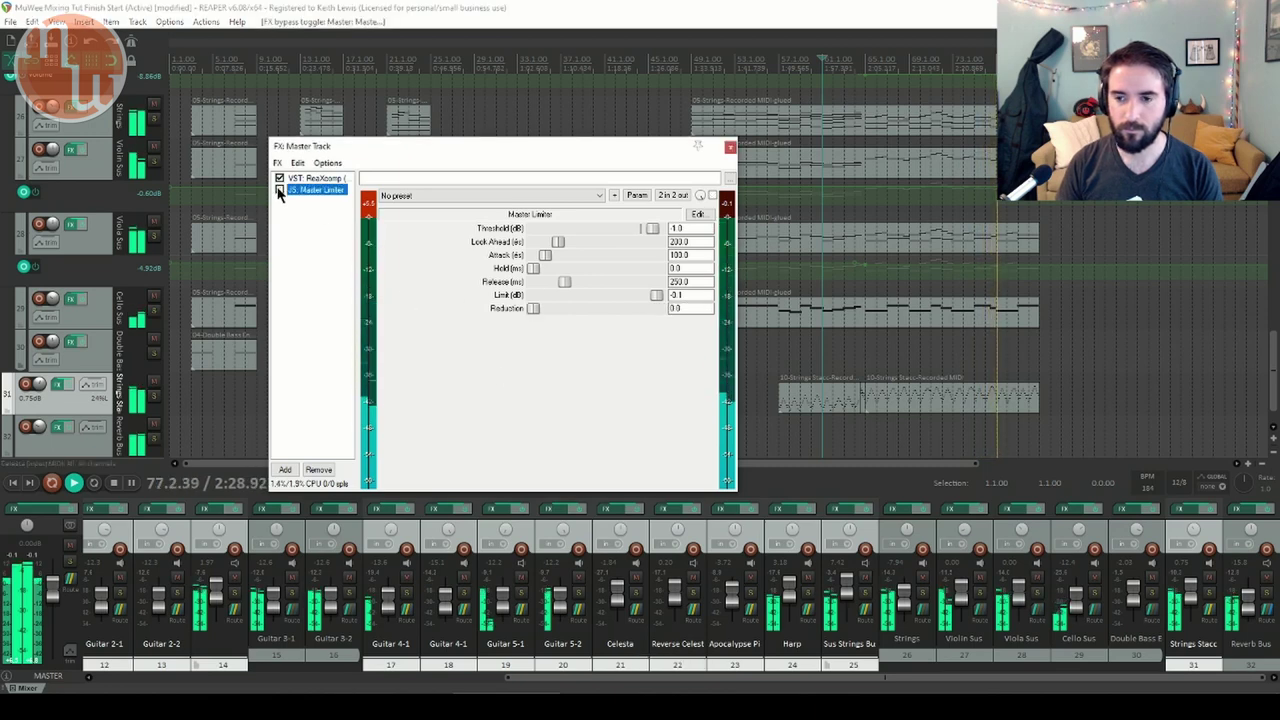
pyautogui.click(280, 190)
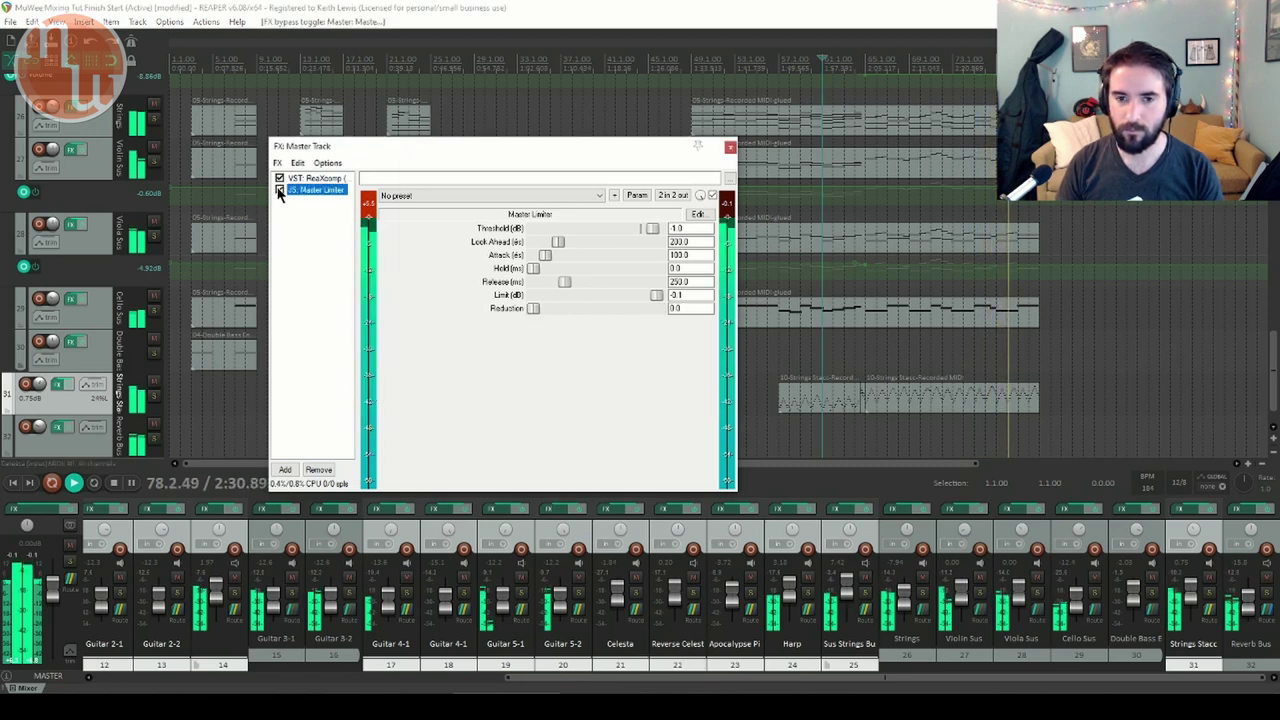
pyautogui.click(477, 8)
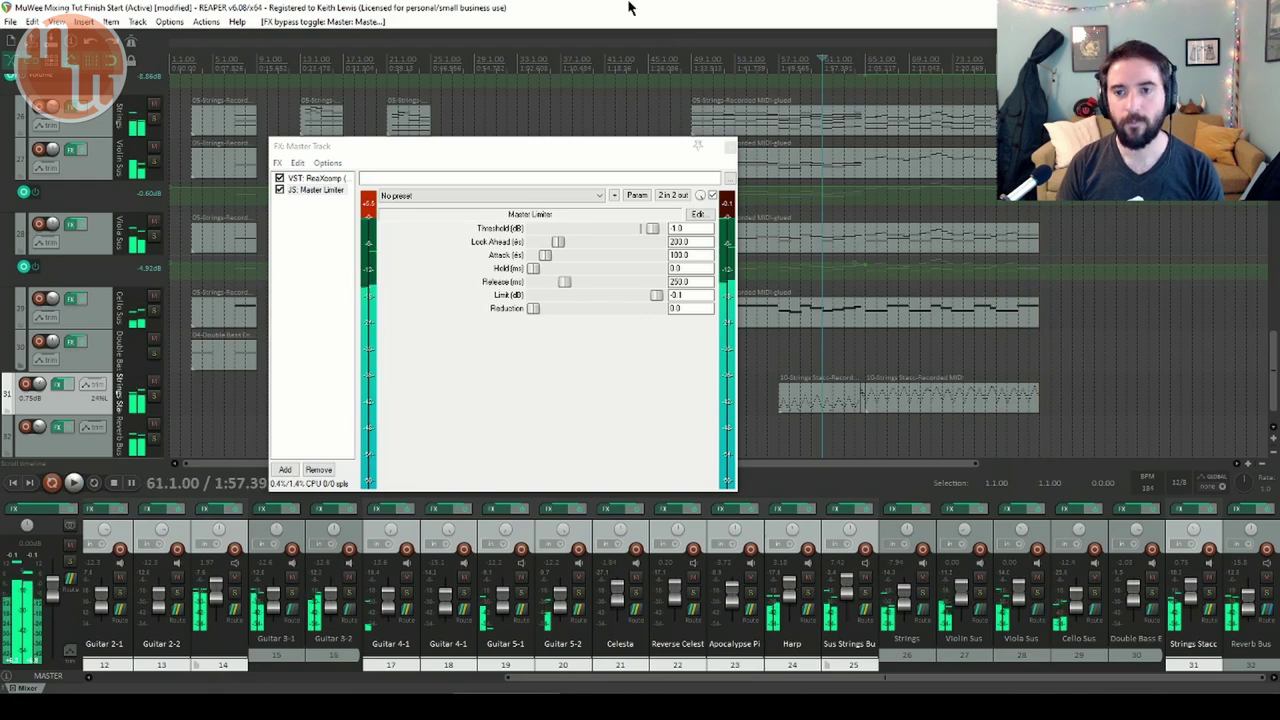
pyautogui.press('space')
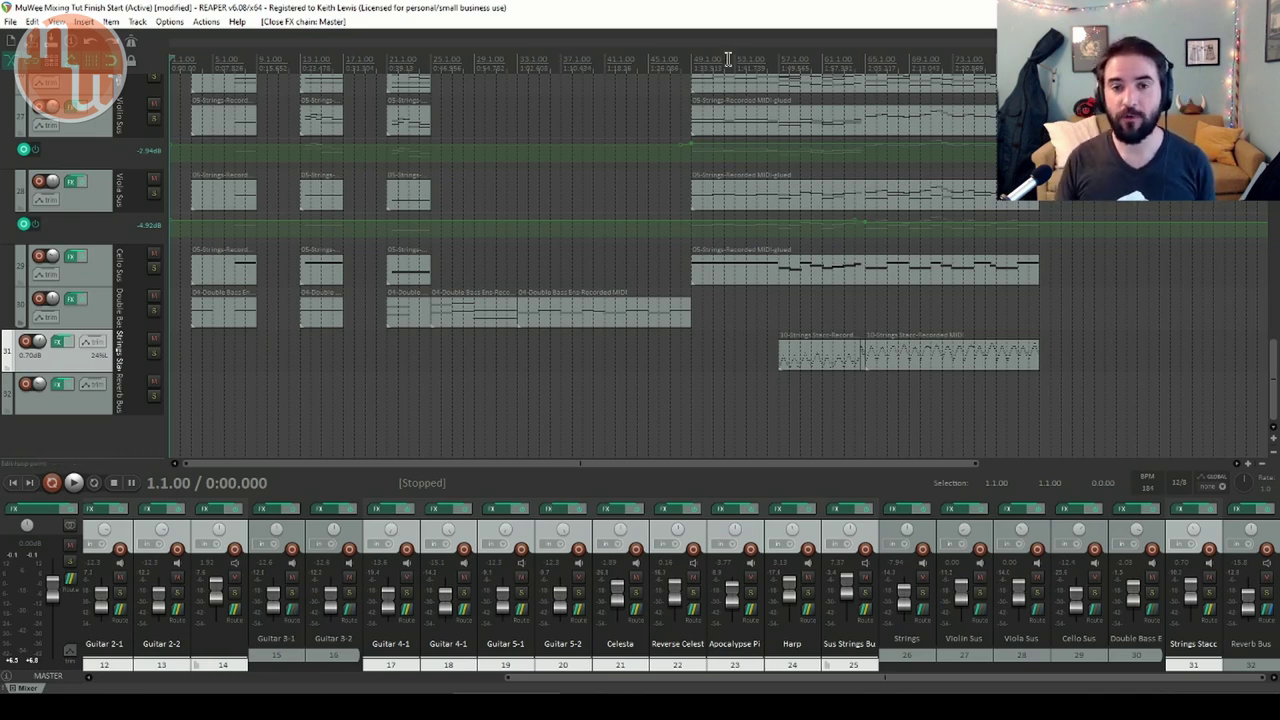
# Return the edit cursor to the beginning of the song at measure 1 and play the mix from there
pyautogui.click(236, 58)
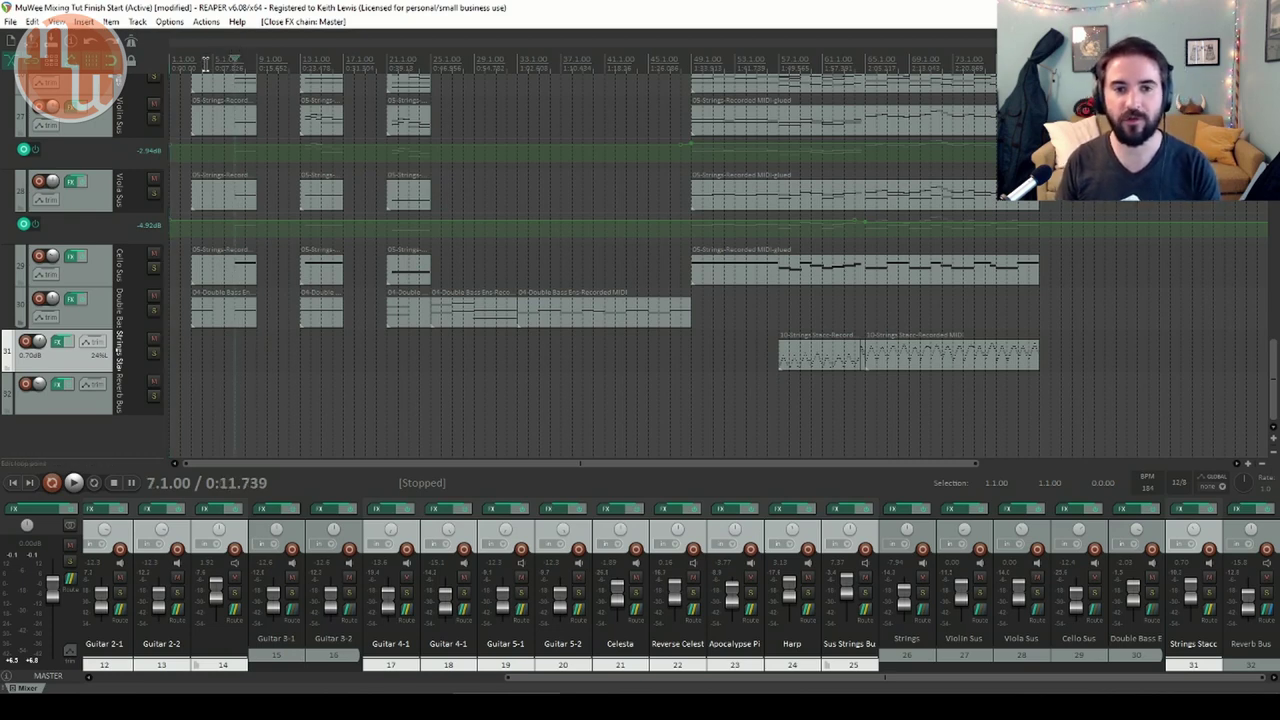
pyautogui.click(180, 63)
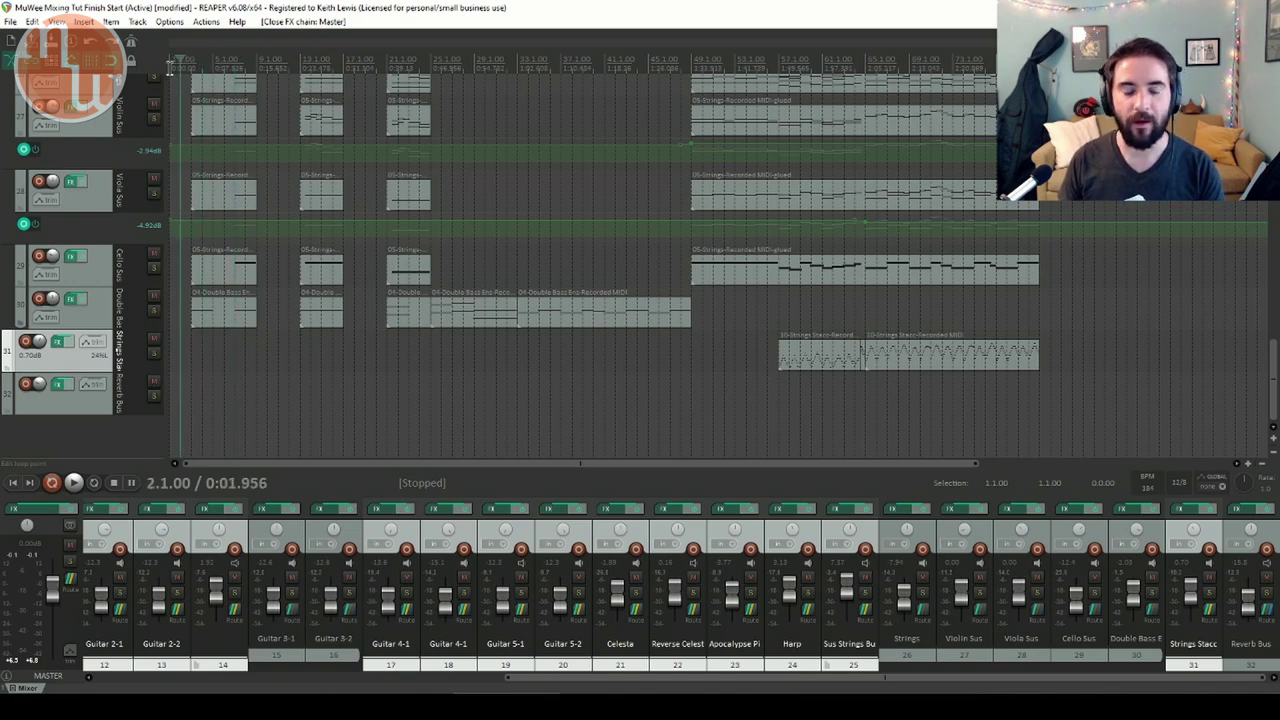
pyautogui.click(172, 64)
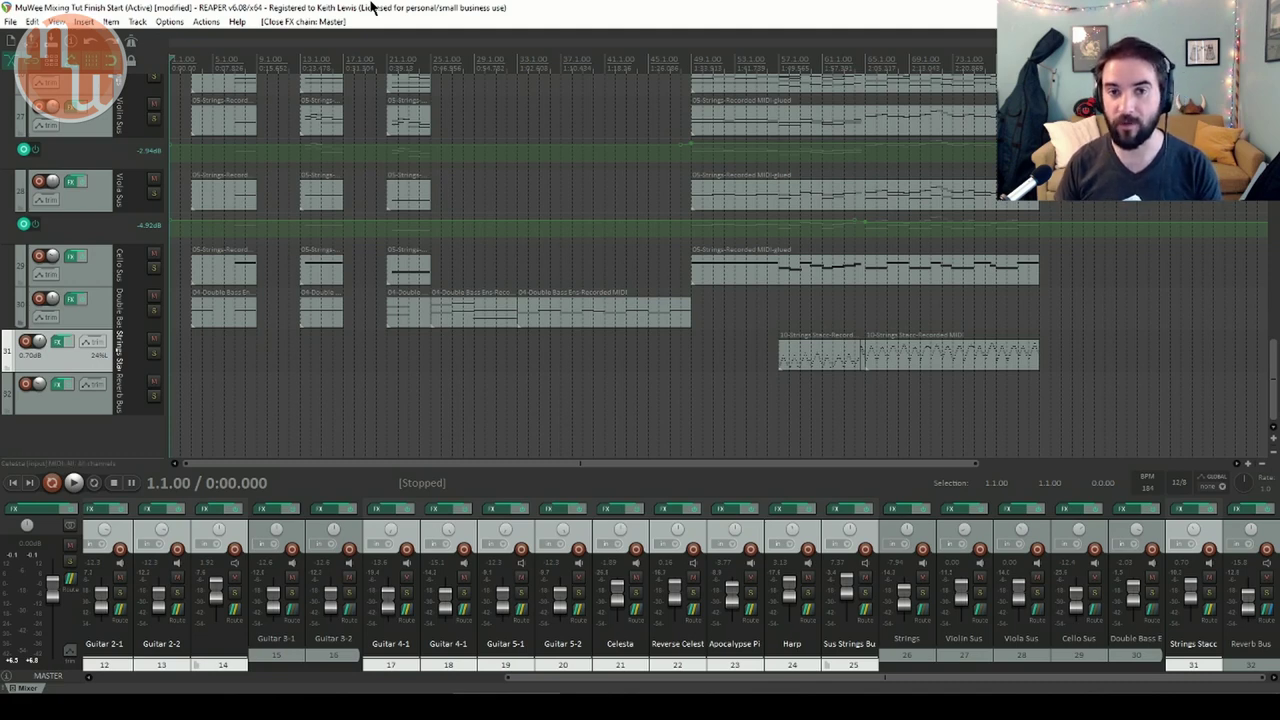
pyautogui.press('space')
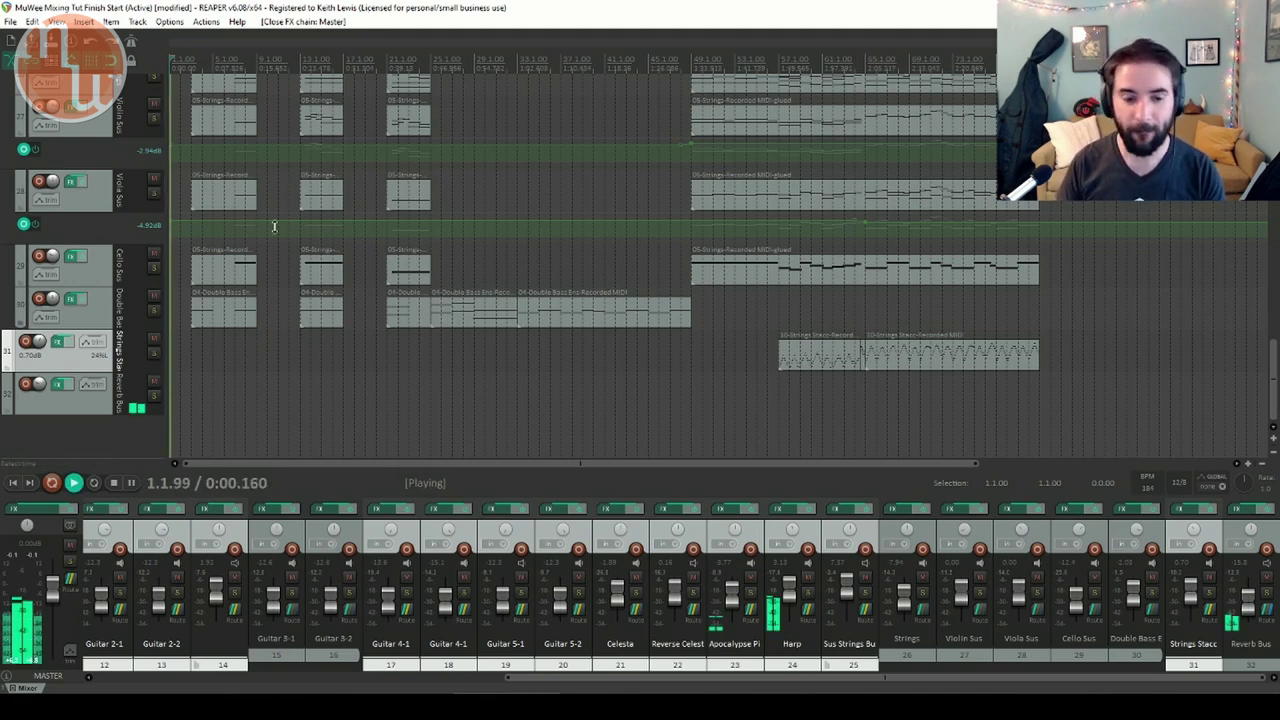
# Open the master track's effects window and compare the intro with ReaXcomp and the Master Limiter bypassed and active
pyautogui.click(35, 509)
pyautogui.click(280, 191)
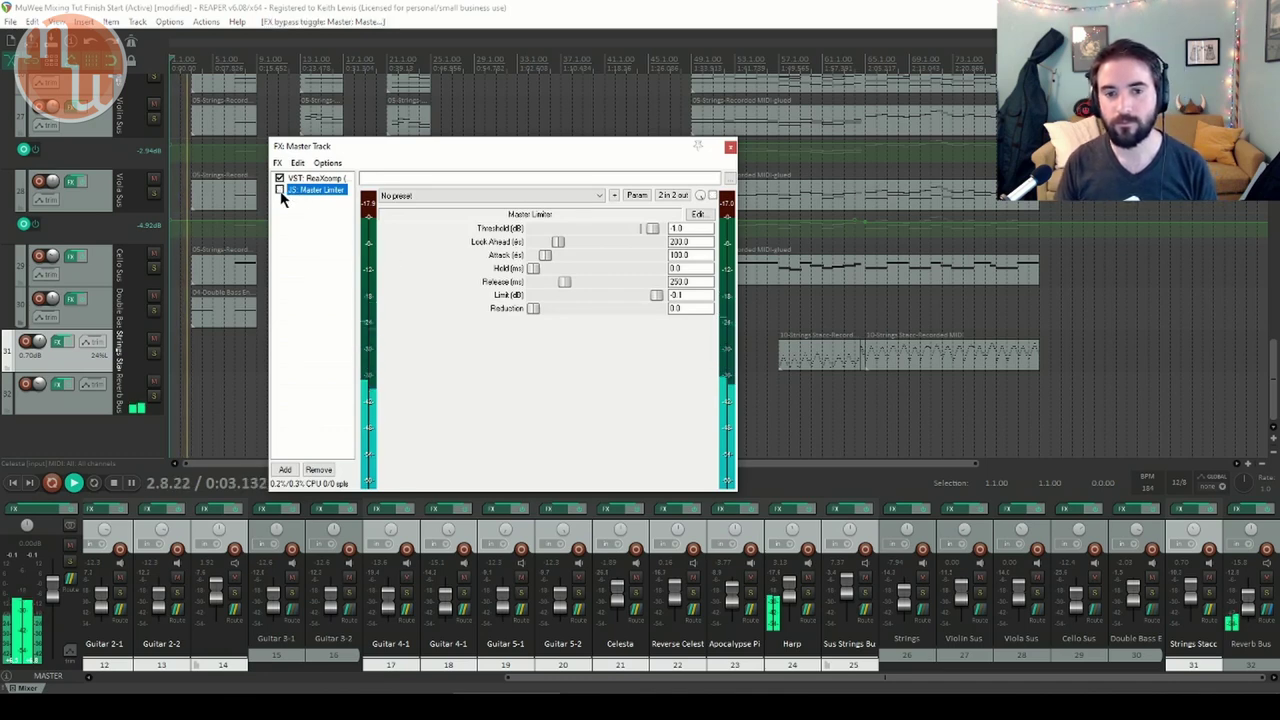
pyautogui.click(280, 190)
pyautogui.click(280, 178)
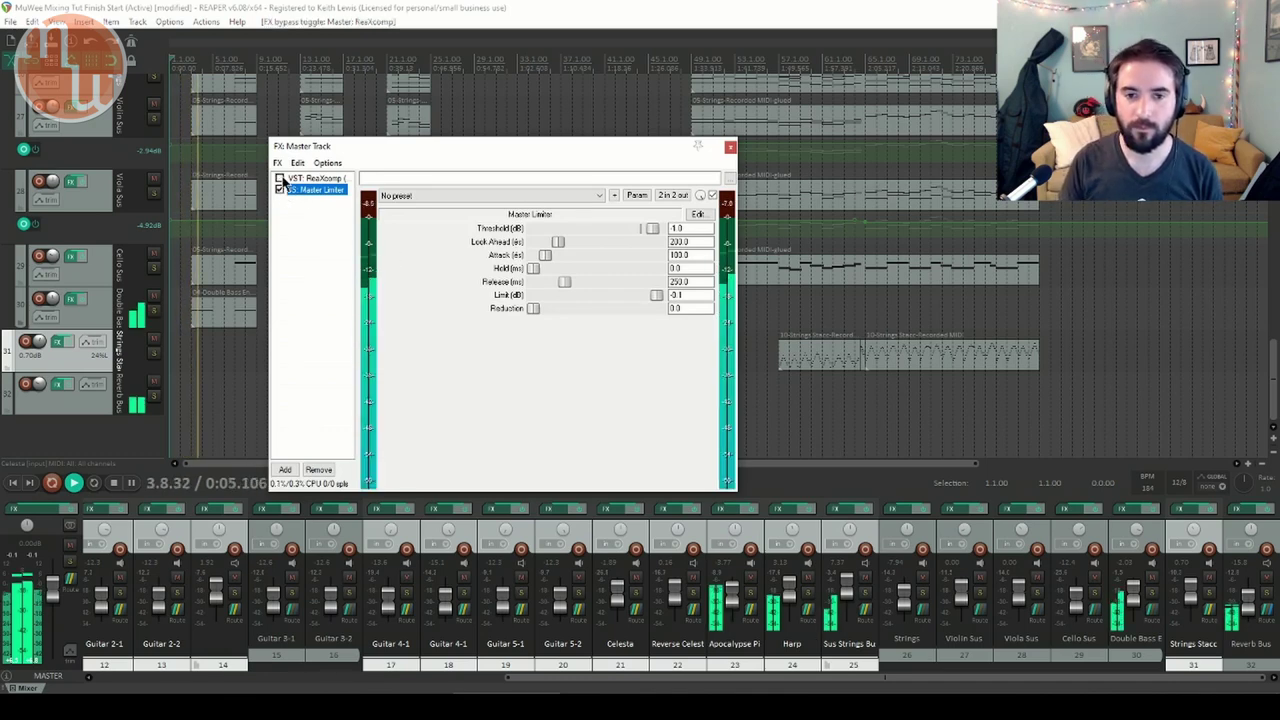
pyautogui.click(280, 190)
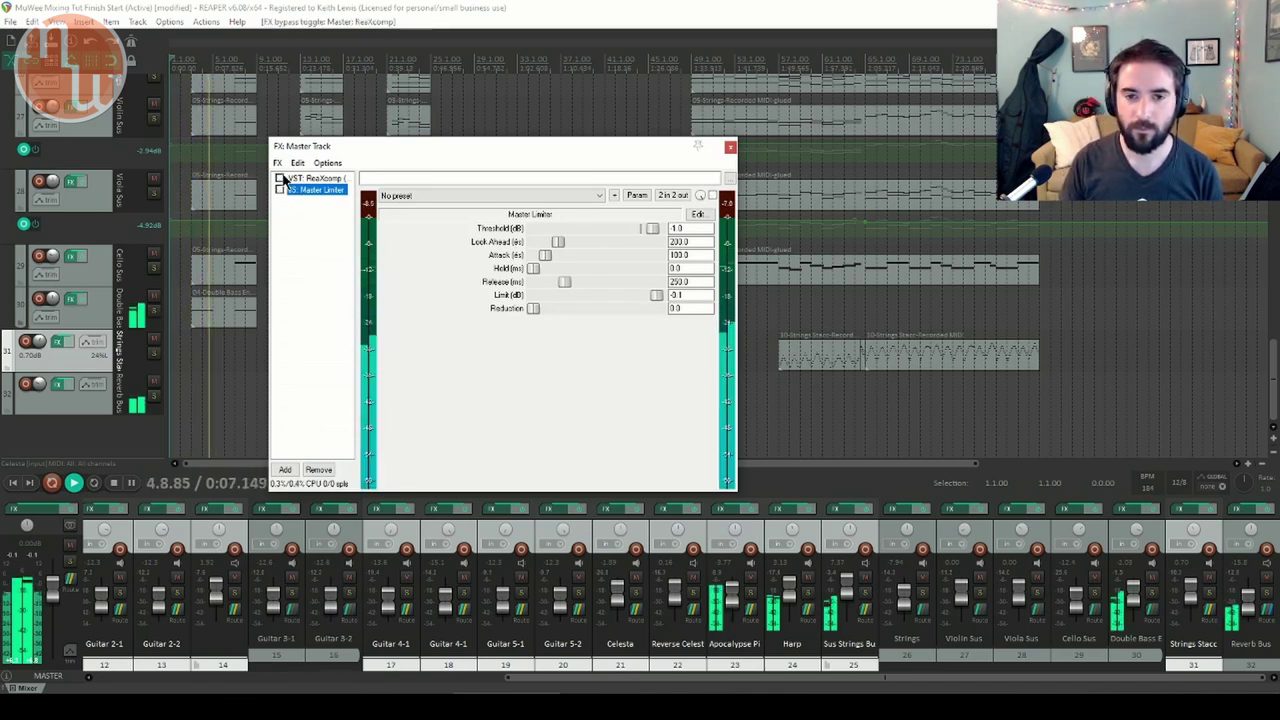
pyautogui.click(280, 178)
pyautogui.click(280, 190)
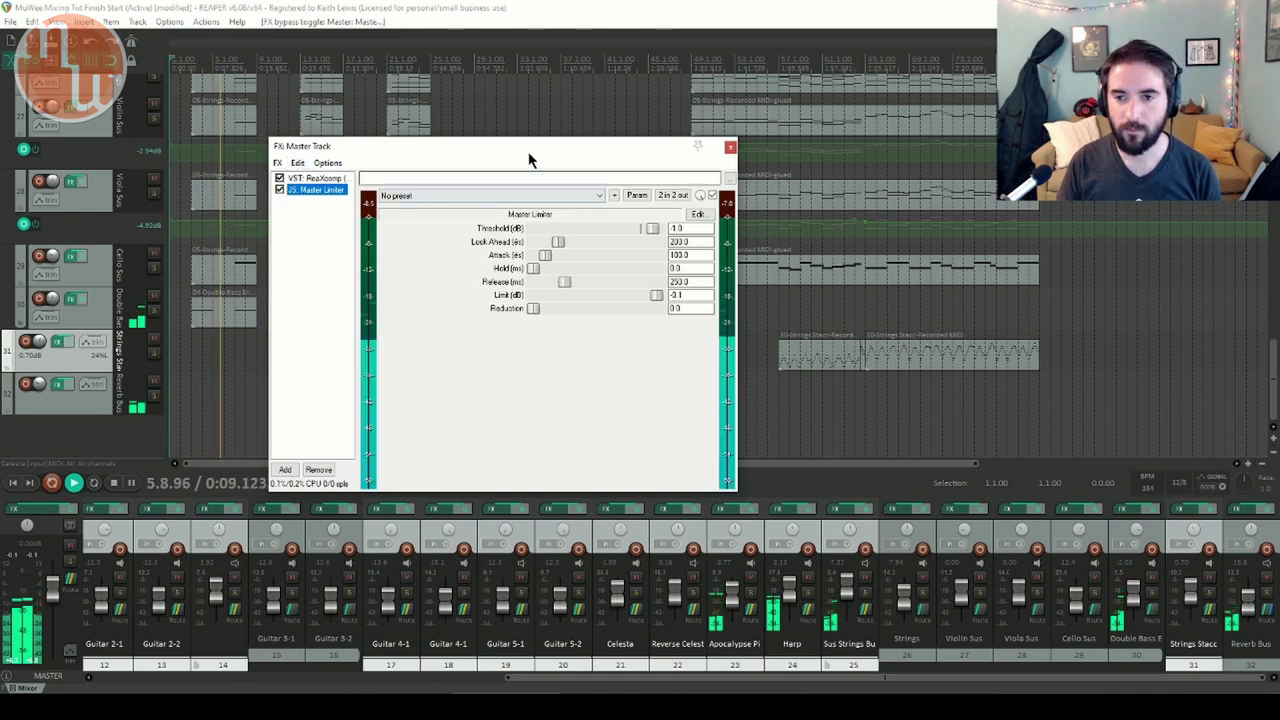
# Move the master effects window aside and compare the intro with ReaXcomp and the Master Limiter bypassed and active
pyautogui.moveTo(528, 150); pyautogui.dragTo(656, 150)
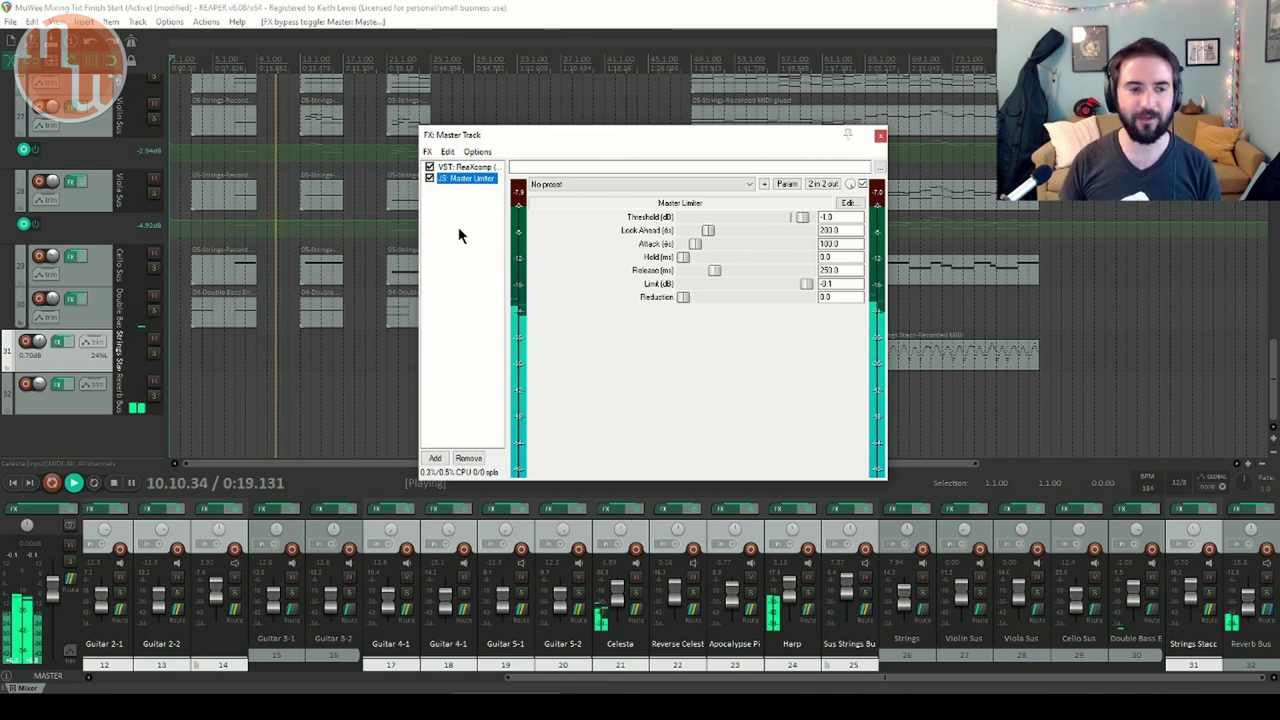
pyautogui.click(430, 167)
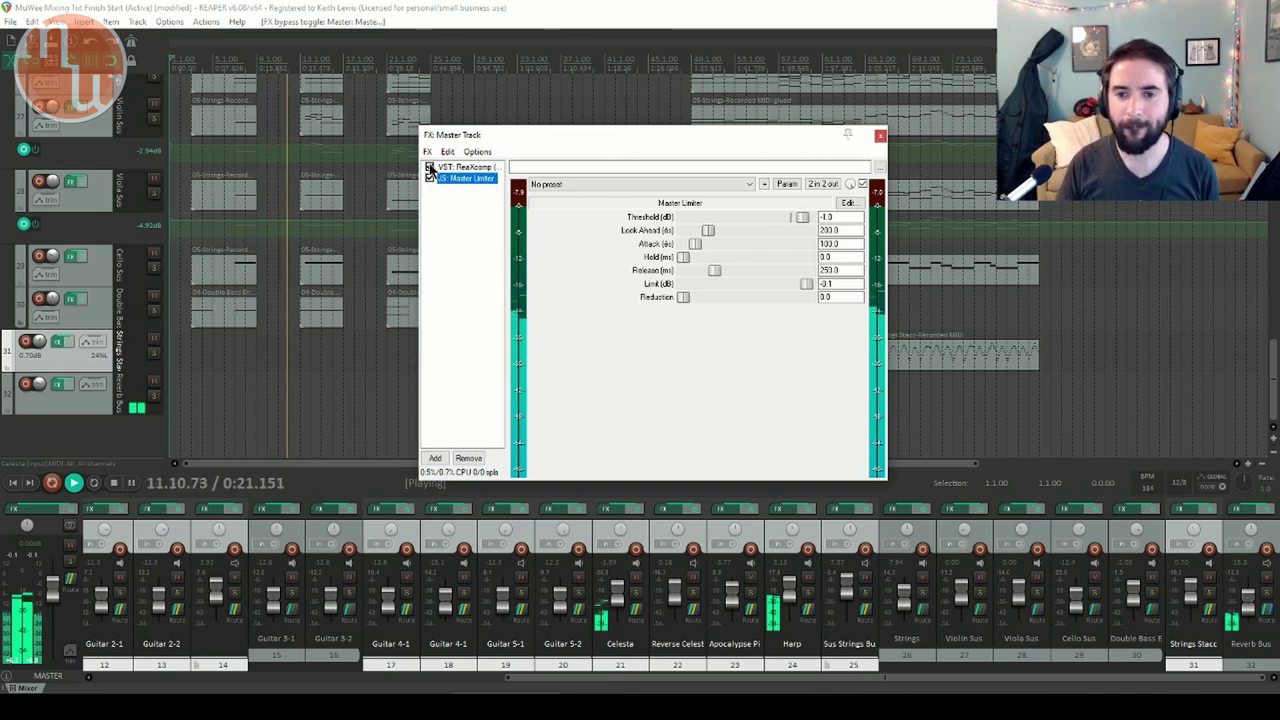
pyautogui.click(430, 168)
pyautogui.click(429, 179)
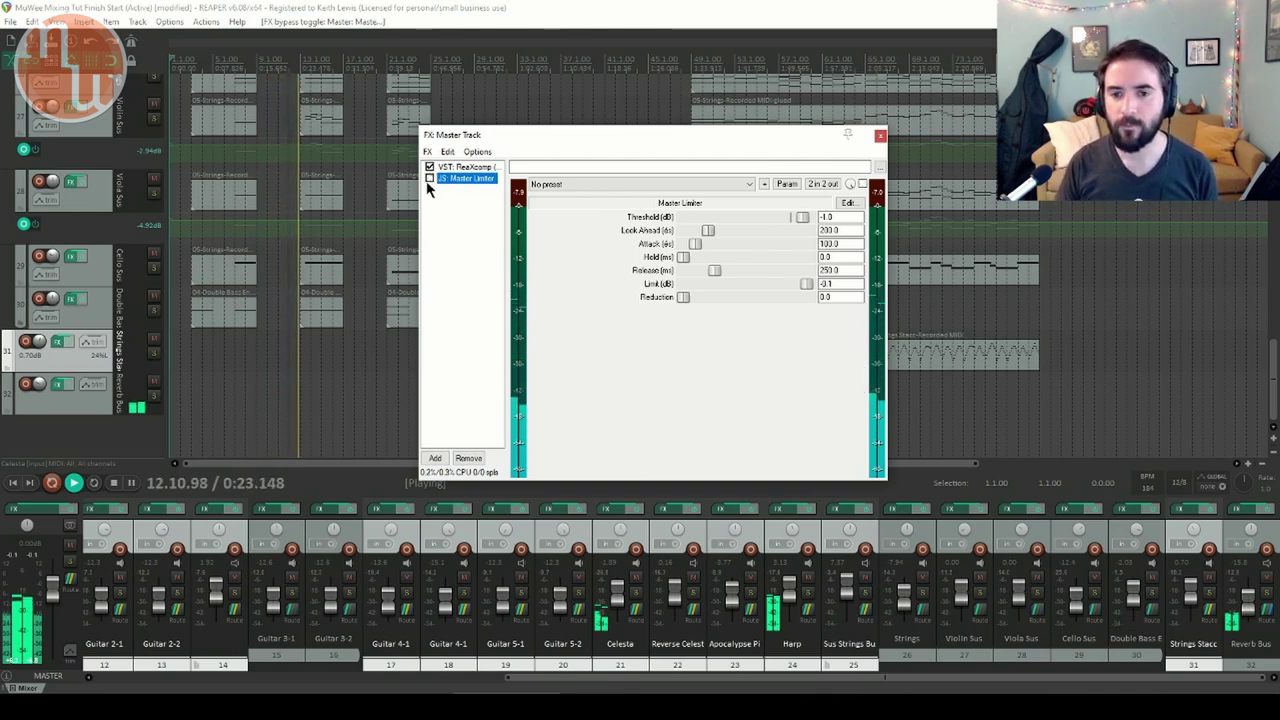
pyautogui.click(429, 179)
# Compare the intro with the Reverb Bus muted and unmuted, and raise the Reverb Bus volume slightly
pyautogui.click(154, 383)
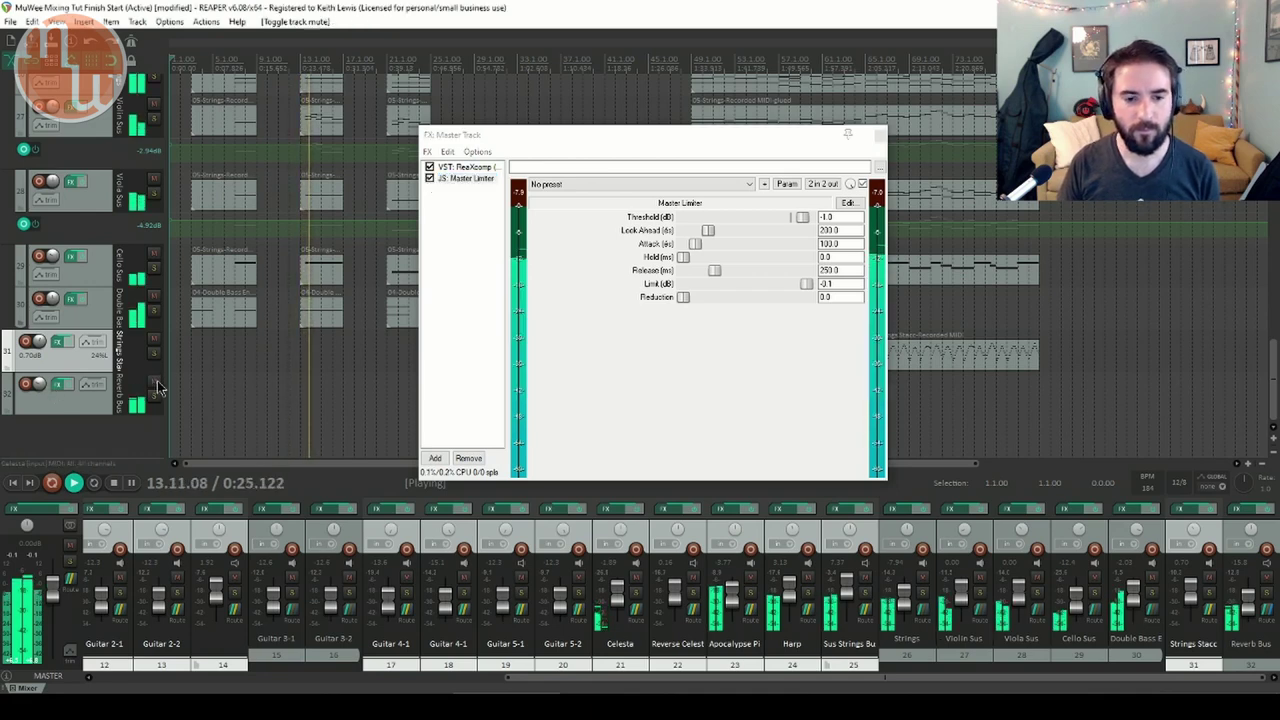
pyautogui.click(154, 383)
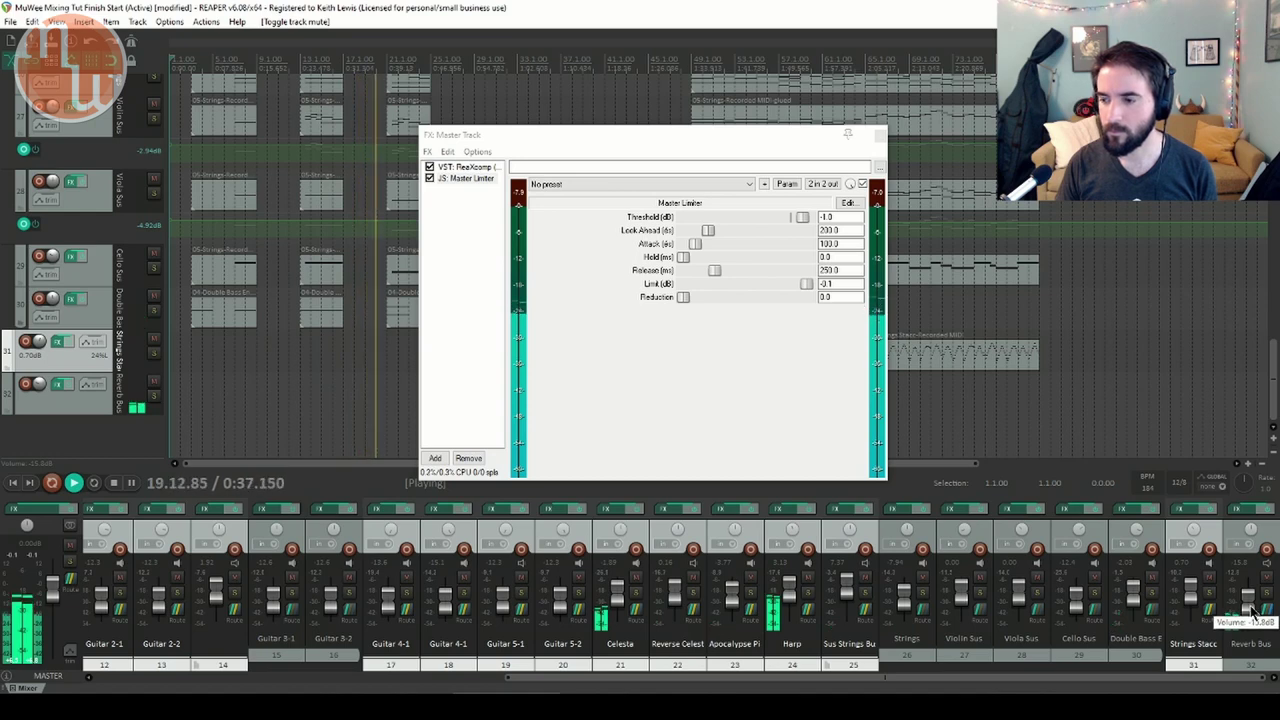
pyautogui.scroll(3, 1251, 610)
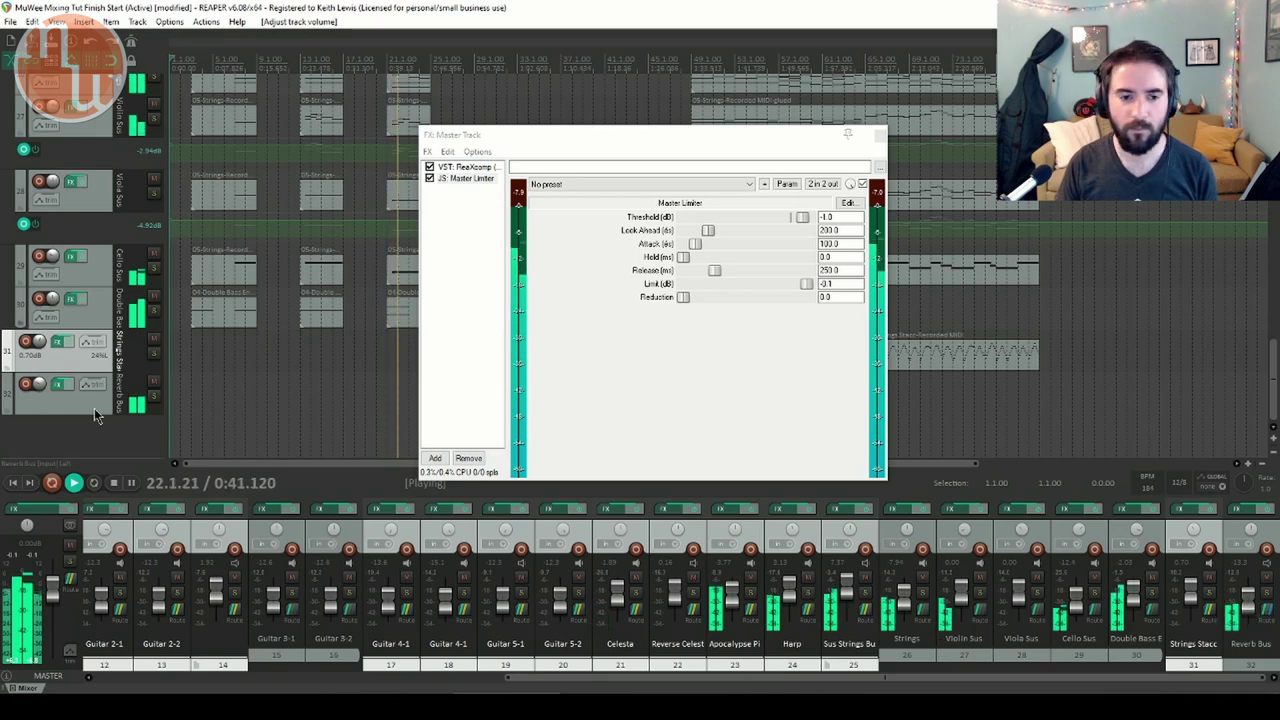
pyautogui.click(155, 384)
pyautogui.click(155, 384)
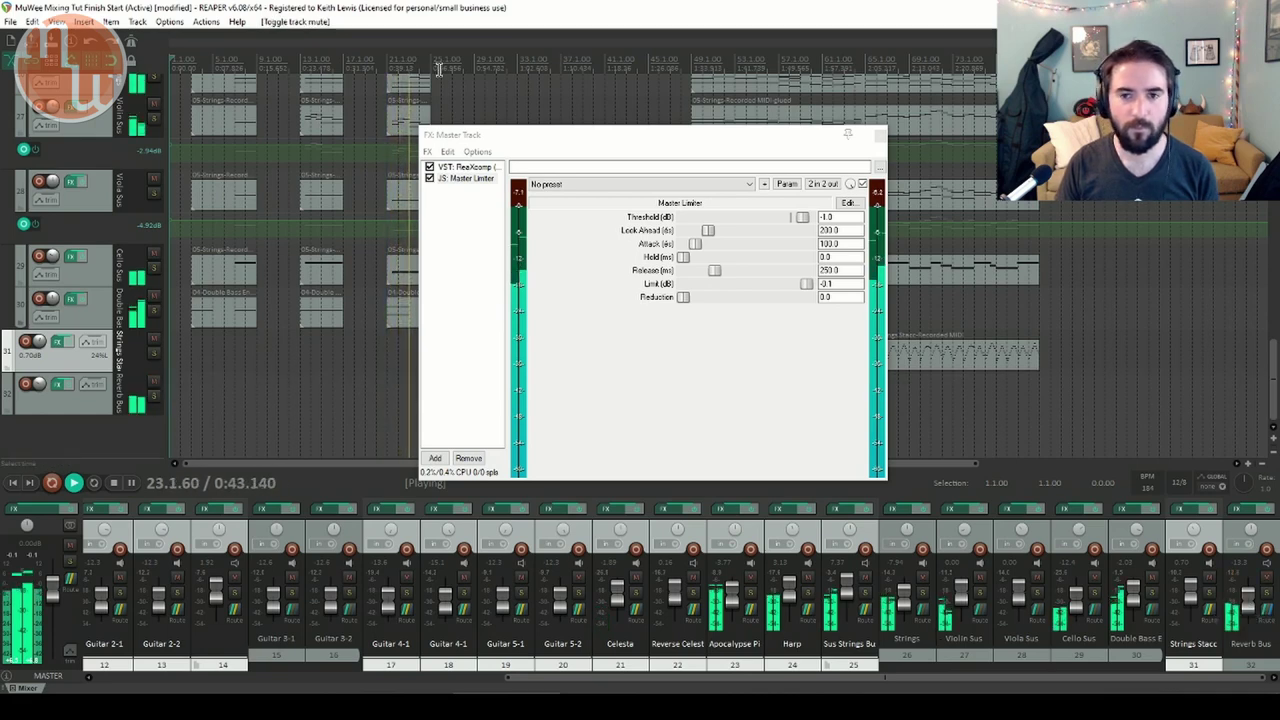
# Play from measure 39 and compare the section with the master effects bypassed and with the Reverb Bus muted
pyautogui.press('space')
pyautogui.click(585, 60)
pyautogui.press('space')
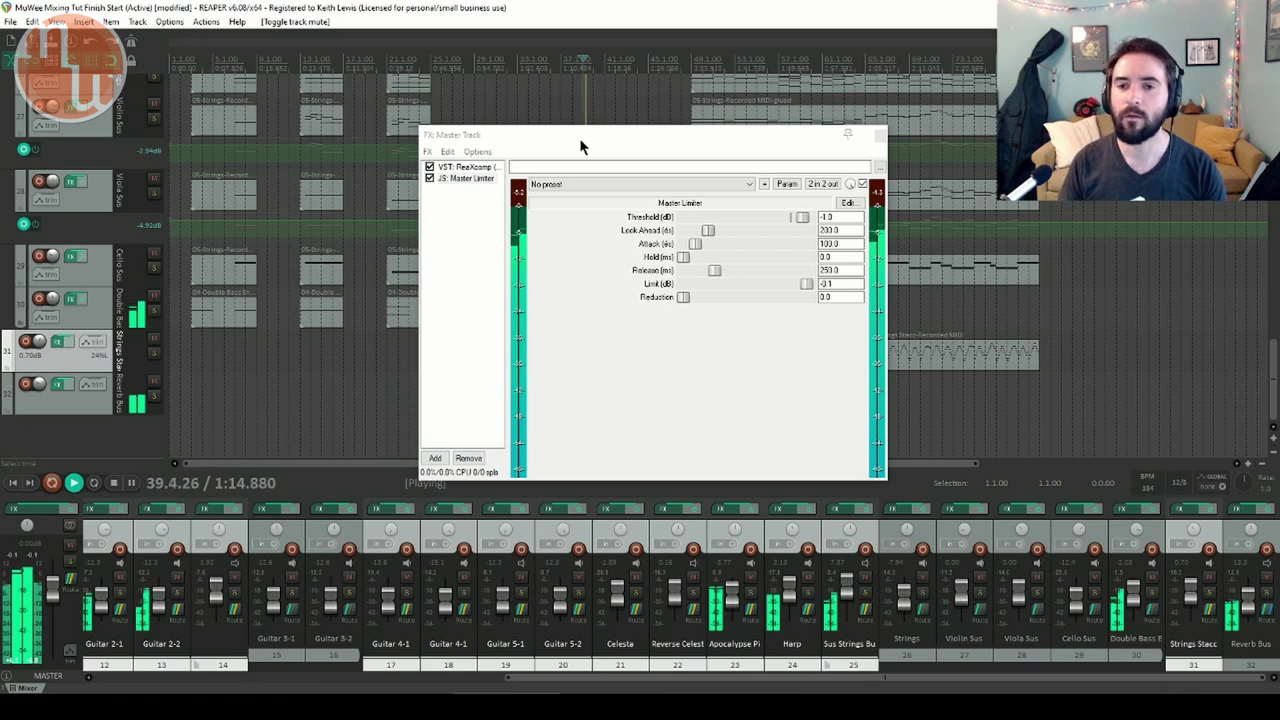
pyautogui.click(430, 178)
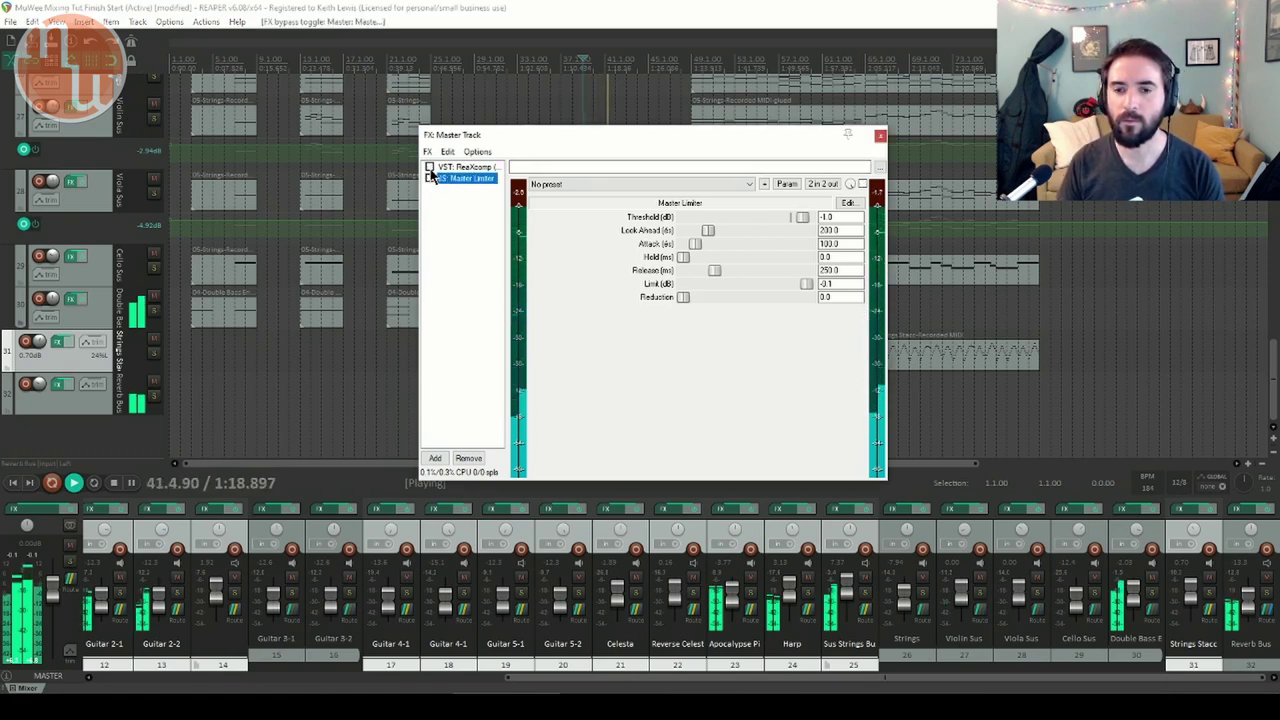
pyautogui.click(430, 179)
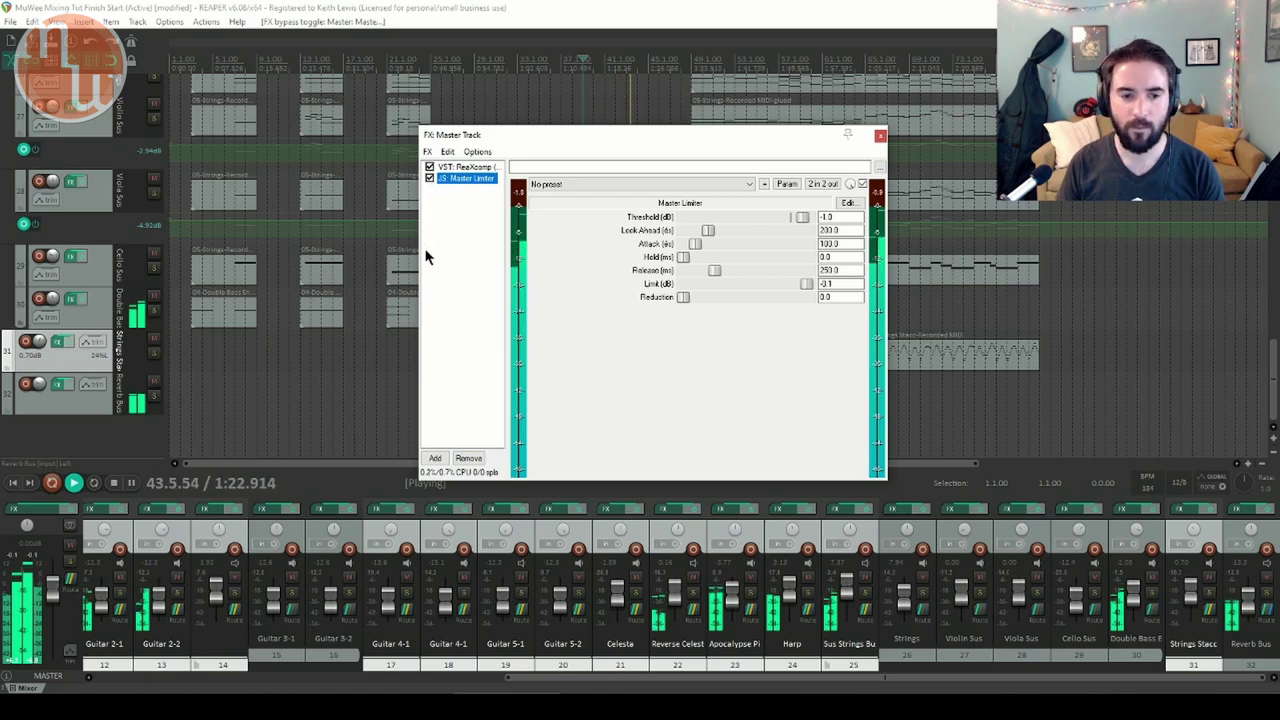
pyautogui.click(152, 386)
pyautogui.click(152, 386)
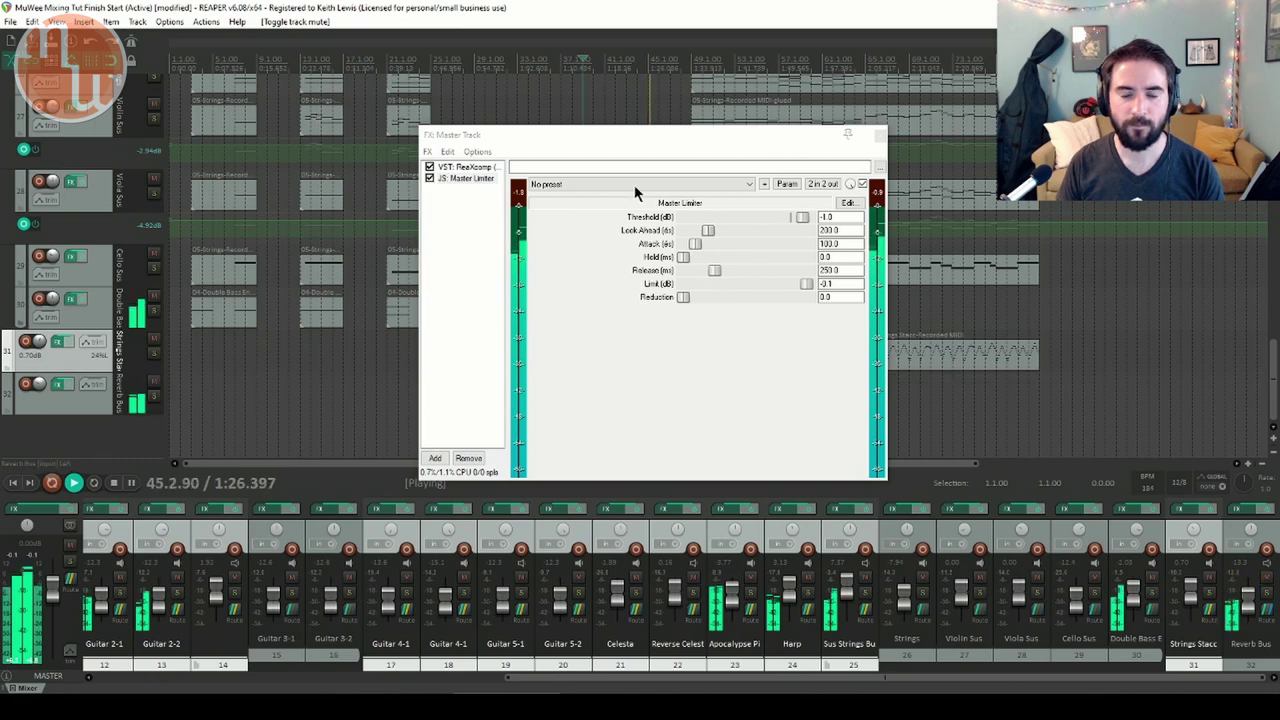
# Play from measure 49 and compare the loud section with the Reverb Bus muted and with ReaXcomp and the Master Limiter bypassed
pyautogui.press('space')
pyautogui.click(691, 64)
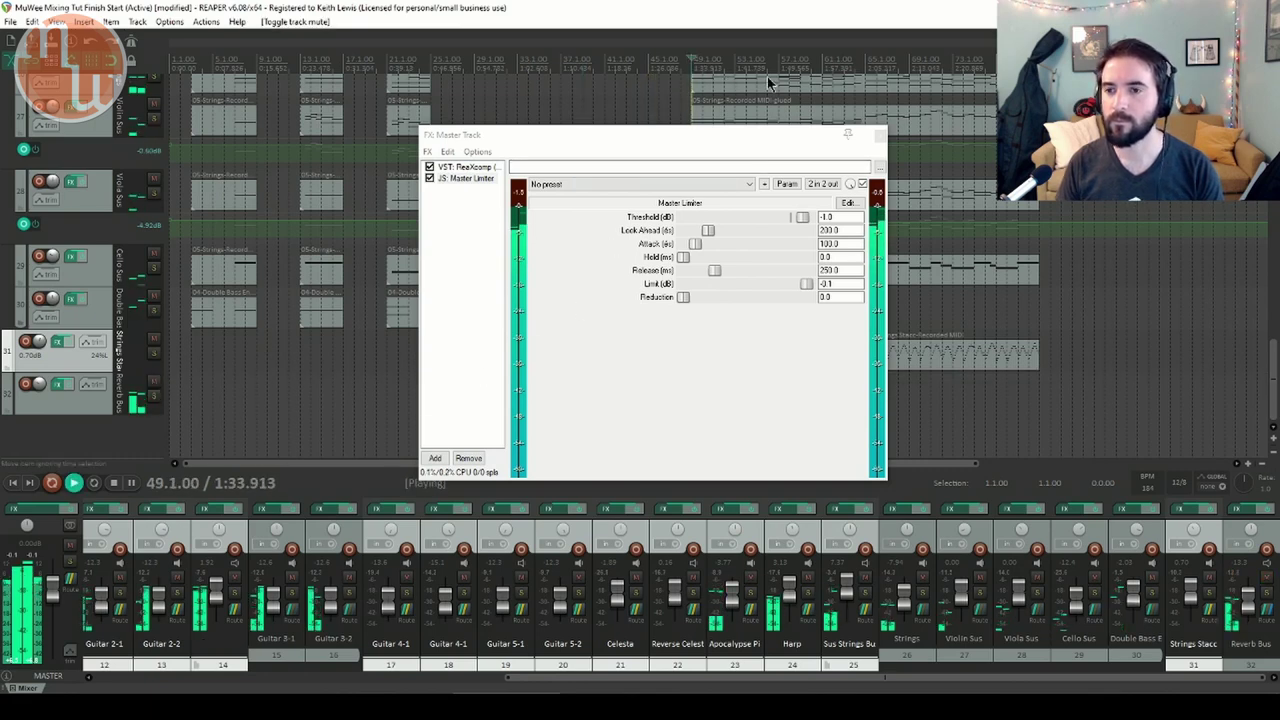
pyautogui.press('space')
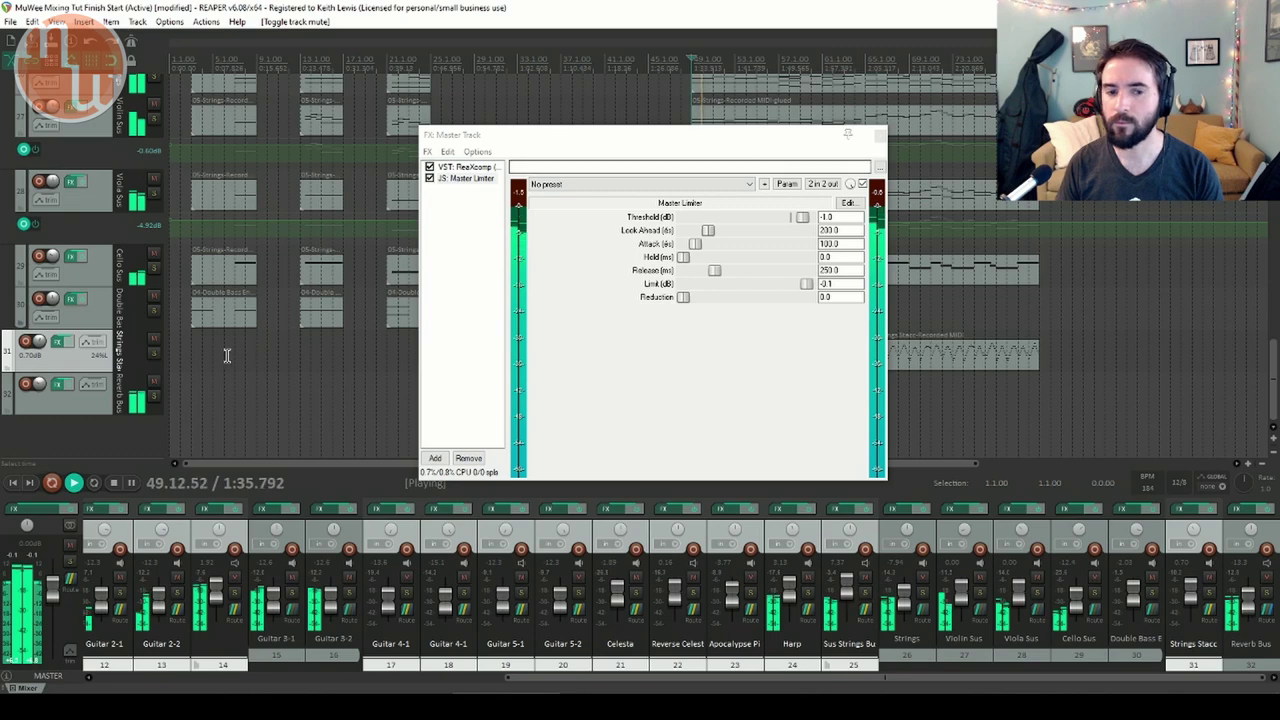
pyautogui.click(153, 384)
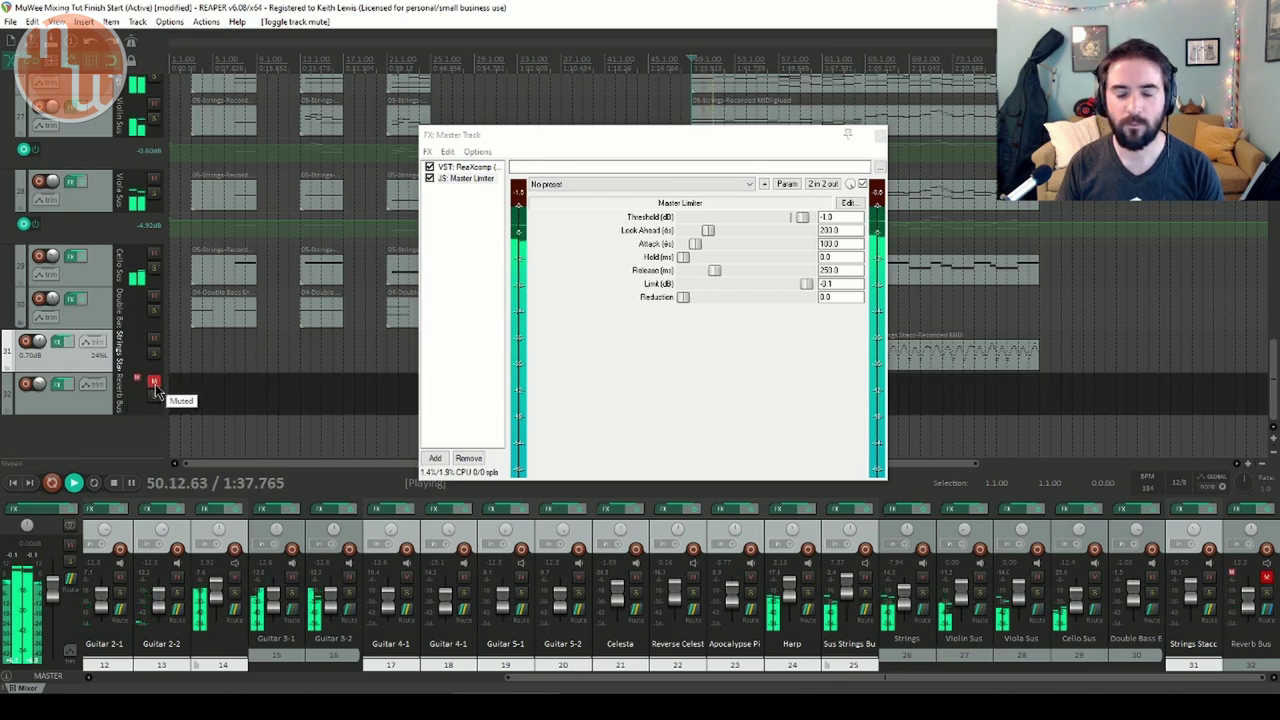
pyautogui.click(153, 384)
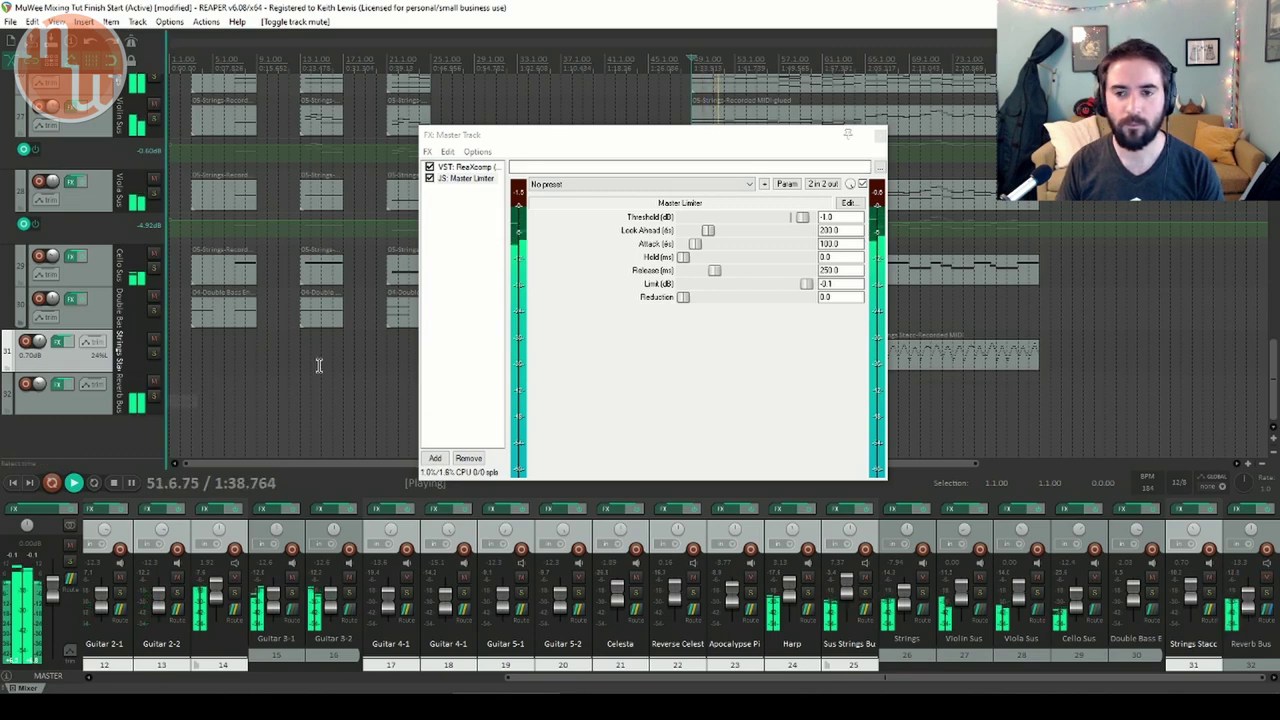
pyautogui.click(430, 168)
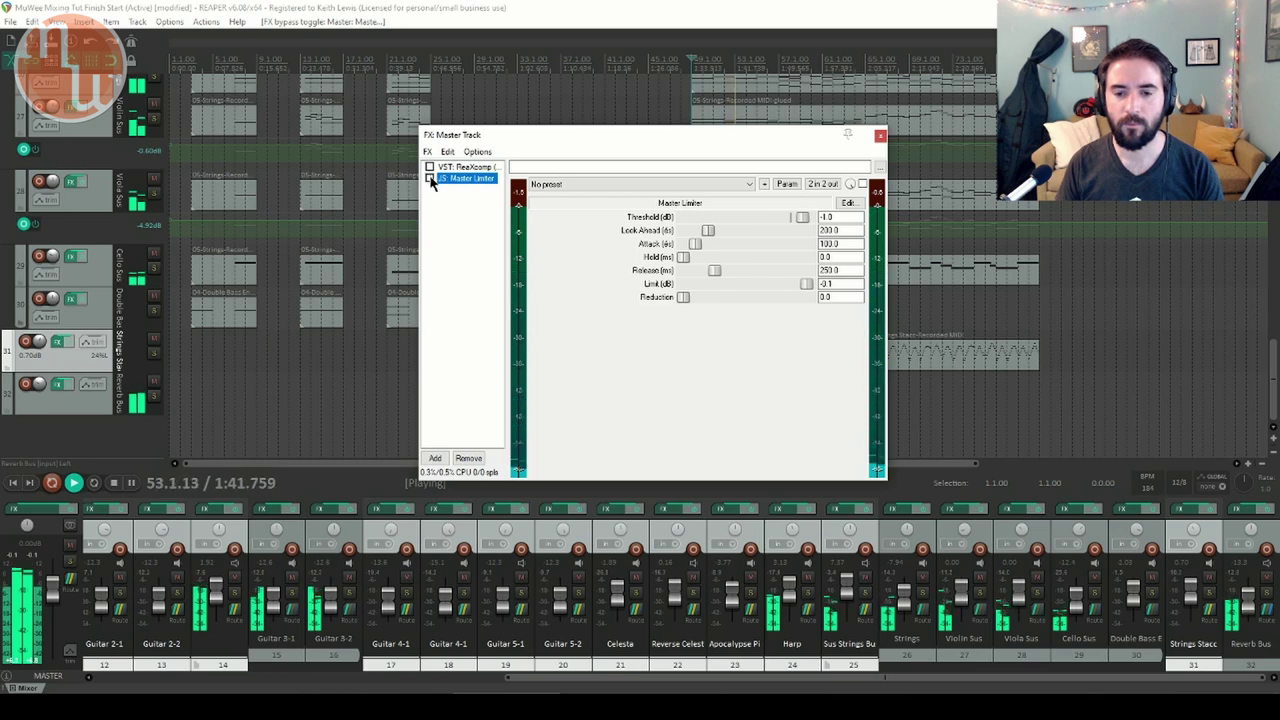
pyautogui.click(430, 178)
pyautogui.click(430, 167)
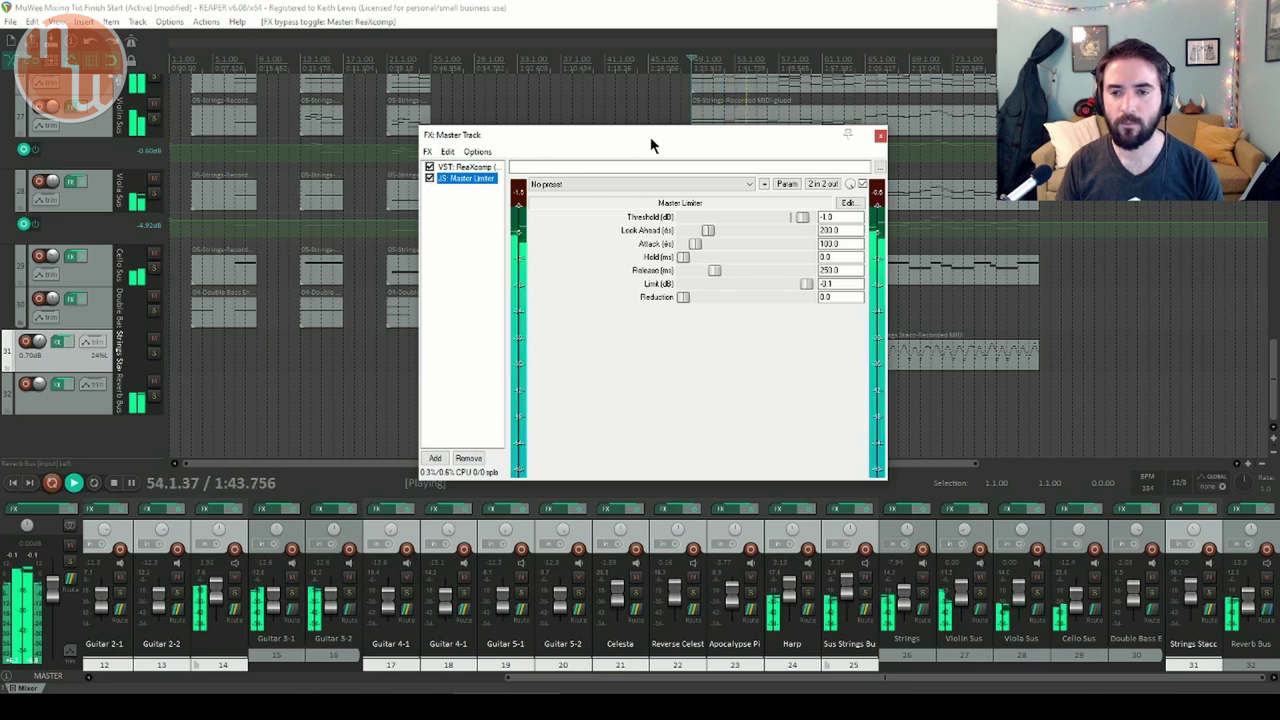
# Show the ReaXcomp settings and monitor its bands while spot-checking playback from measures 65, 15, 11 and 73
pyautogui.click(466, 167)
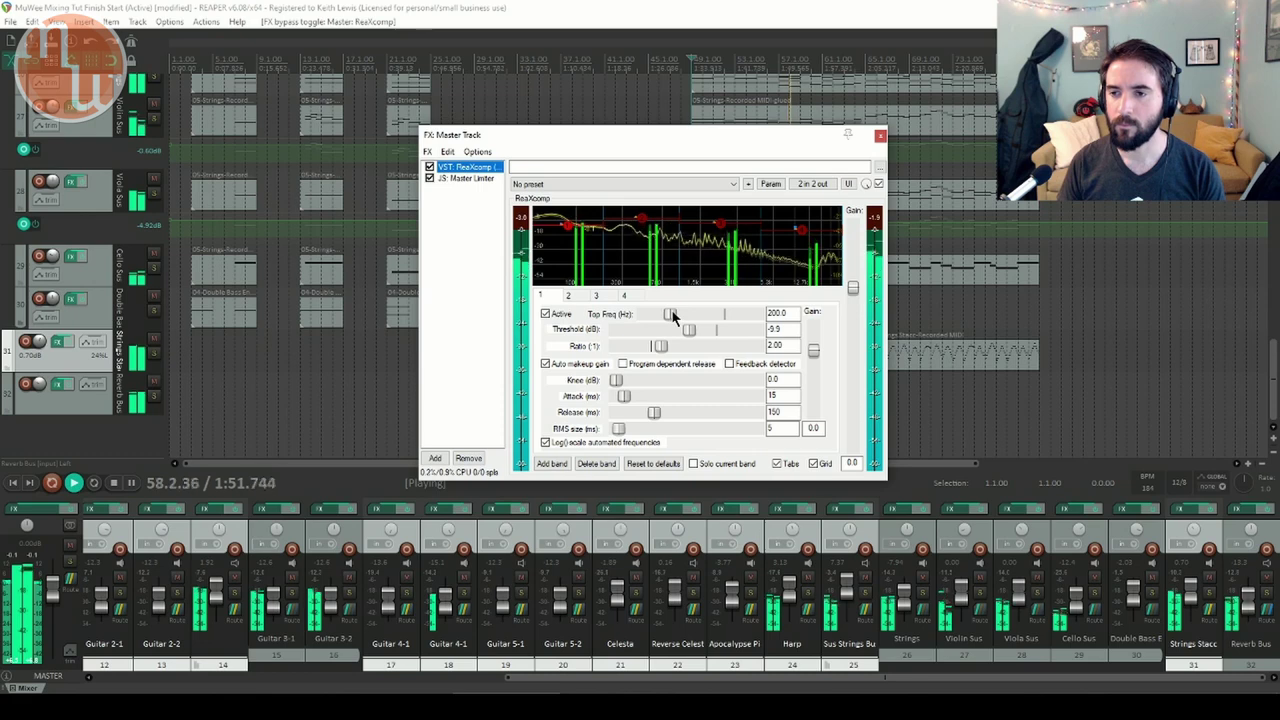
pyautogui.click(856, 60)
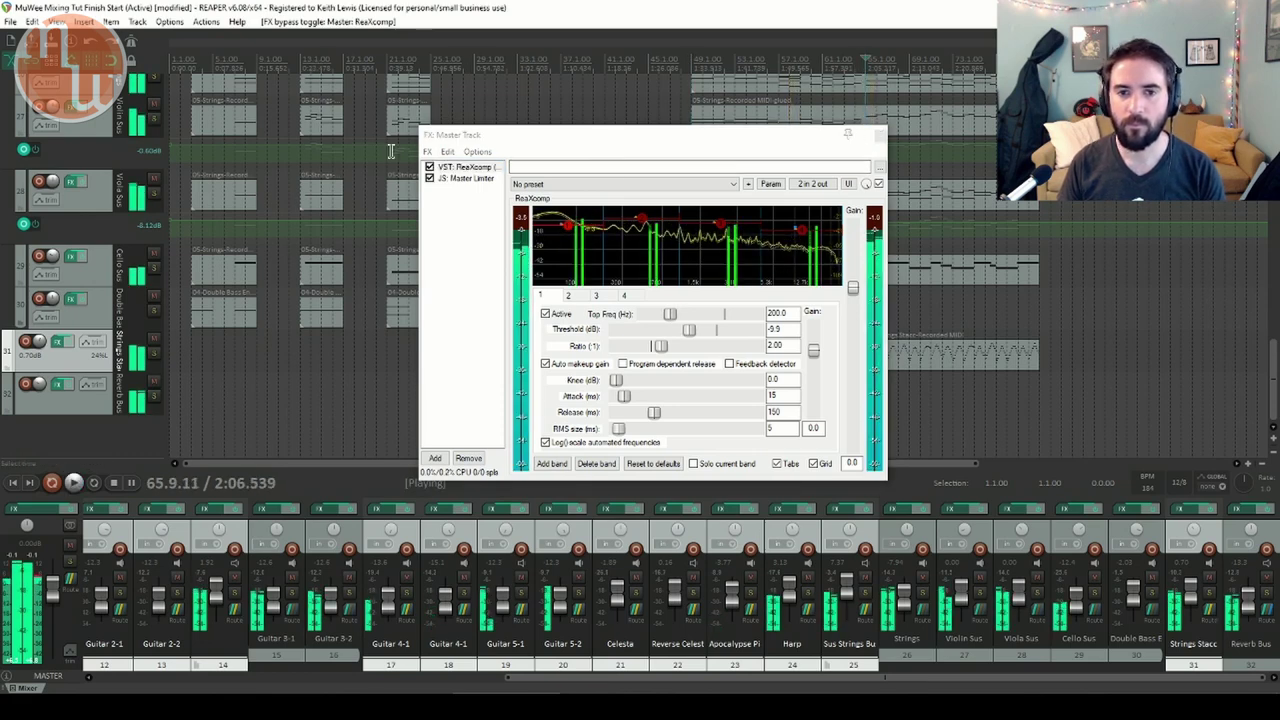
pyautogui.press('space')
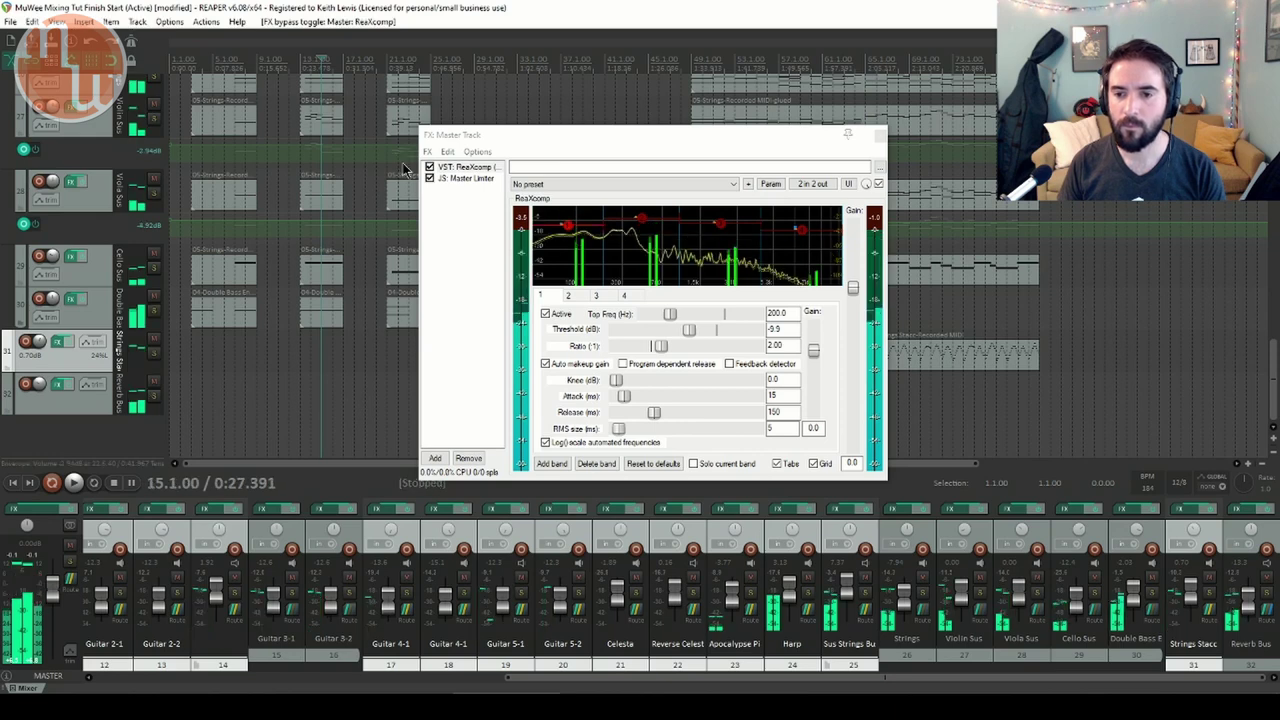
pyautogui.press('space')
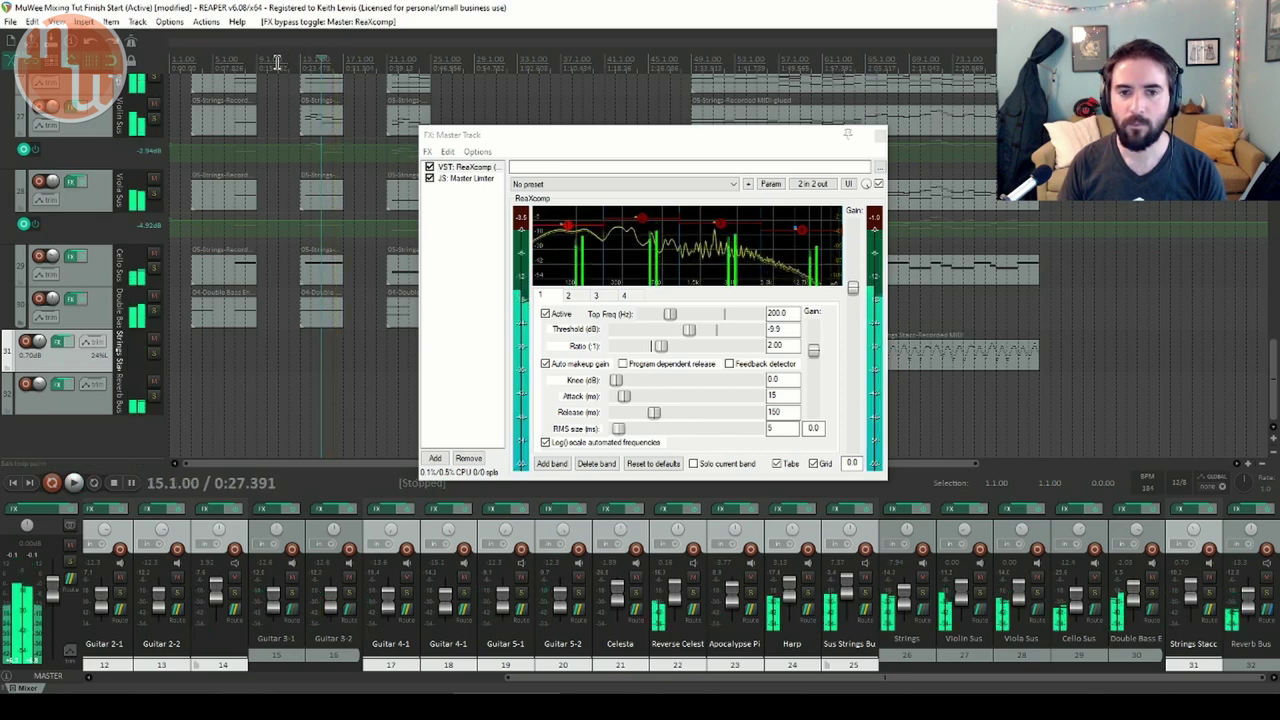
pyautogui.click(280, 62)
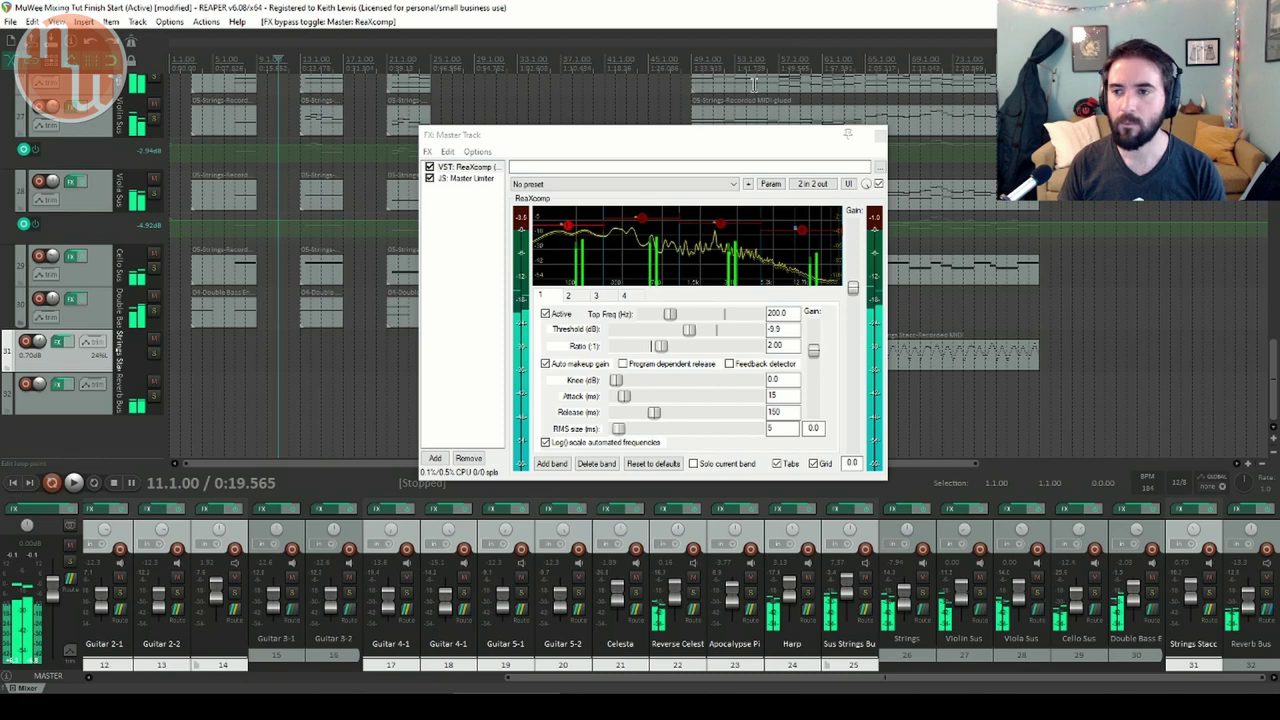
pyautogui.click(952, 62)
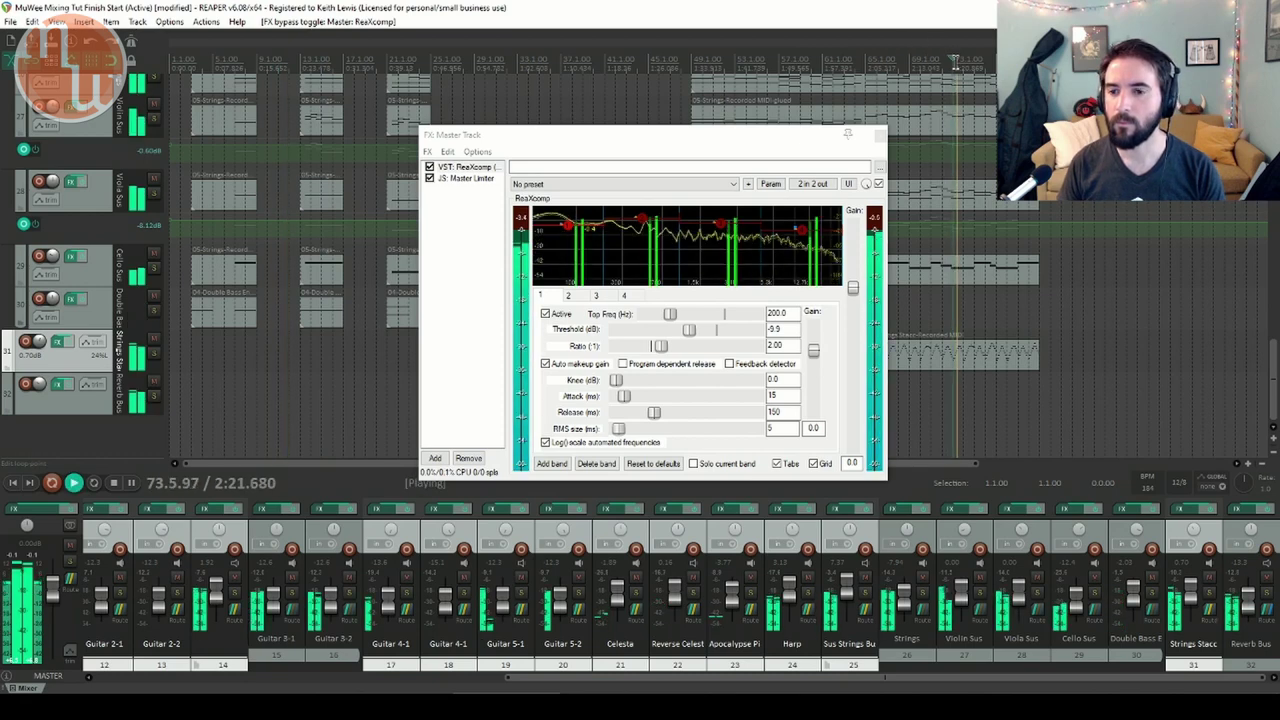
pyautogui.press('space')
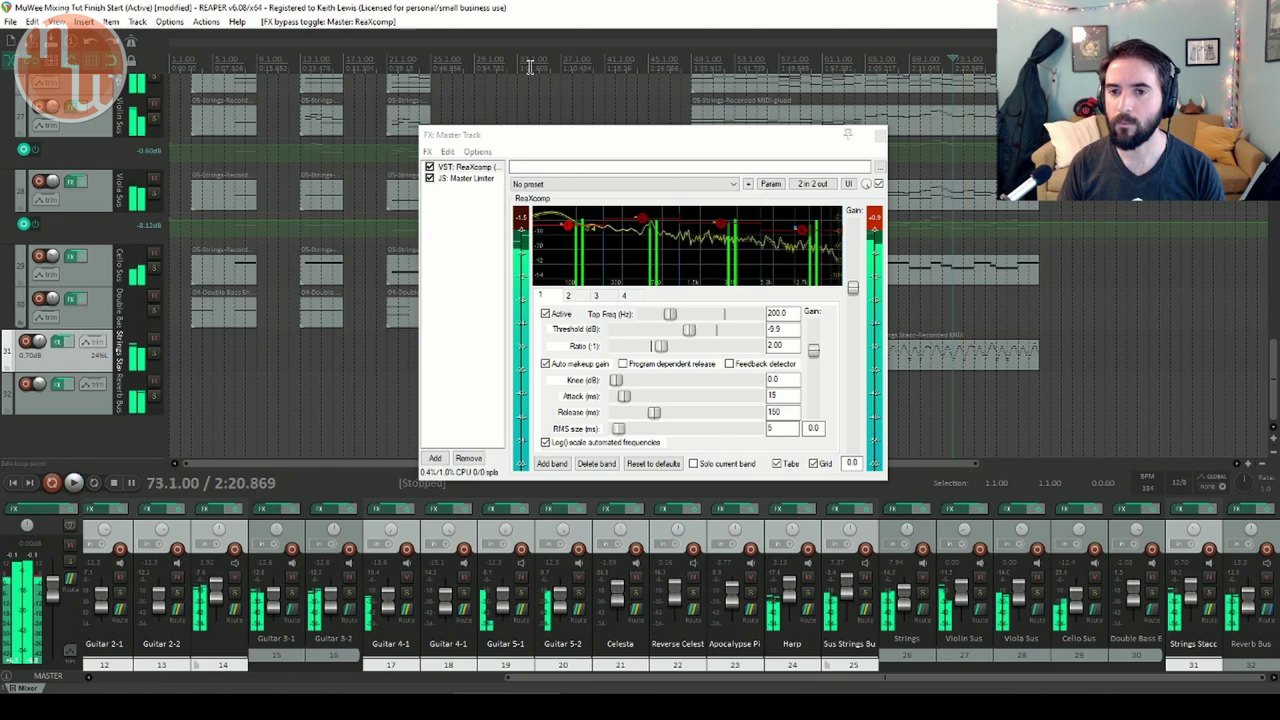
# Spot-check the contrast between quiet and loud sections by playing from measures 34, 18 and 78, and stop playback
pyautogui.press('space')
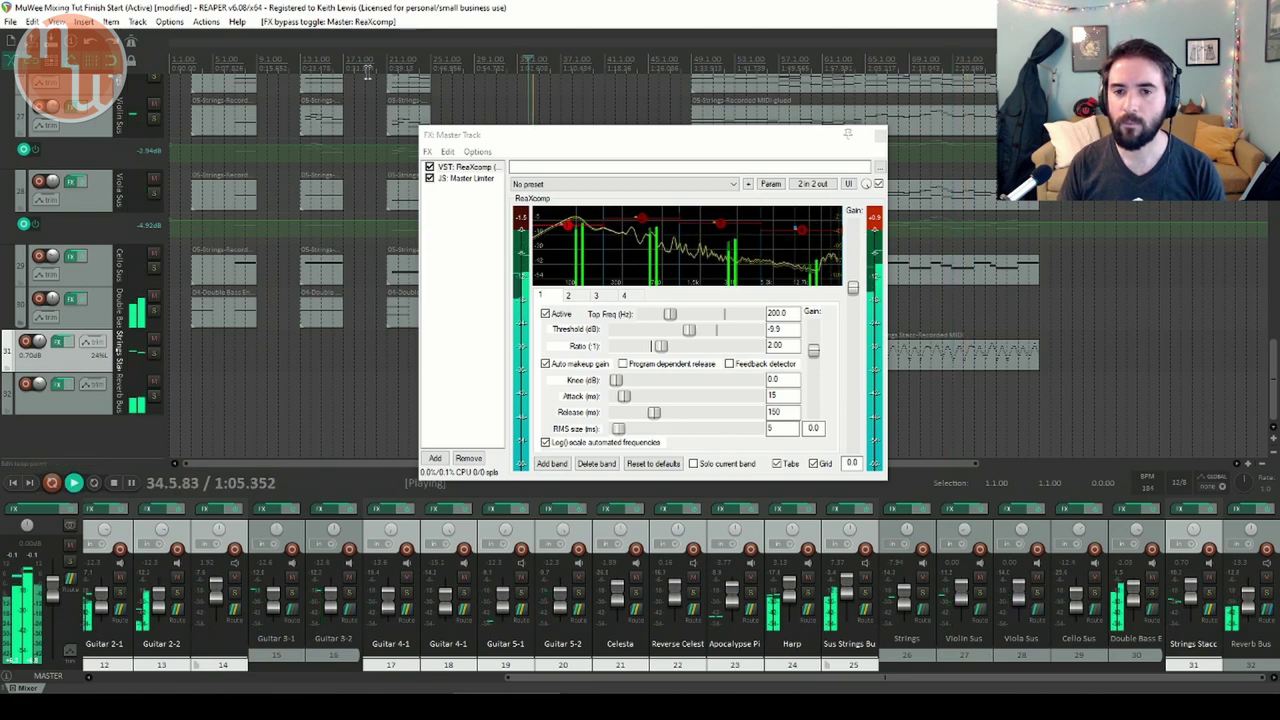
pyautogui.press('space')
pyautogui.click(358, 63)
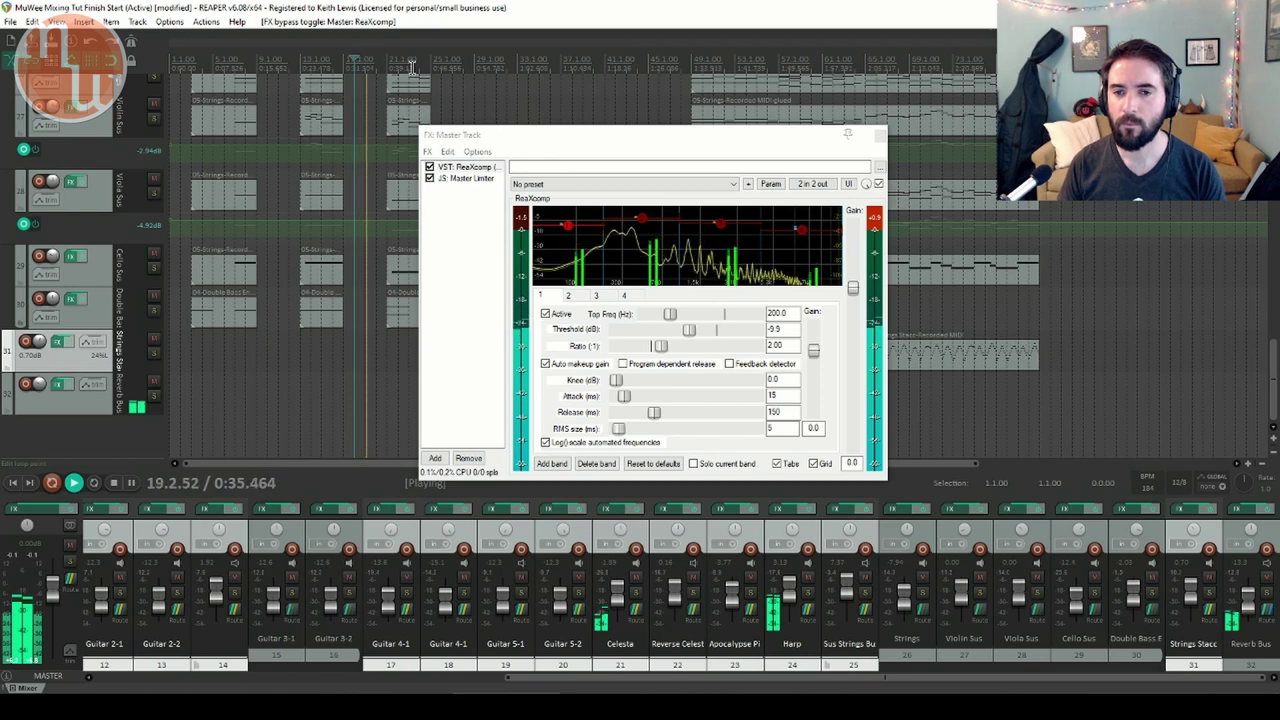
pyautogui.press('space')
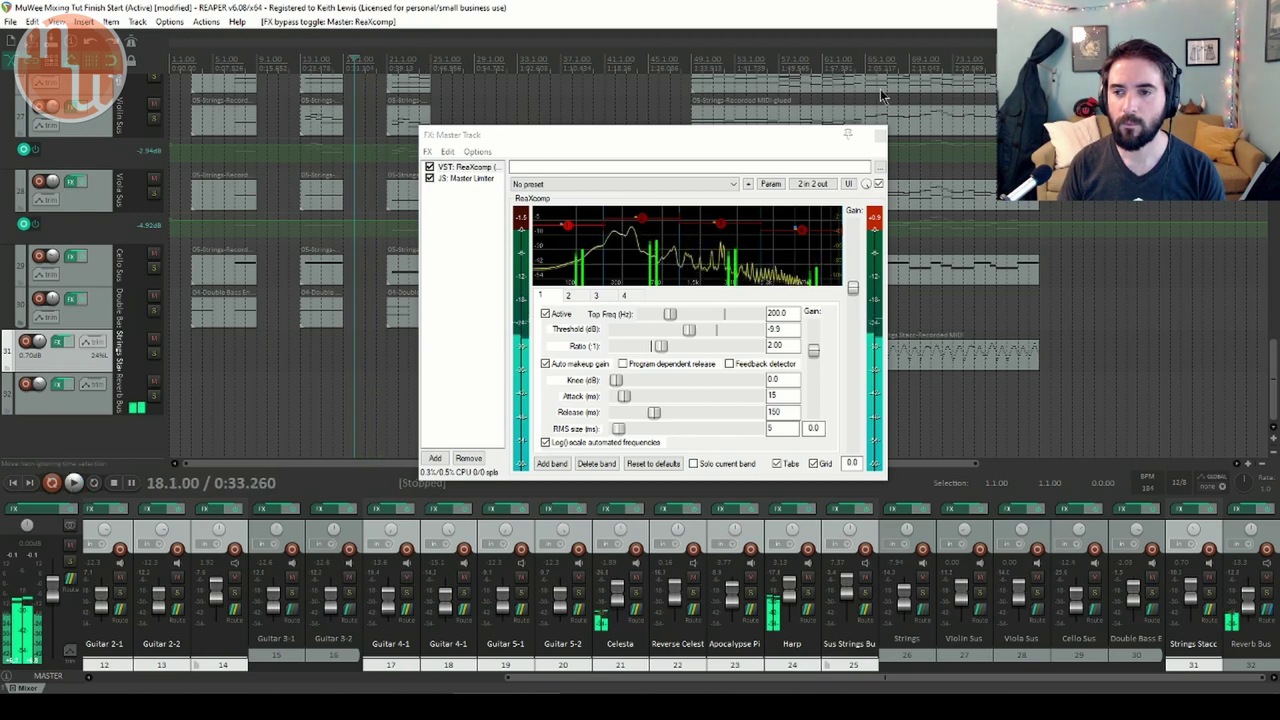
pyautogui.click(1007, 66)
pyautogui.press('space')
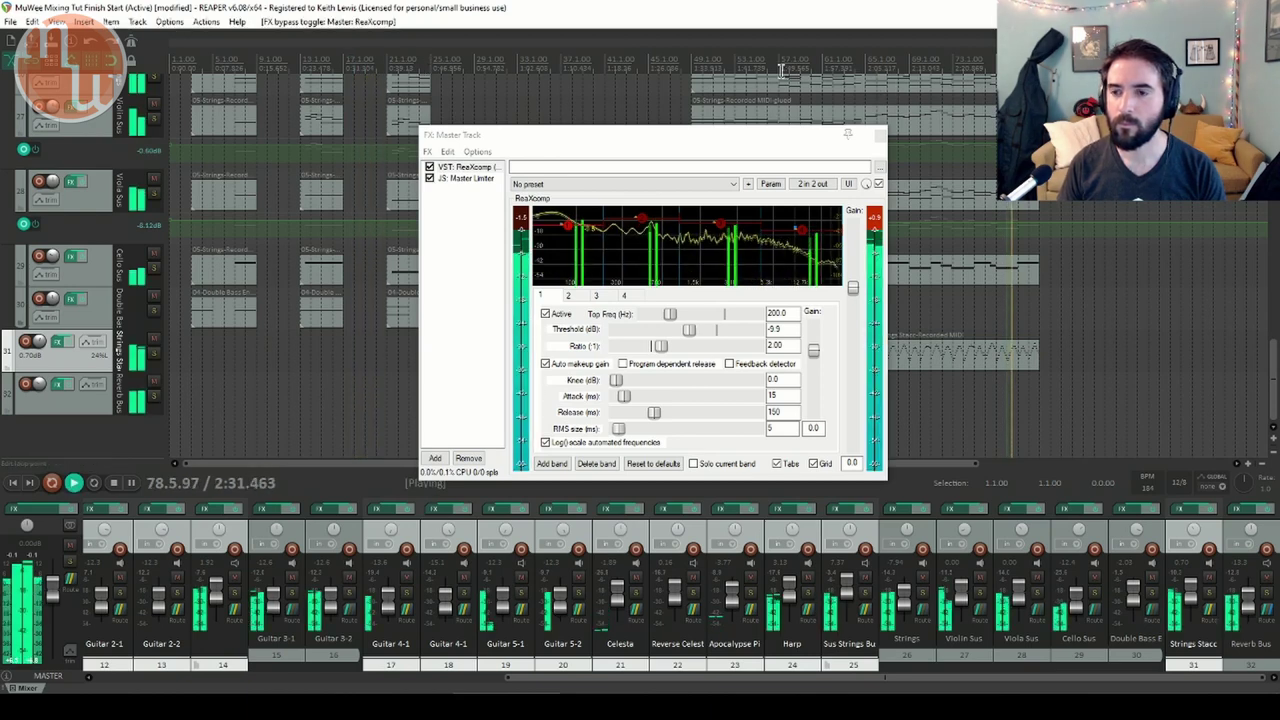
pyautogui.press('space')
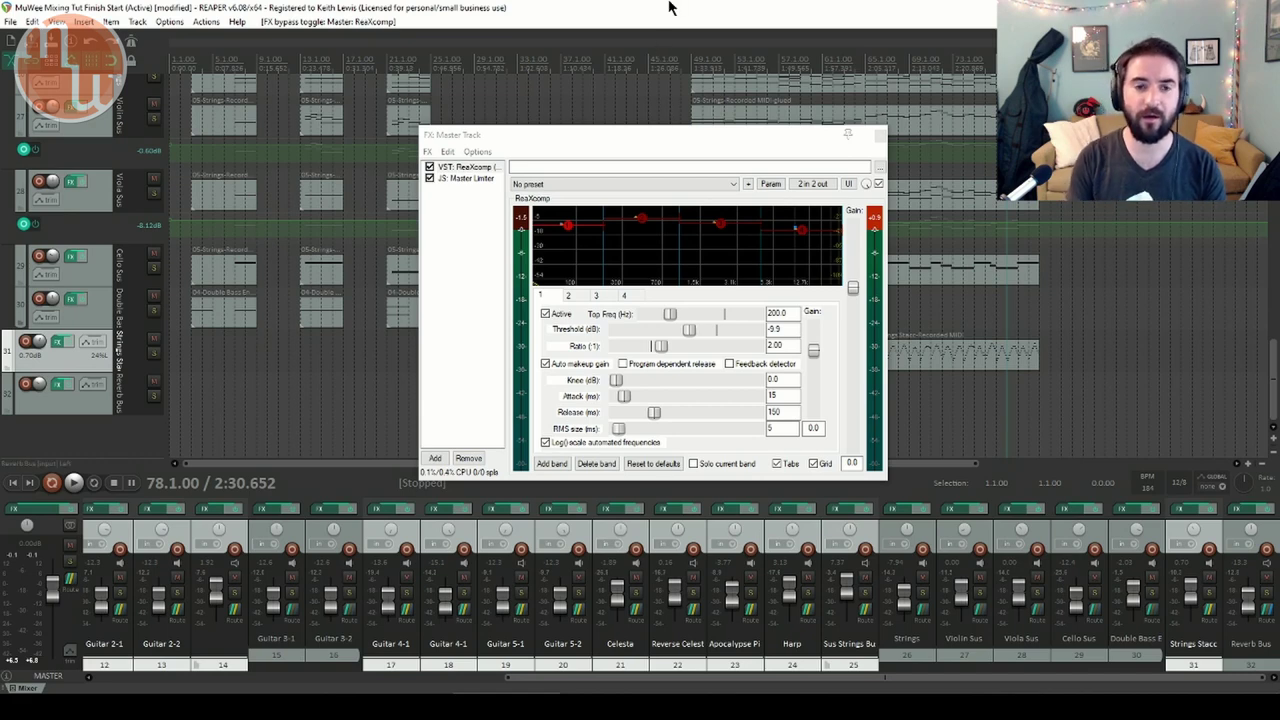
# Close the master effects window and play the full mix from measure 1 through to the song's end
pyautogui.click(879, 136)
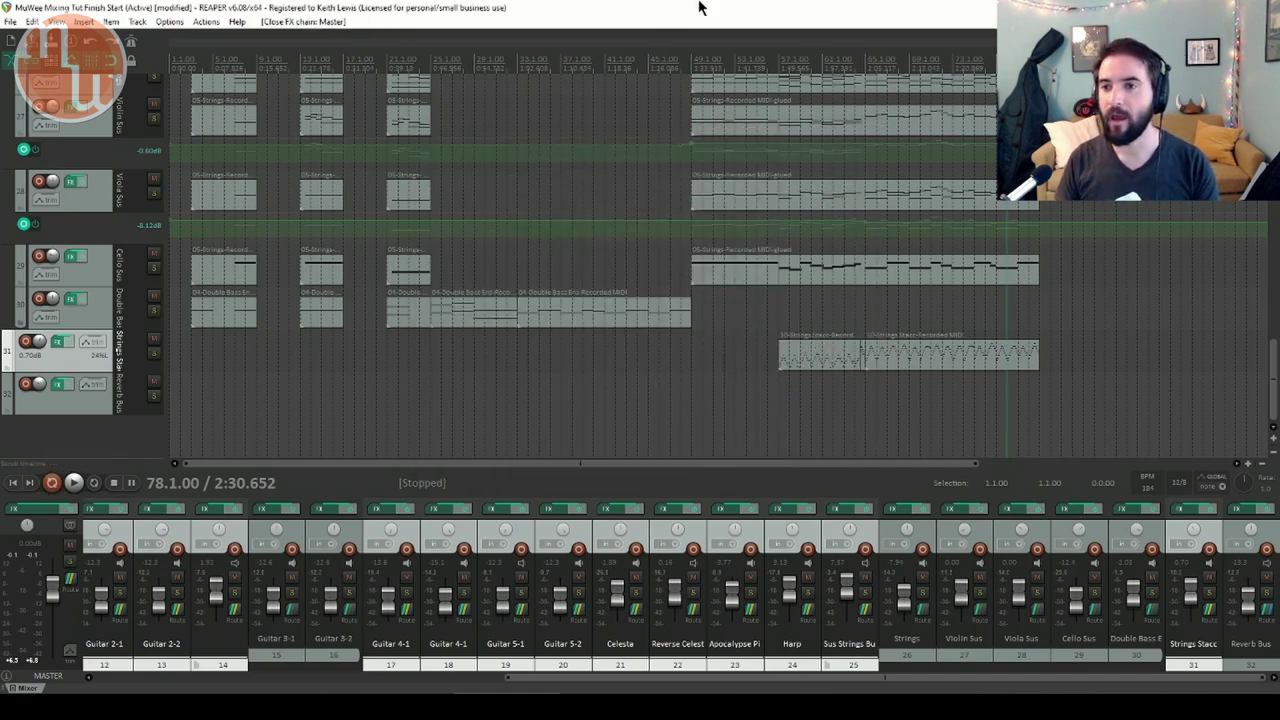
pyautogui.press('Home')
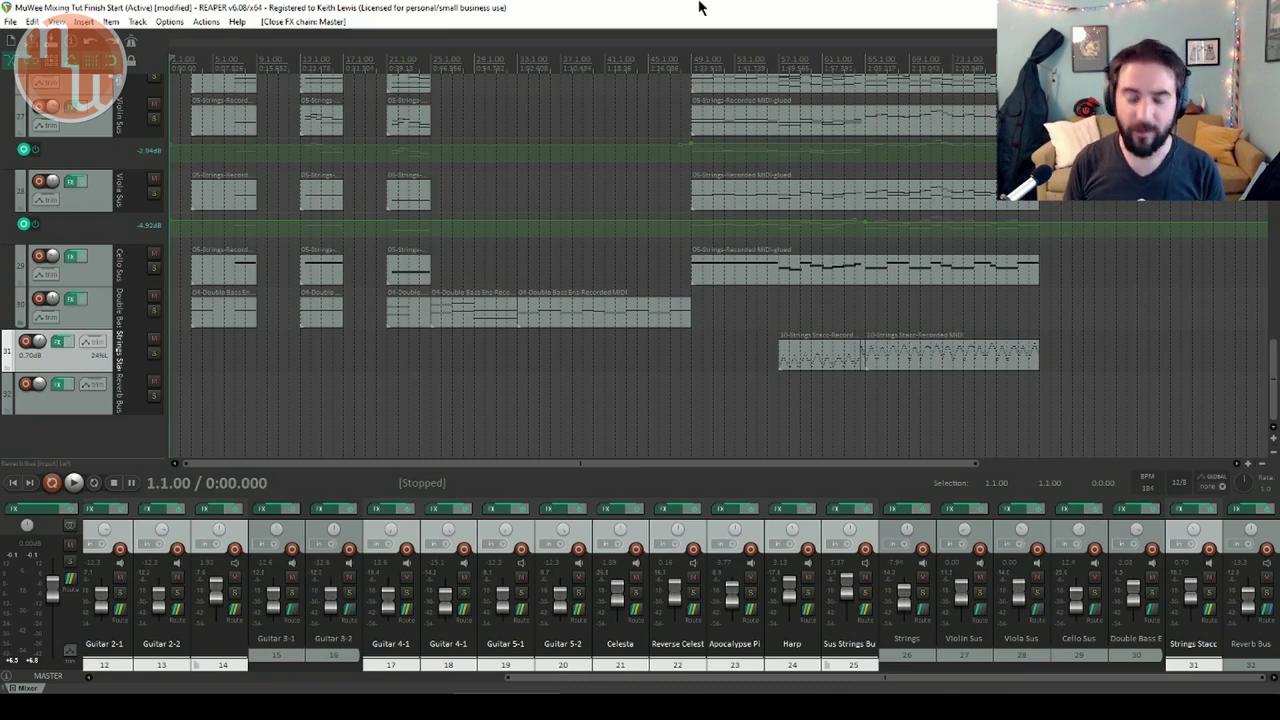
pyautogui.press('space')
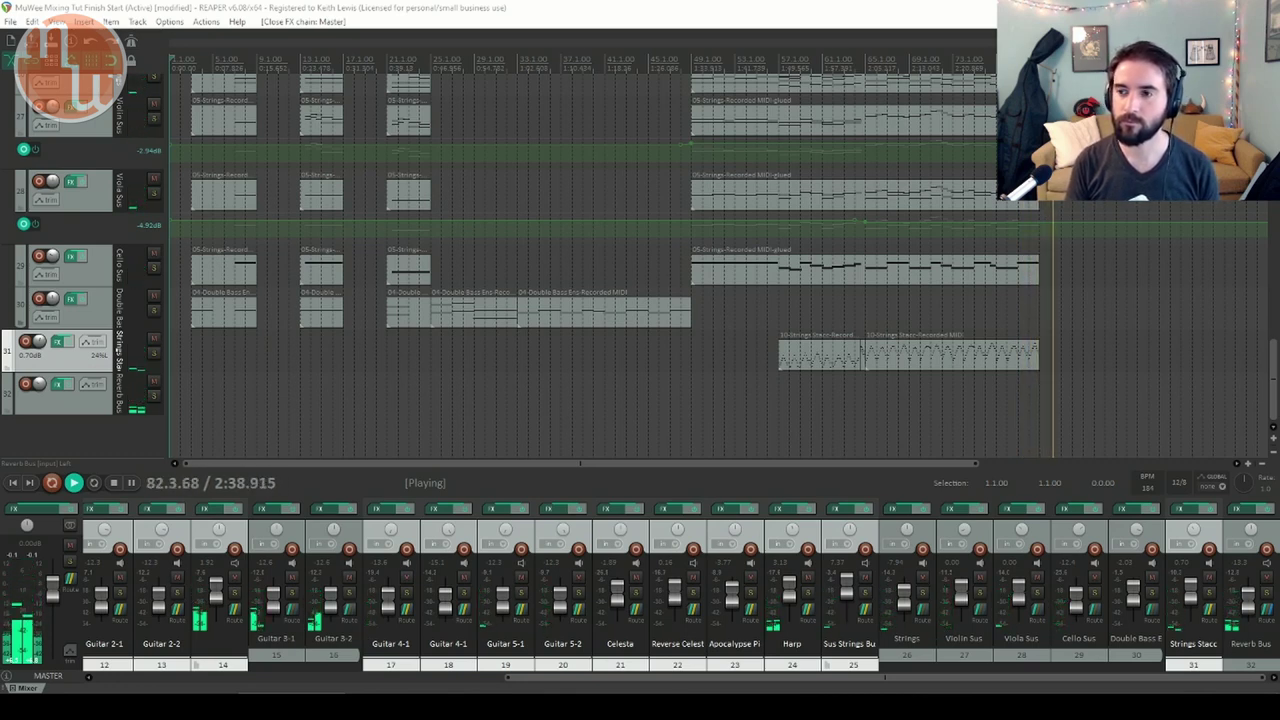
pyautogui.press('space')
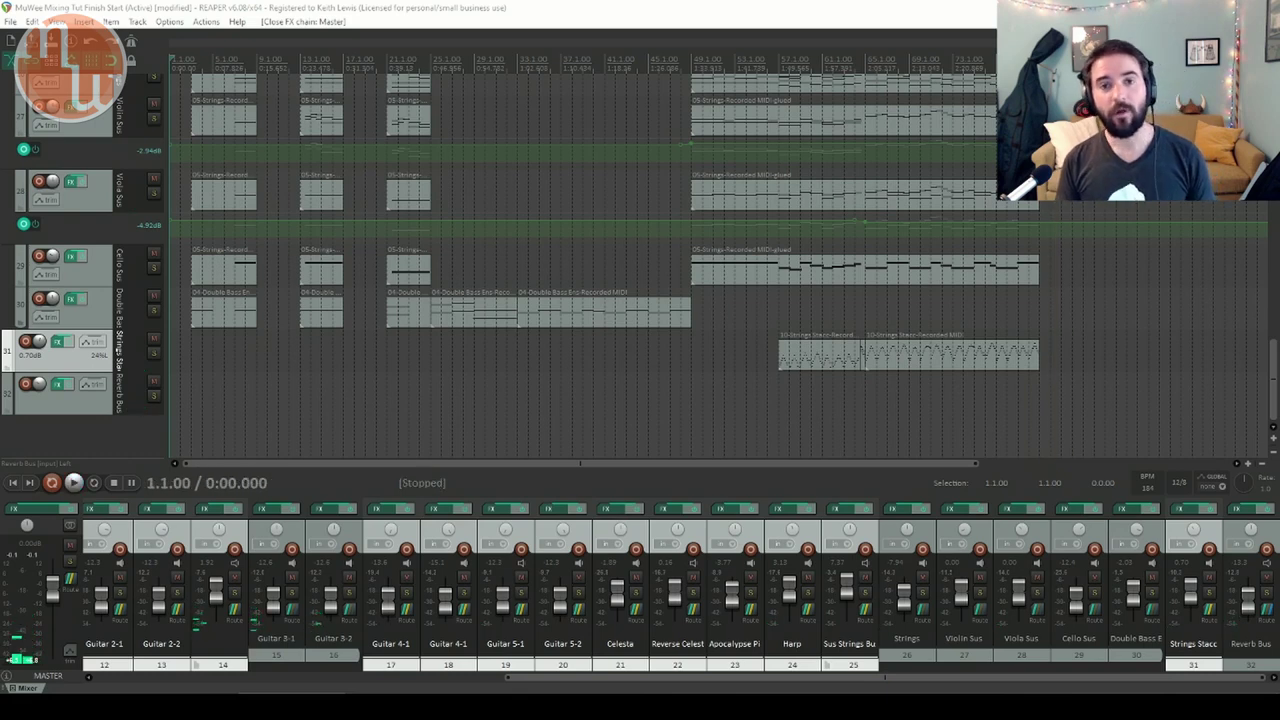